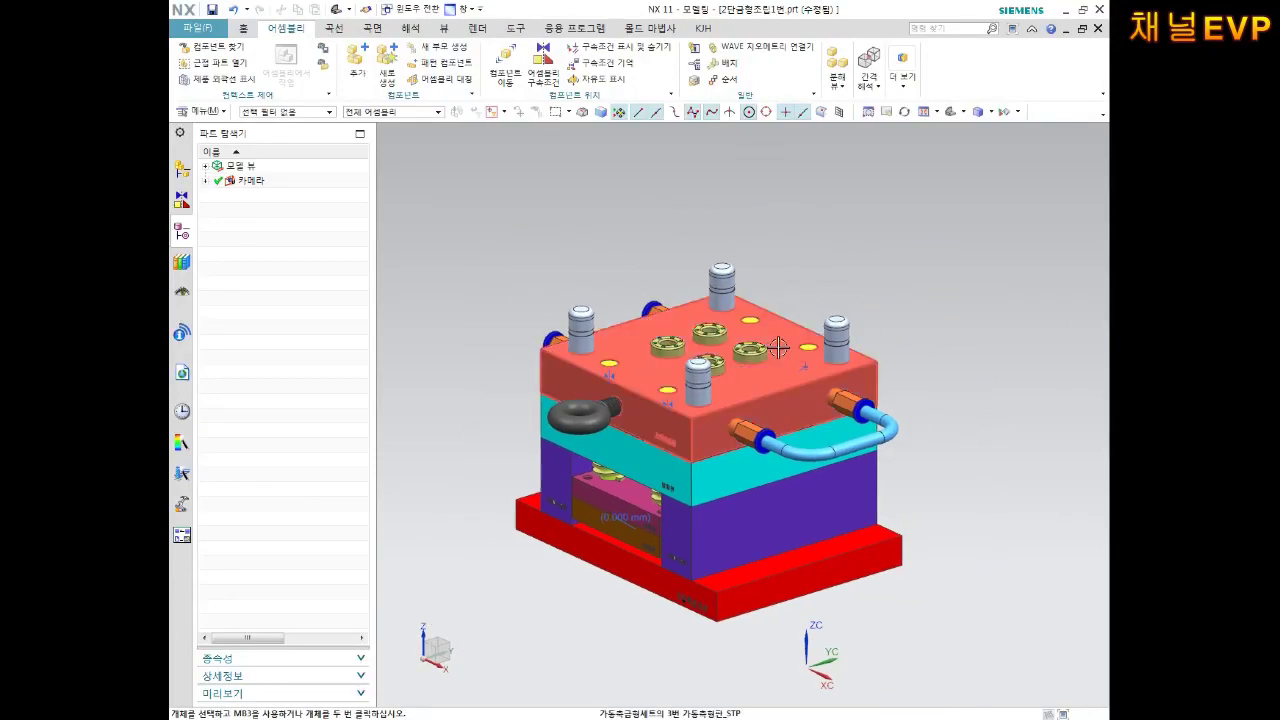
# Browse to 고정측금형세트.prt and place it in the assembly as a new component
pyautogui.hotkey('ctrl', 's')
pyautogui.moveTo(803, 347)
pyautogui.mouseDown(button='middle')
pyautogui.moveTo(789, 370)
pyautogui.moveTo(743, 349)
pyautogui.moveTo(707, 397)
pyautogui.mouseUp(button='middle')
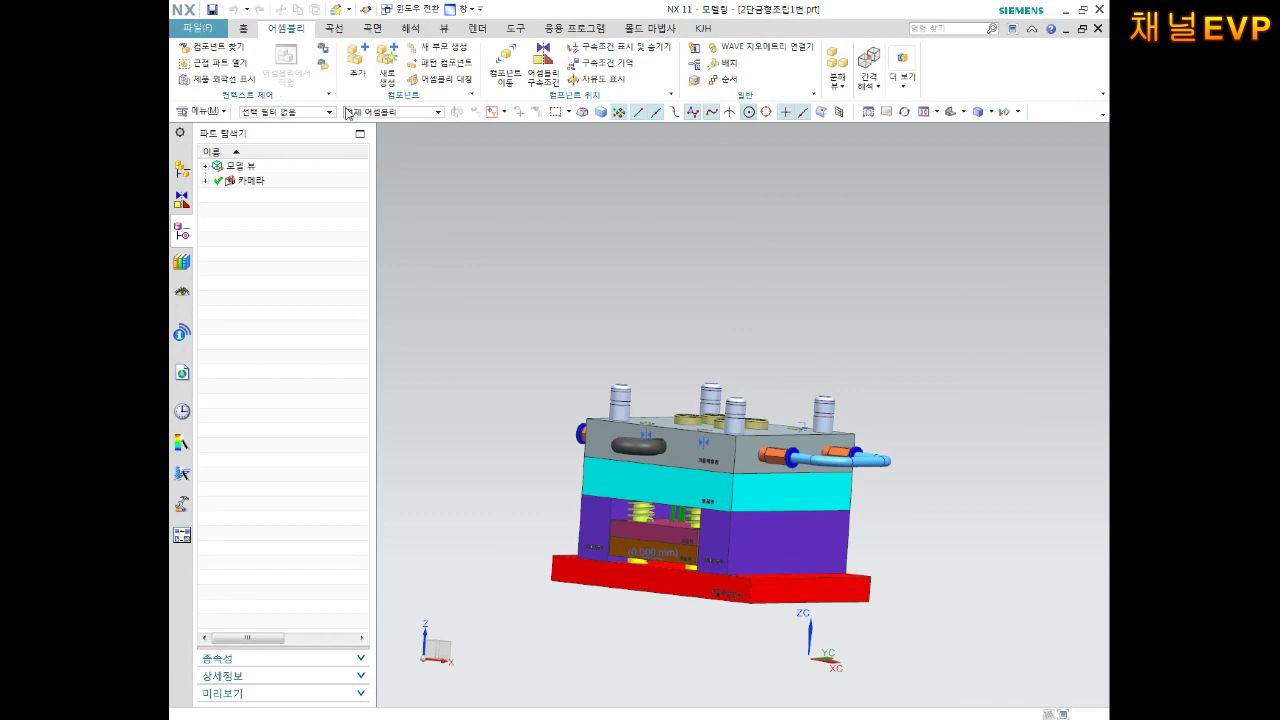
pyautogui.click(357, 62)
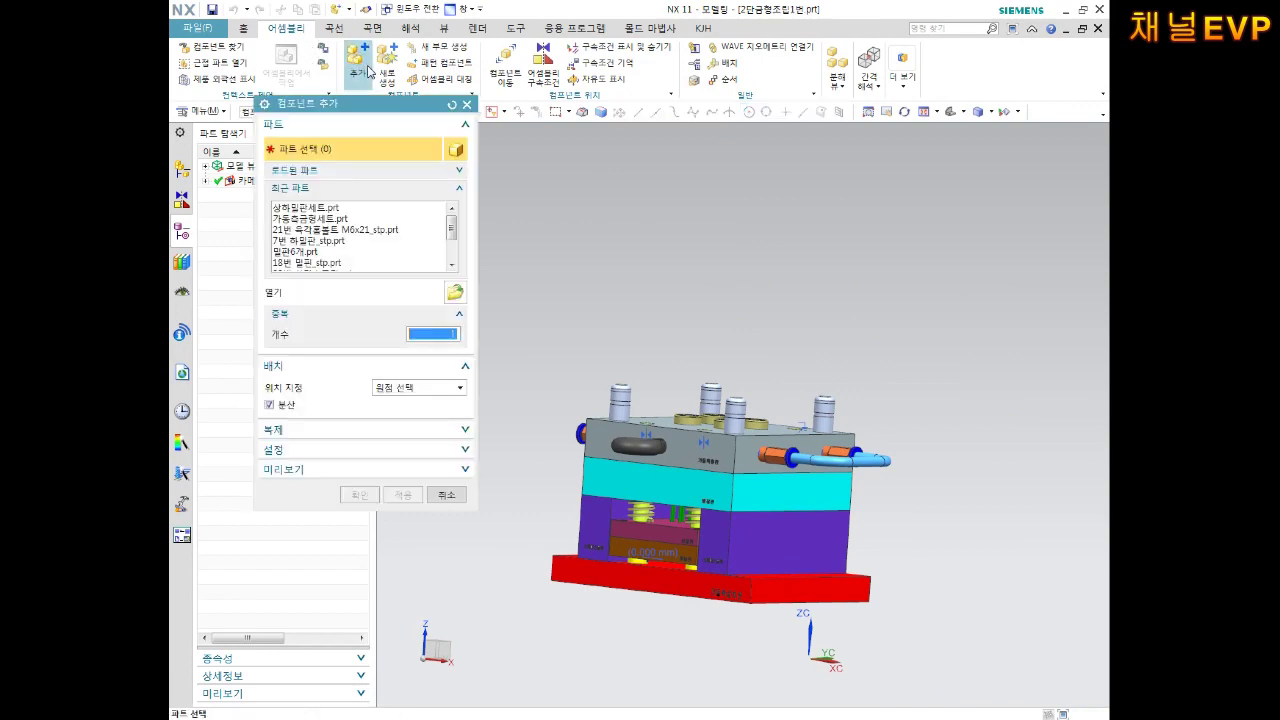
pyautogui.click(456, 292)
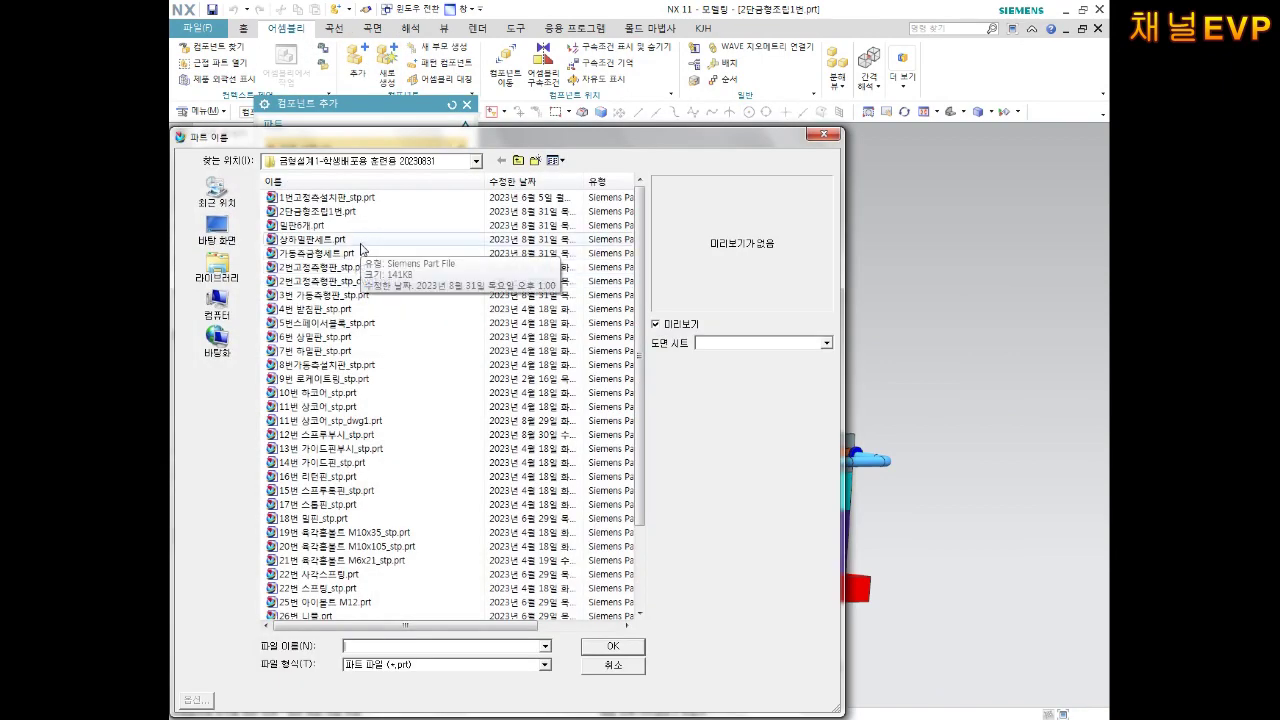
pyautogui.scroll(-2, 370, 400)
pyautogui.click(340, 462)
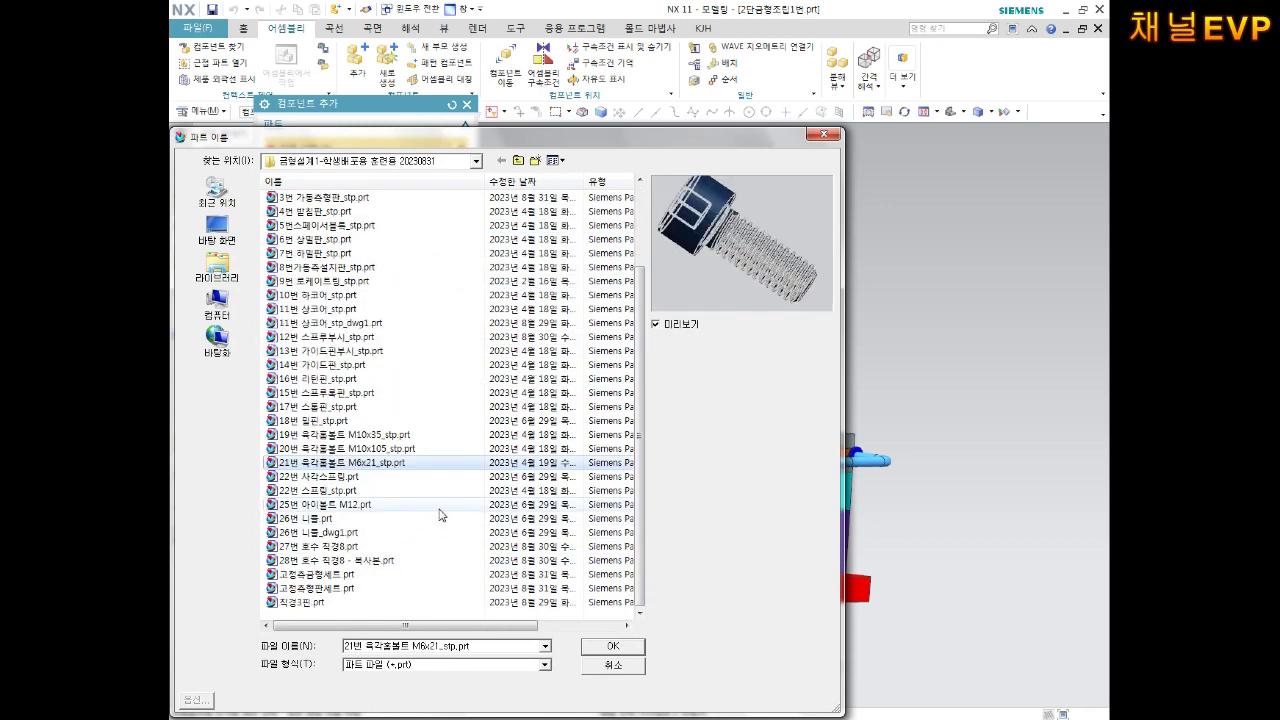
pyautogui.moveTo(316, 575)
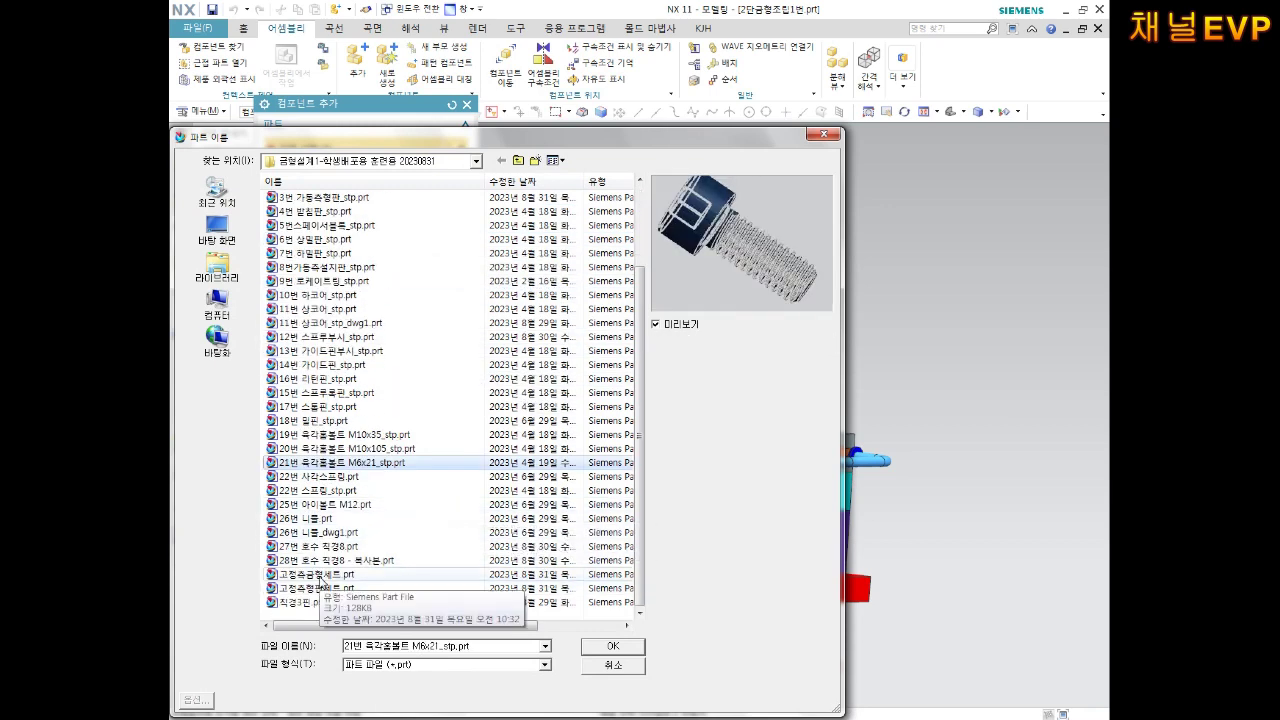
pyautogui.click(322, 575)
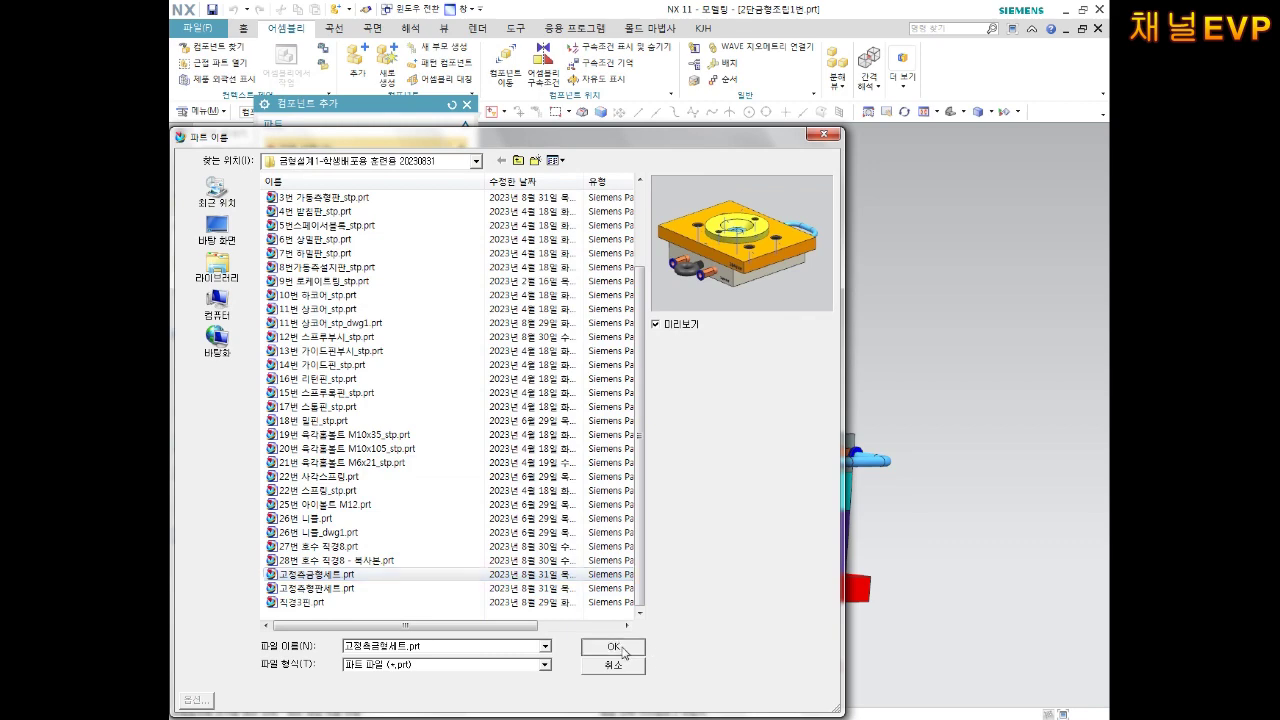
pyautogui.click(622, 648)
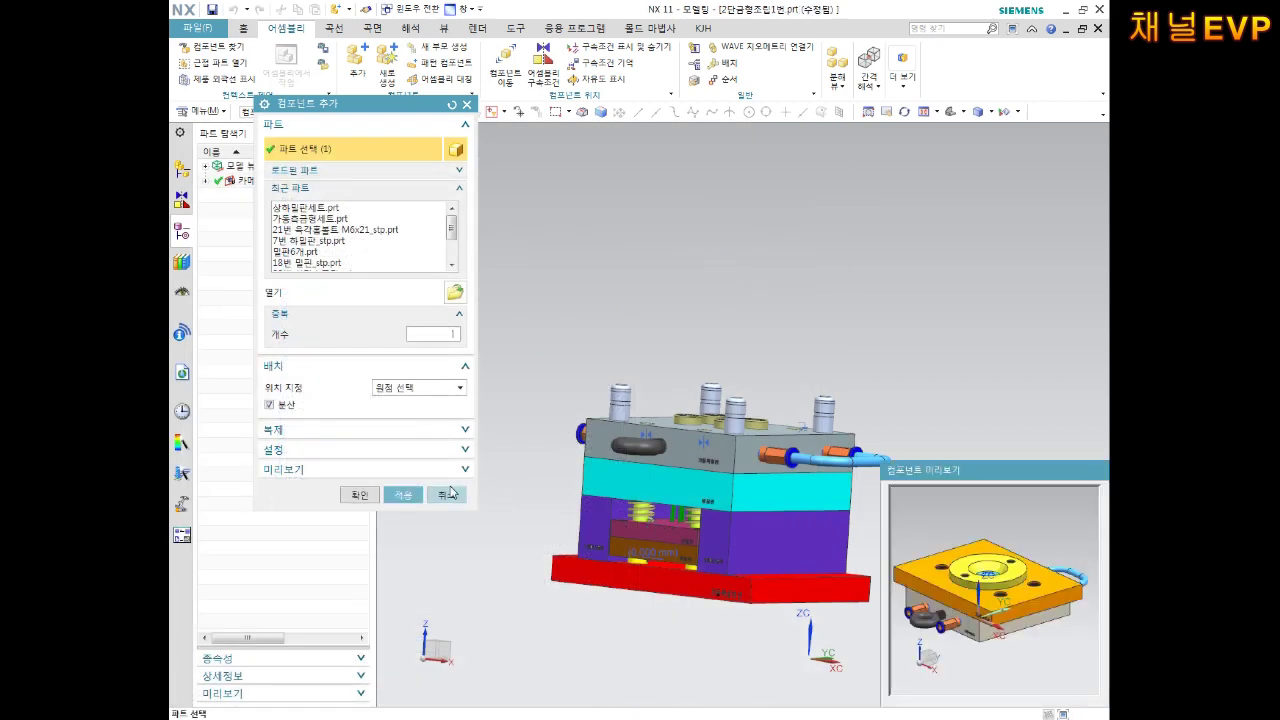
pyautogui.click(357, 497)
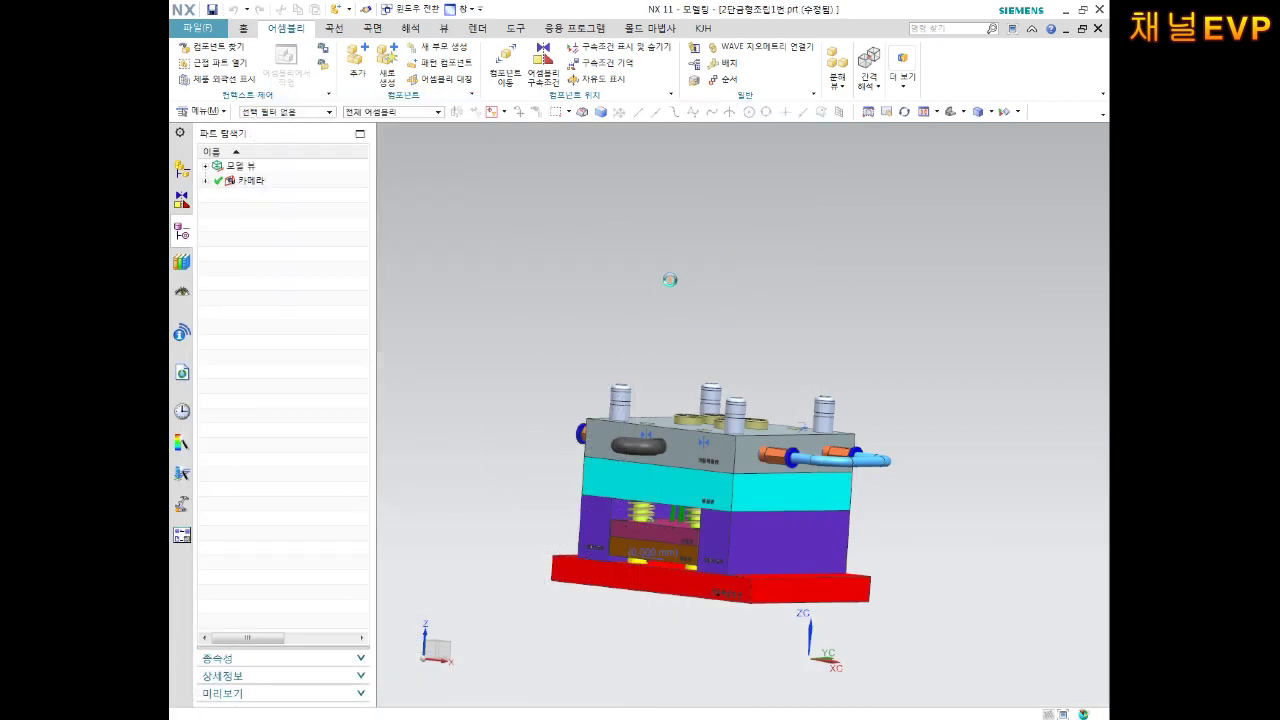
# Drag the orange mold set toward the mold along X and Z with Move Component's handles
pyautogui.moveTo(698, 338)
pyautogui.mouseDown(button='middle')
pyautogui.moveTo(721, 333)
pyautogui.moveTo(723, 357)
pyautogui.moveTo(700, 389)
pyautogui.mouseUp(button='middle')
pyautogui.press('Home')
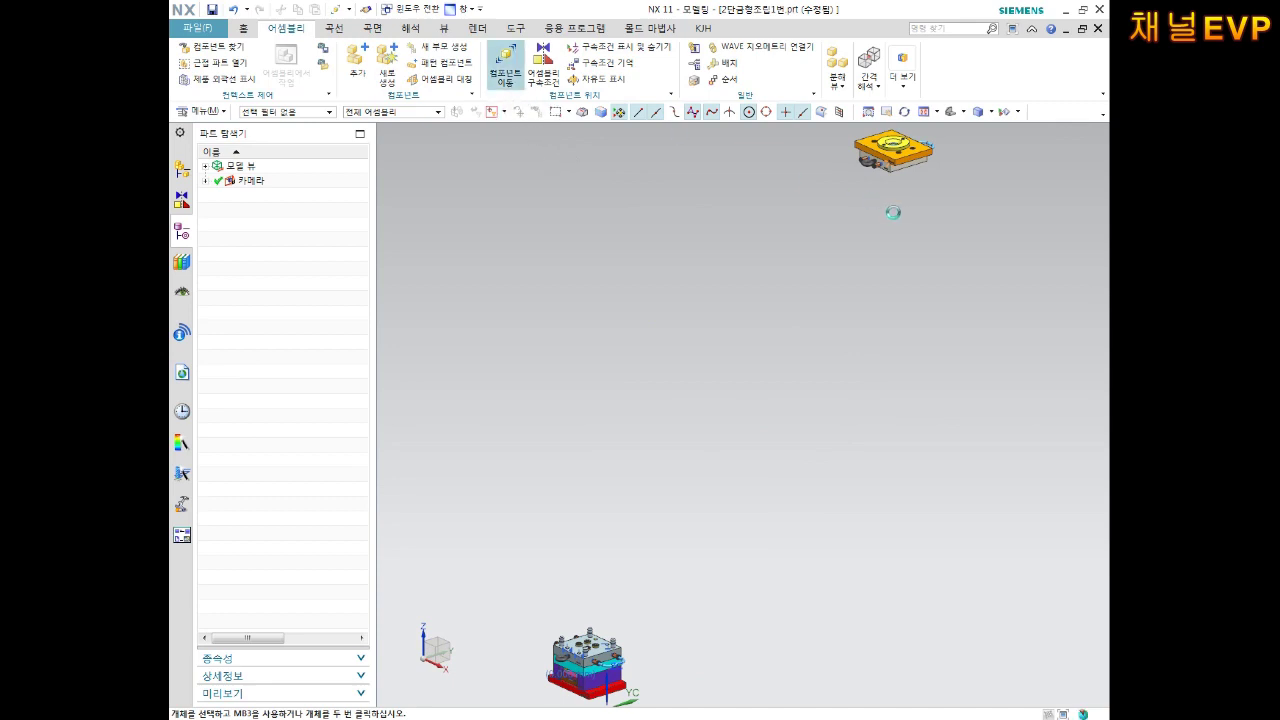
pyautogui.click(505, 62)
pyautogui.click(895, 150)
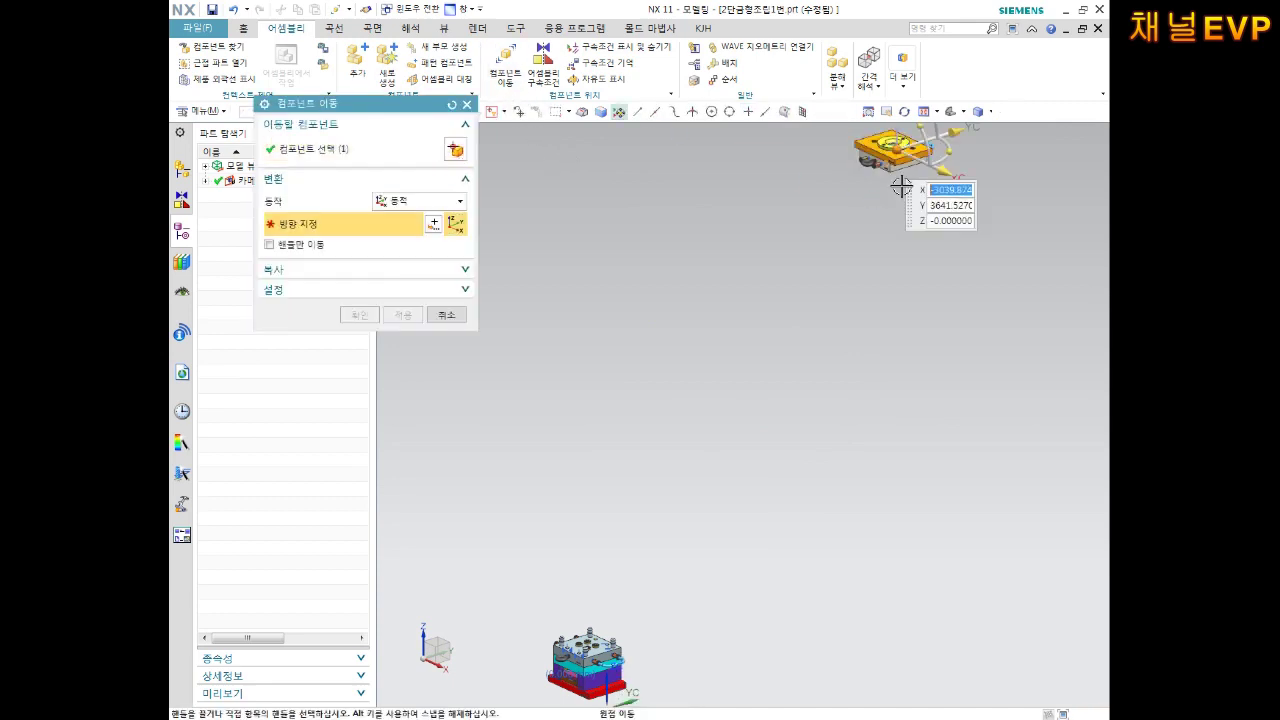
pyautogui.moveTo(973, 140)
pyautogui.mouseDown()
pyautogui.moveTo(886, 186)
pyautogui.moveTo(540, 486)
pyautogui.moveTo(597, 434)
pyautogui.mouseUp()
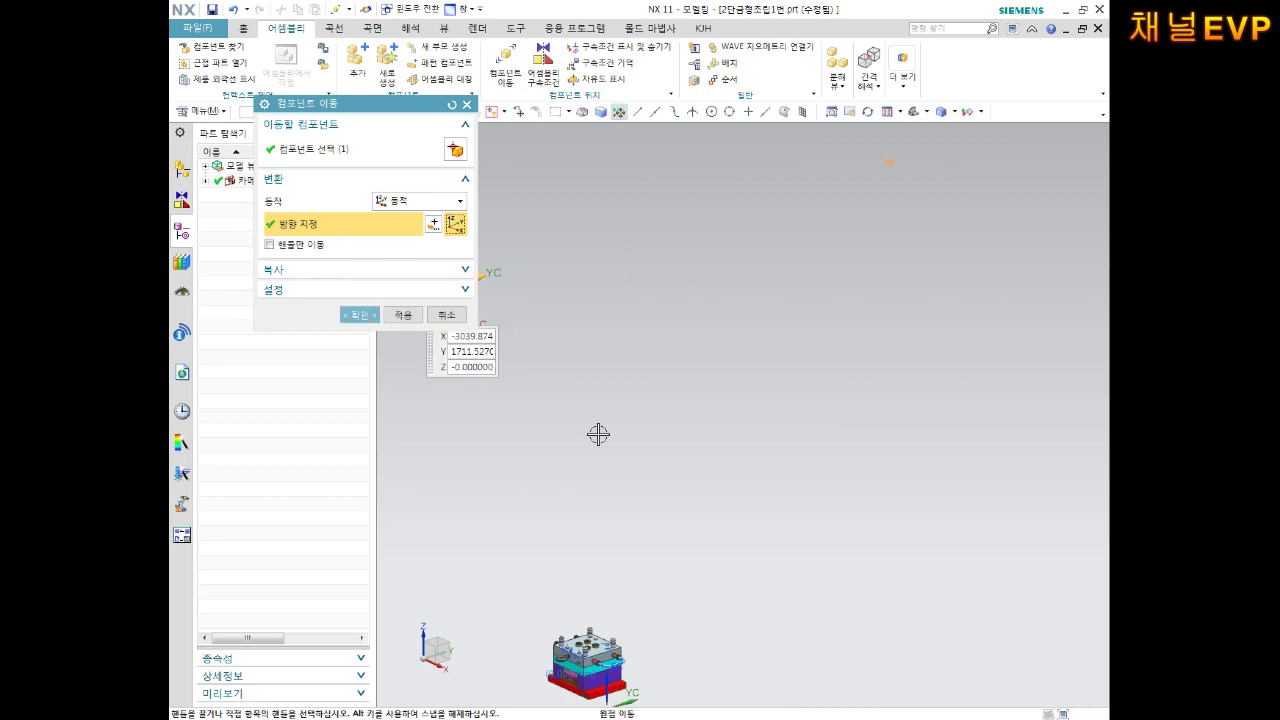
pyautogui.keyDown('shift'); pyautogui.moveTo(597, 434); pyautogui.dragTo(771, 308, button='middle'); pyautogui.keyUp('shift')
pyautogui.moveTo(652, 232); pyautogui.dragTo(922, 358)
pyautogui.moveTo(876, 268)
pyautogui.mouseDown()
pyautogui.moveTo(878, 367)
pyautogui.moveTo(829, 519)
pyautogui.mouseUp()
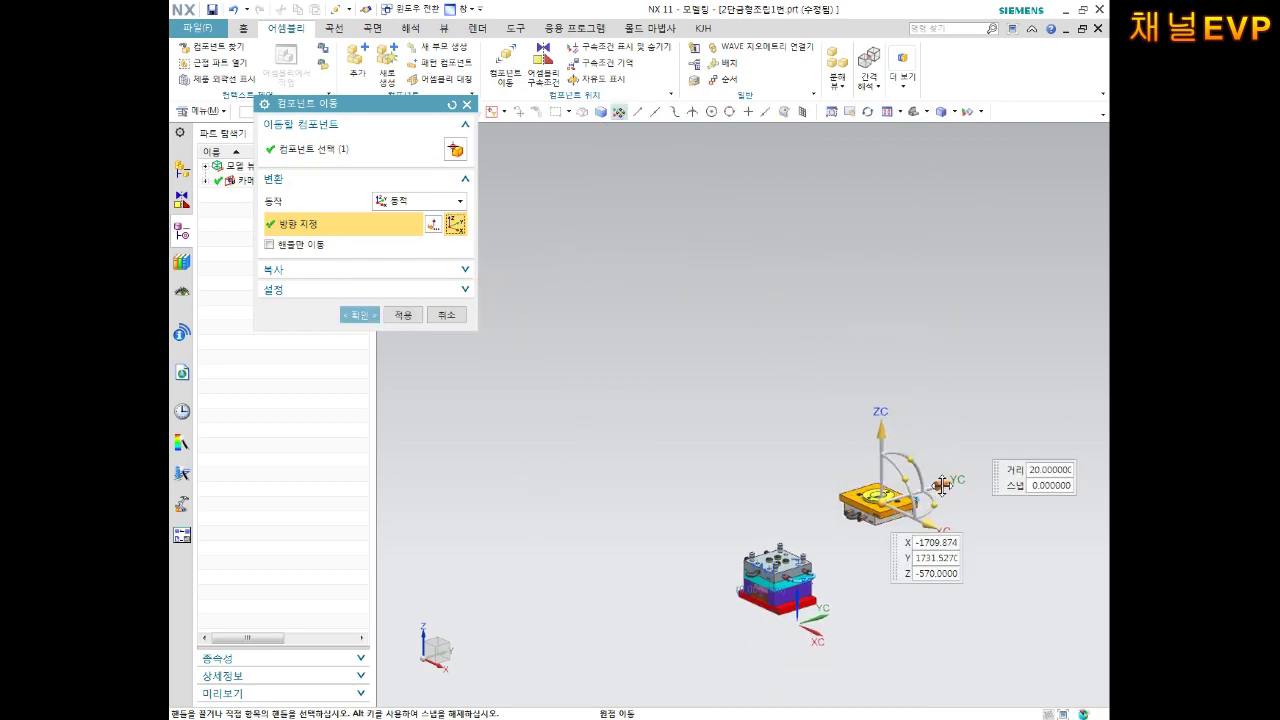
pyautogui.moveTo(829, 519)
pyautogui.mouseDown()
pyautogui.moveTo(774, 420)
pyautogui.moveTo(779, 485)
pyautogui.mouseUp()
pyautogui.click(359, 315)
# Orbit around both parts, then snap to the side and front orthographic views
pyautogui.scroll(3, 800, 520)
pyautogui.moveTo(800, 520)
pyautogui.mouseDown(button='middle')
pyautogui.moveTo(823, 507)
pyautogui.moveTo(726, 506)
pyautogui.moveTo(826, 437)
pyautogui.moveTo(1024, 224)
pyautogui.mouseUp(button='middle')
pyautogui.scroll(-3, 823, 509)
pyautogui.click(964, 112)
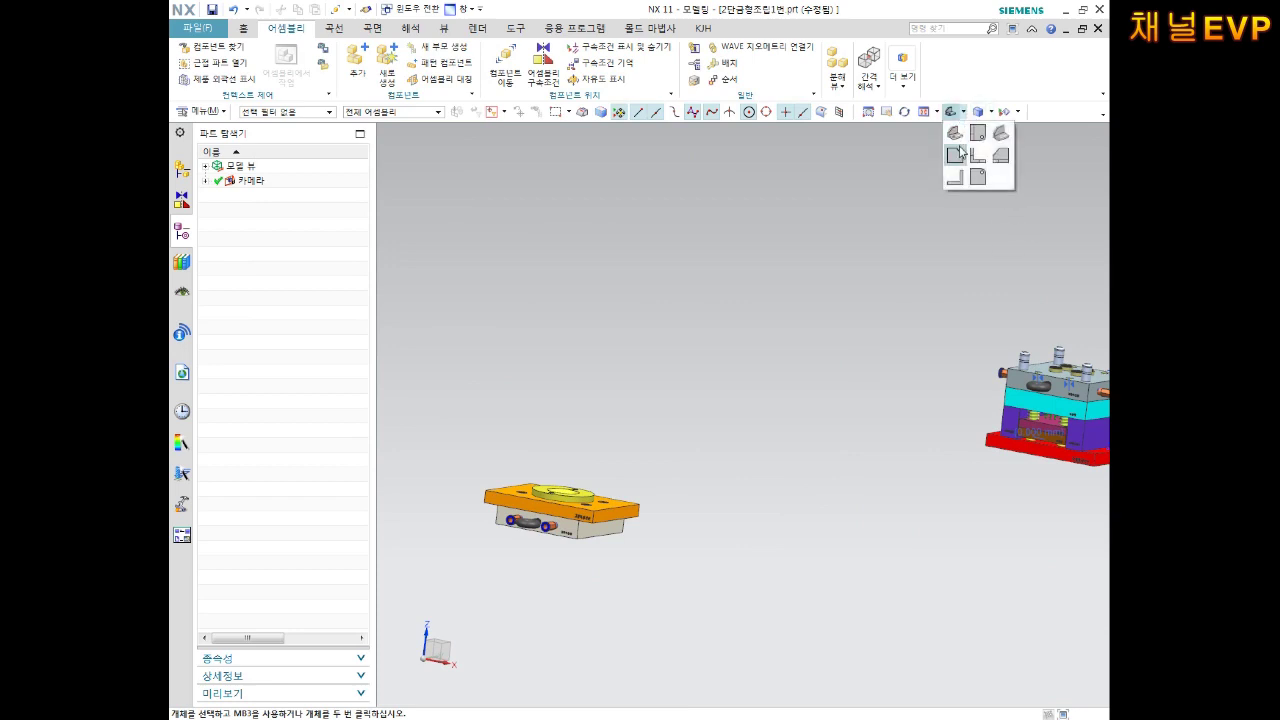
pyautogui.click(958, 152)
pyautogui.click(962, 112)
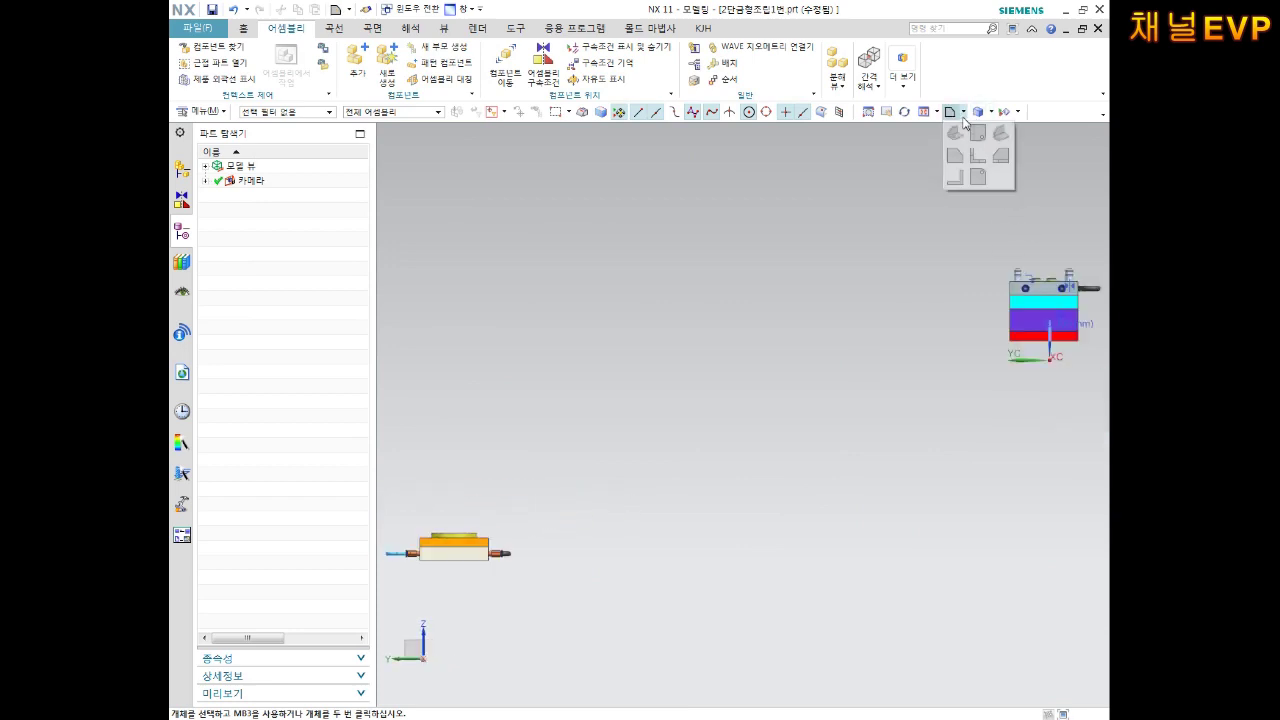
pyautogui.click(978, 156)
pyautogui.scroll(-2, 798, 394)
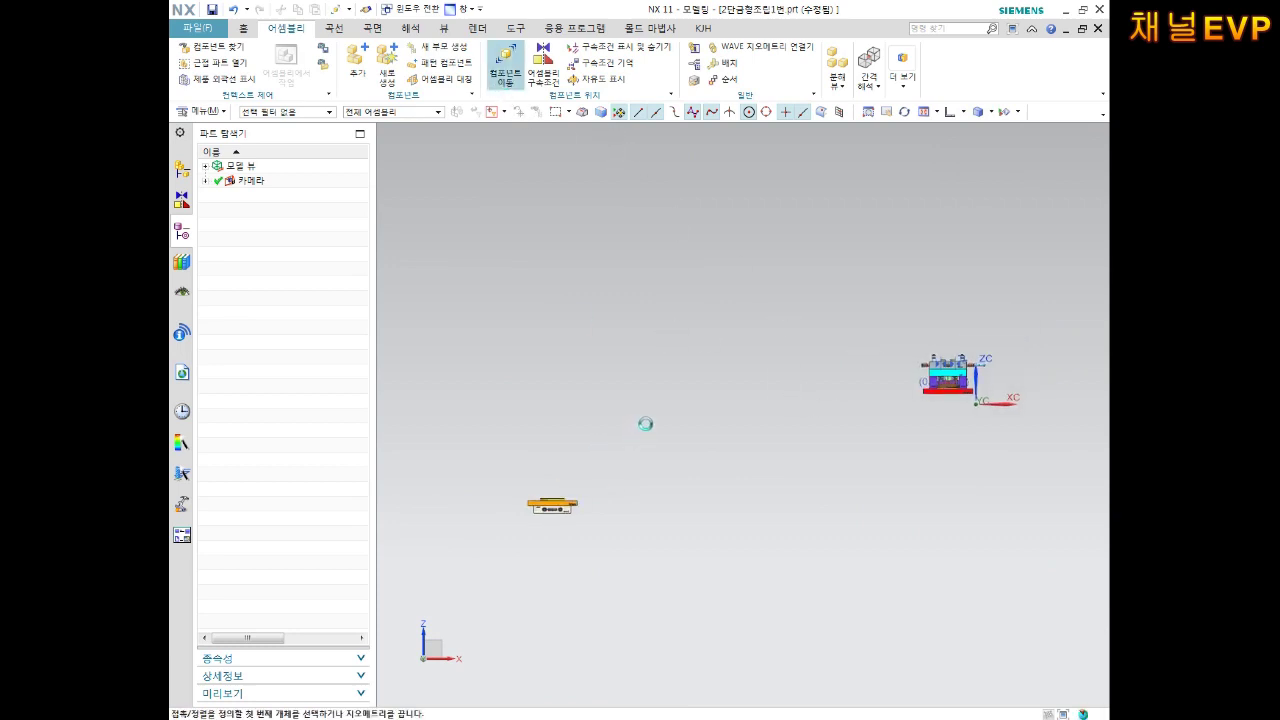
# Box-select the 25 orange parts and move them over the mold, aligned with its guide pins
pyautogui.moveTo(645, 424); pyautogui.dragTo(486, 586)
pyautogui.middleClick(568, 555)
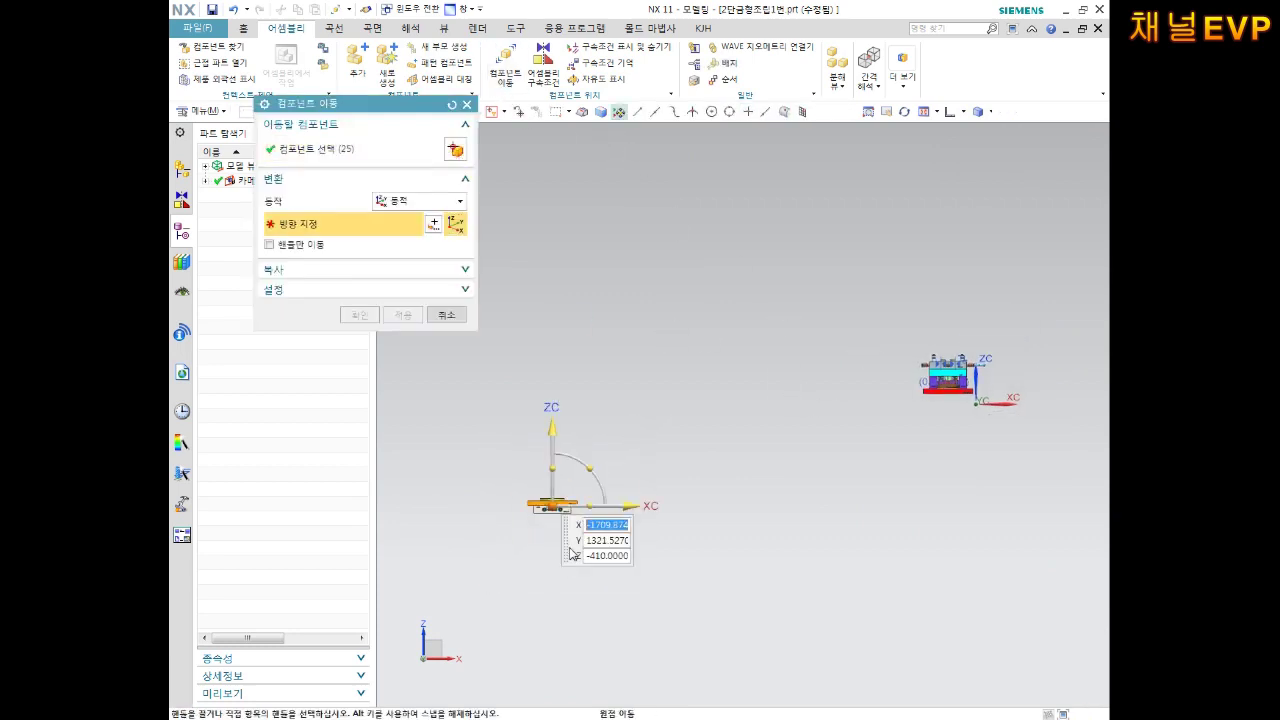
pyautogui.moveTo(551, 430); pyautogui.dragTo(551, 218)
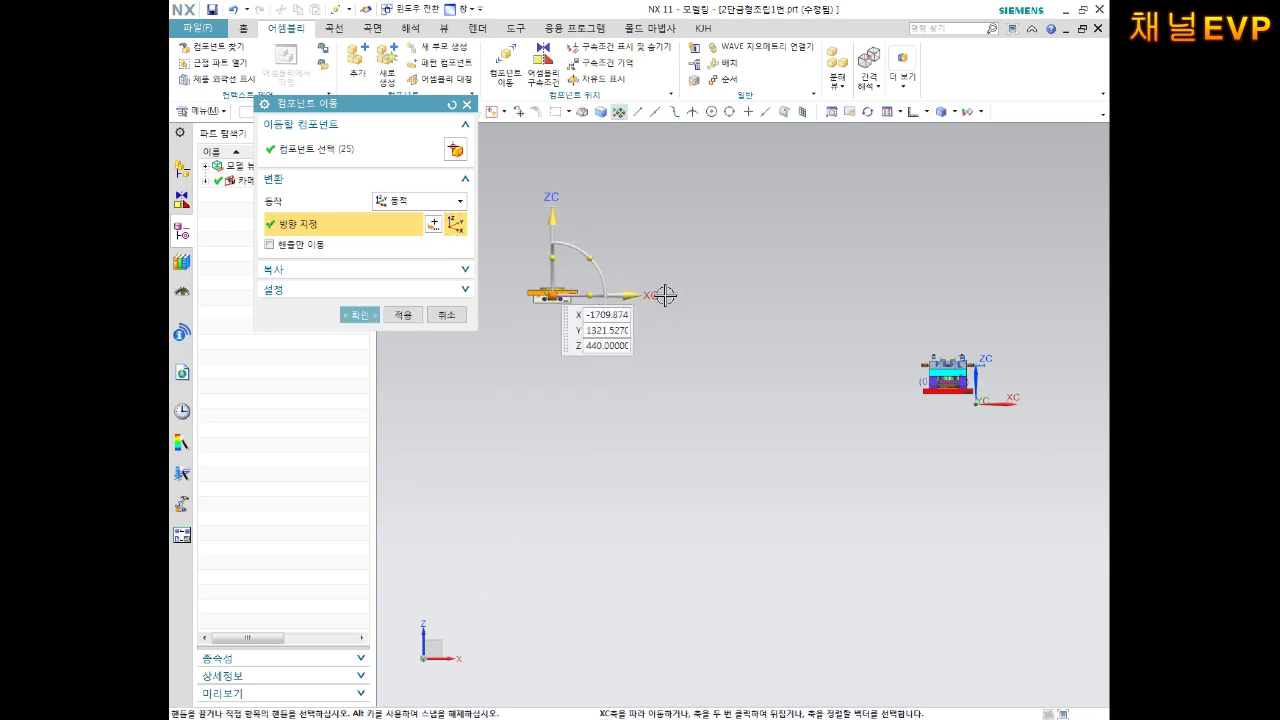
pyautogui.moveTo(637, 297); pyautogui.dragTo(1029, 297)
pyautogui.scroll(3, 990, 342)
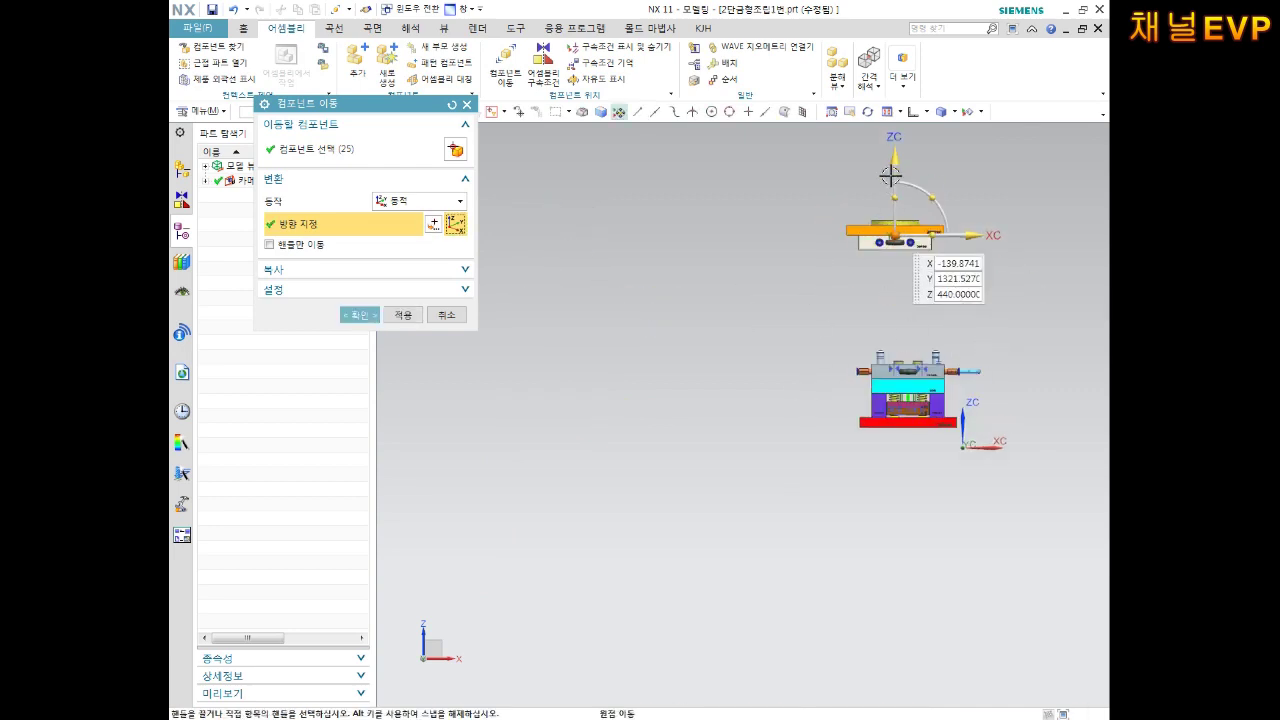
pyautogui.moveTo(891, 189); pyautogui.dragTo(890, 290)
pyautogui.moveTo(991, 423)
pyautogui.mouseDown(button='middle')
pyautogui.moveTo(948, 427)
pyautogui.moveTo(930, 370)
pyautogui.mouseUp(button='middle')
pyautogui.moveTo(1030, 337); pyautogui.dragTo(578, 441)
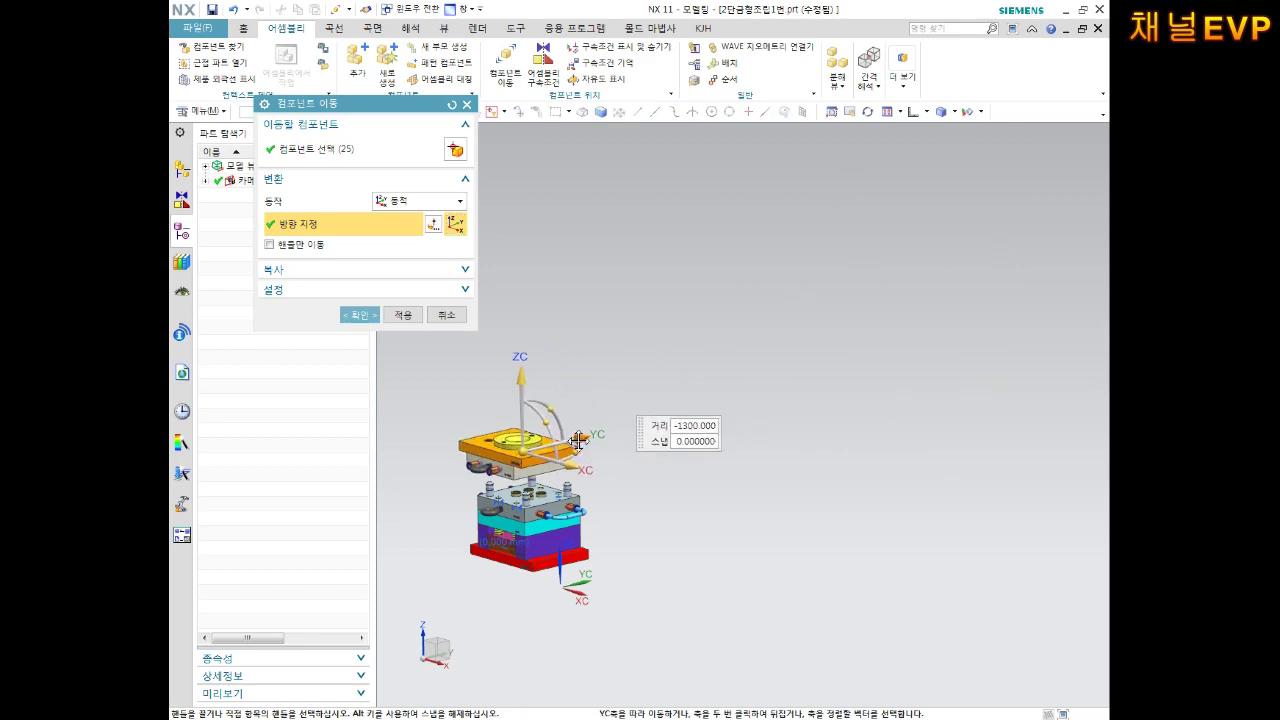
pyautogui.click(360, 314)
pyautogui.scroll(5, 440, 483)
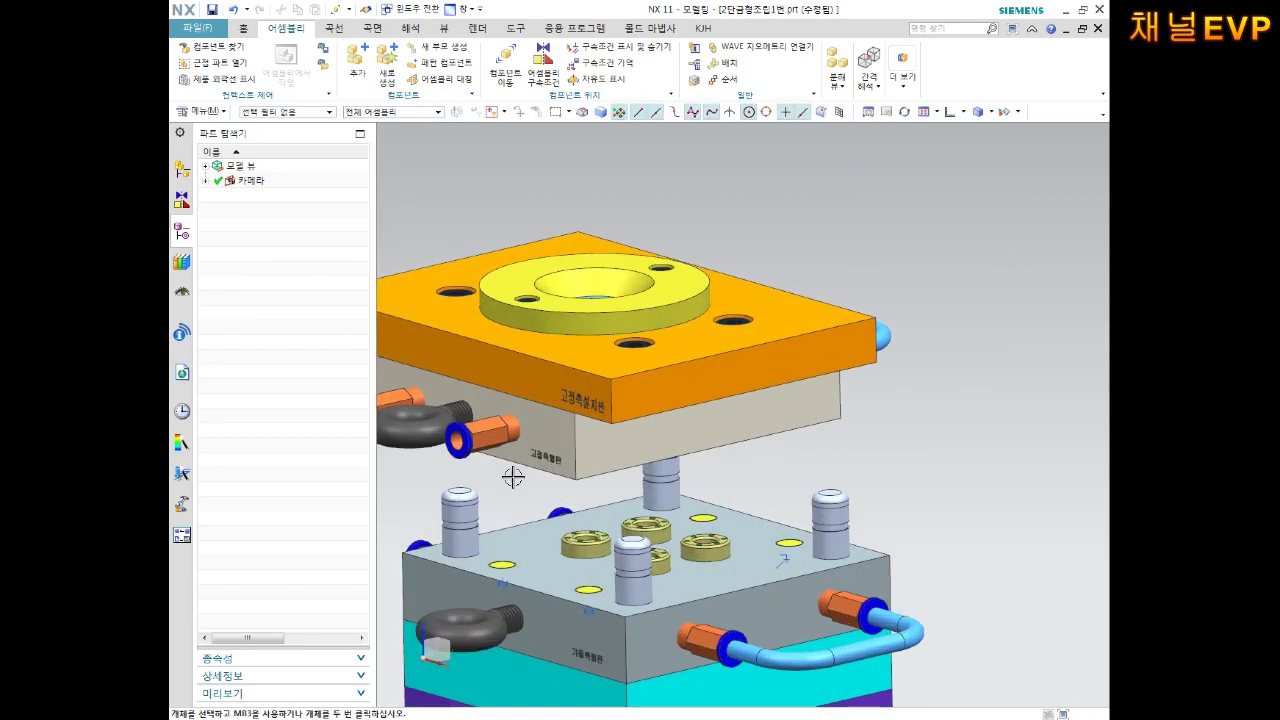
# Orbit to a low angle on the guide pins and choose the Touch Align constraint type
pyautogui.moveTo(508, 479); pyautogui.dragTo(782, 307, button='middle')
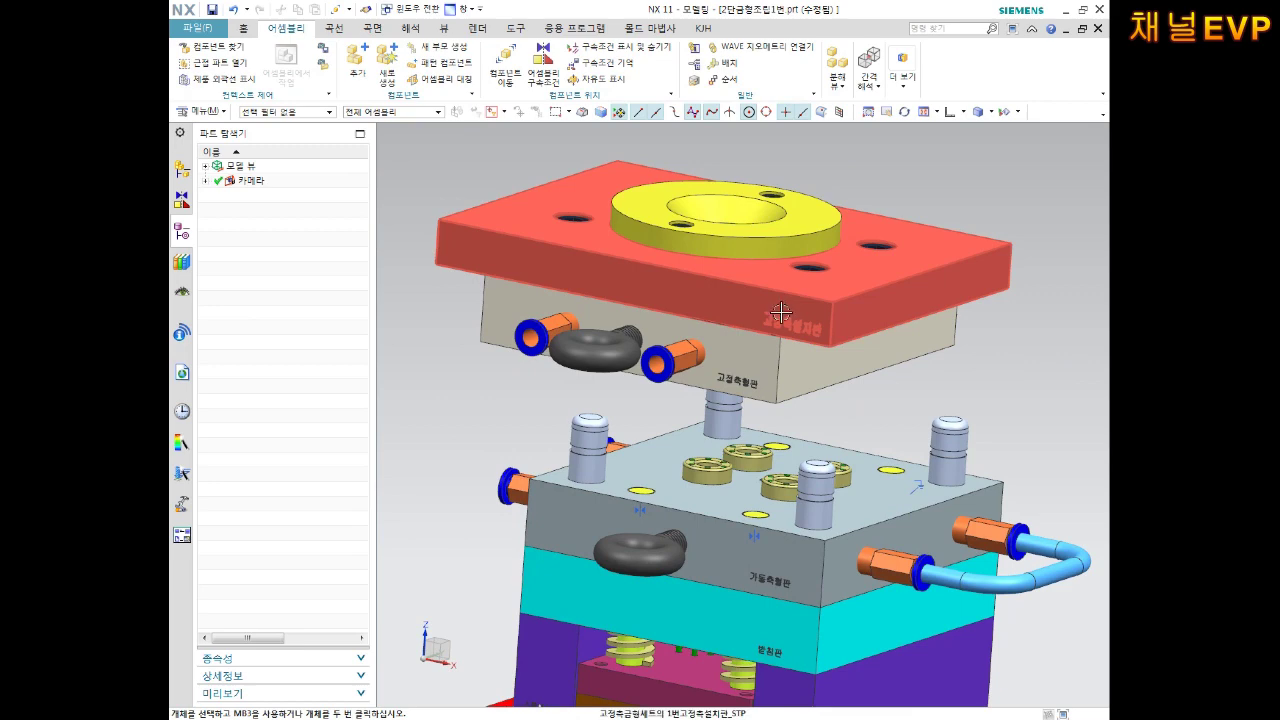
pyautogui.keyDown('shift'); pyautogui.moveTo(792, 578); pyautogui.dragTo(783, 519, button='middle'); pyautogui.keyUp('shift')
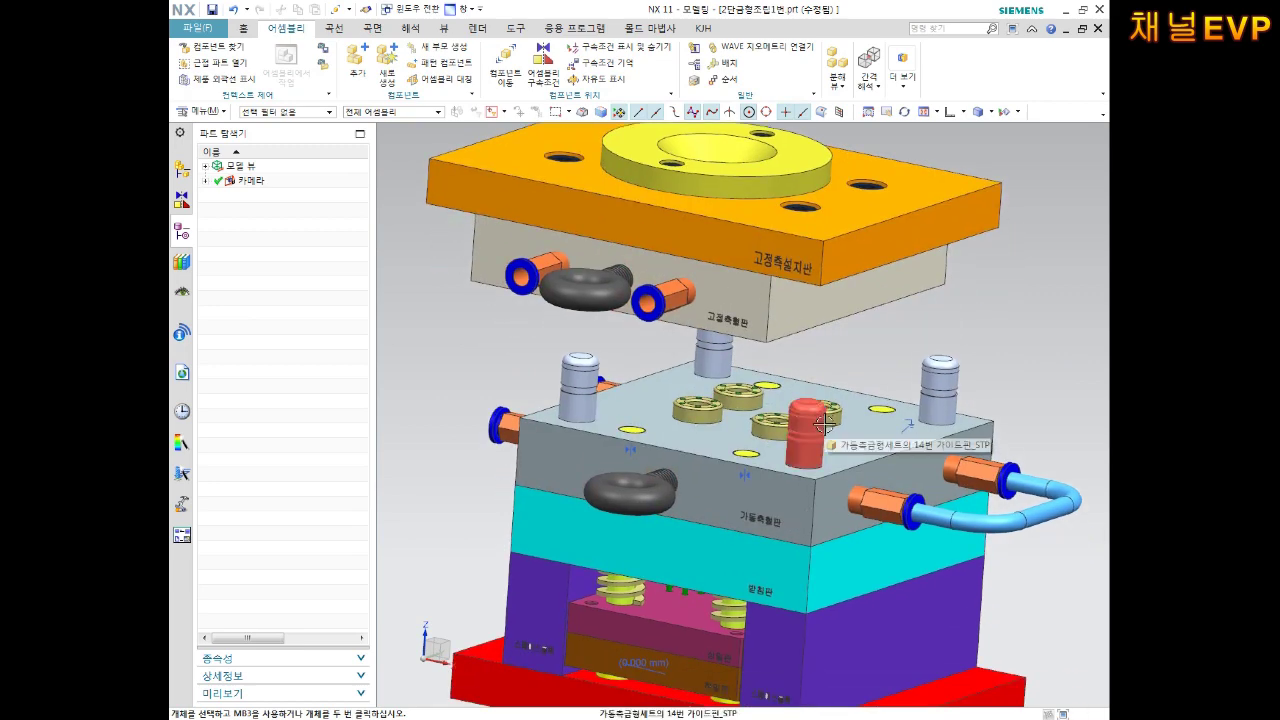
pyautogui.moveTo(814, 400); pyautogui.dragTo(617, 252, button='middle')
pyautogui.click(543, 62)
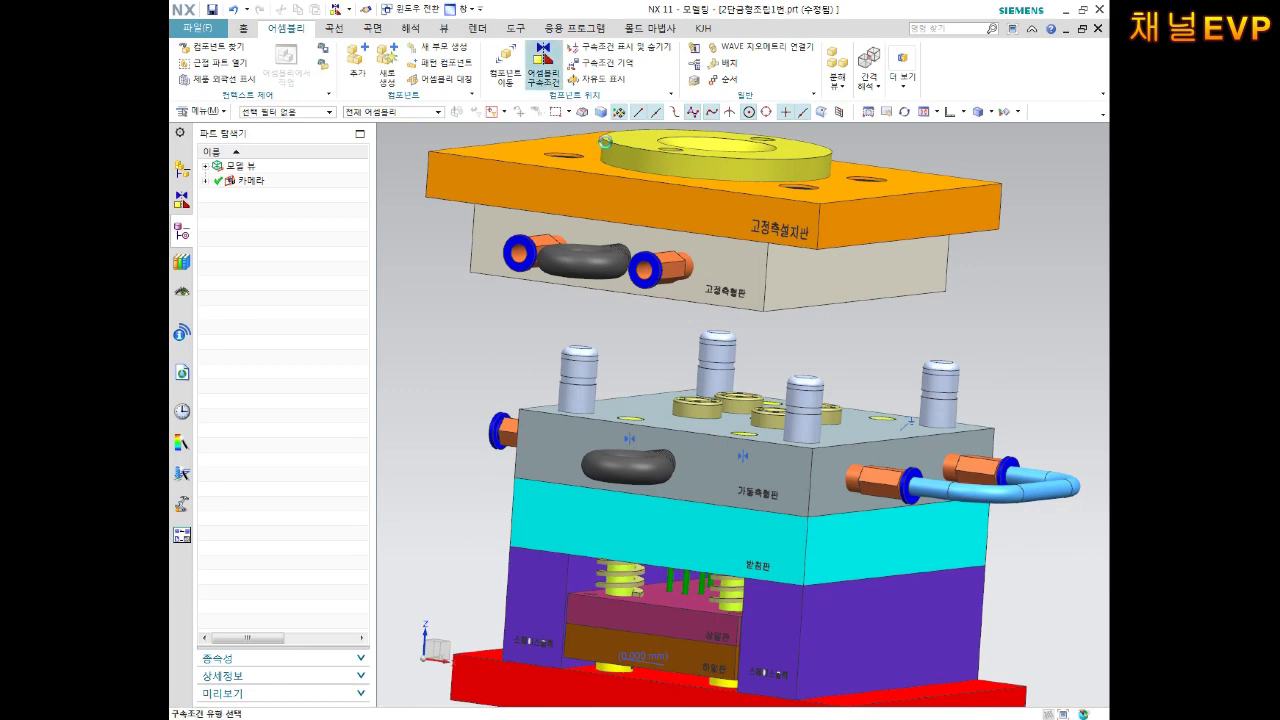
pyautogui.click(283, 159)
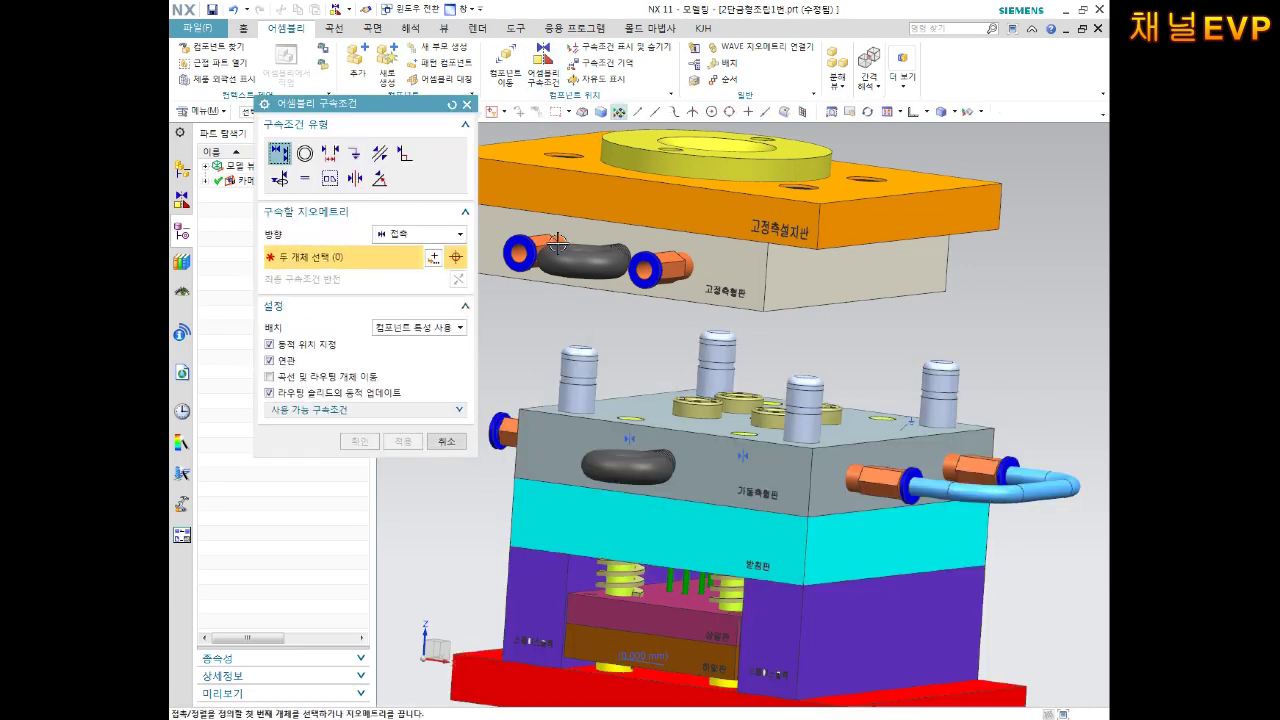
pyautogui.scroll(2, 727, 316)
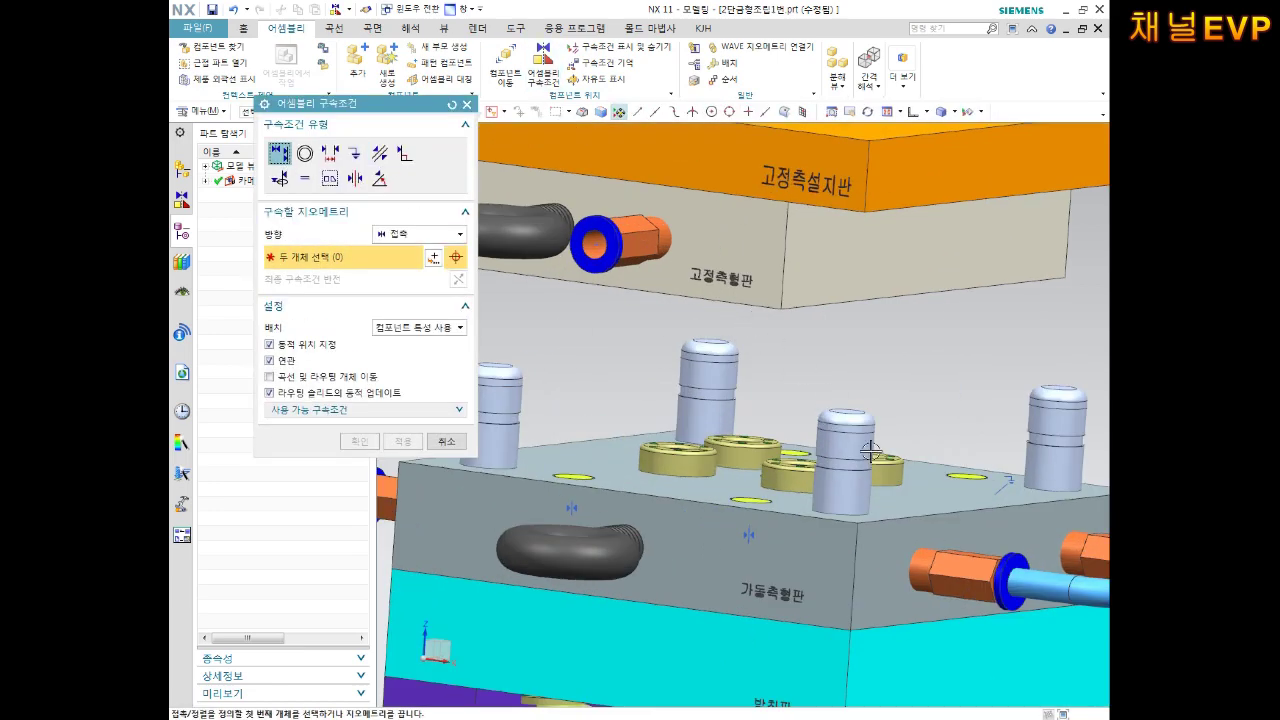
# Touch-align the guide pin centerline with the upper plate's hole centerline
pyautogui.click(841, 495)
pyautogui.scroll(-3, 841, 495)
pyautogui.moveTo(877, 354); pyautogui.dragTo(800, 300, button='middle')
pyautogui.scroll(3, 790, 290)
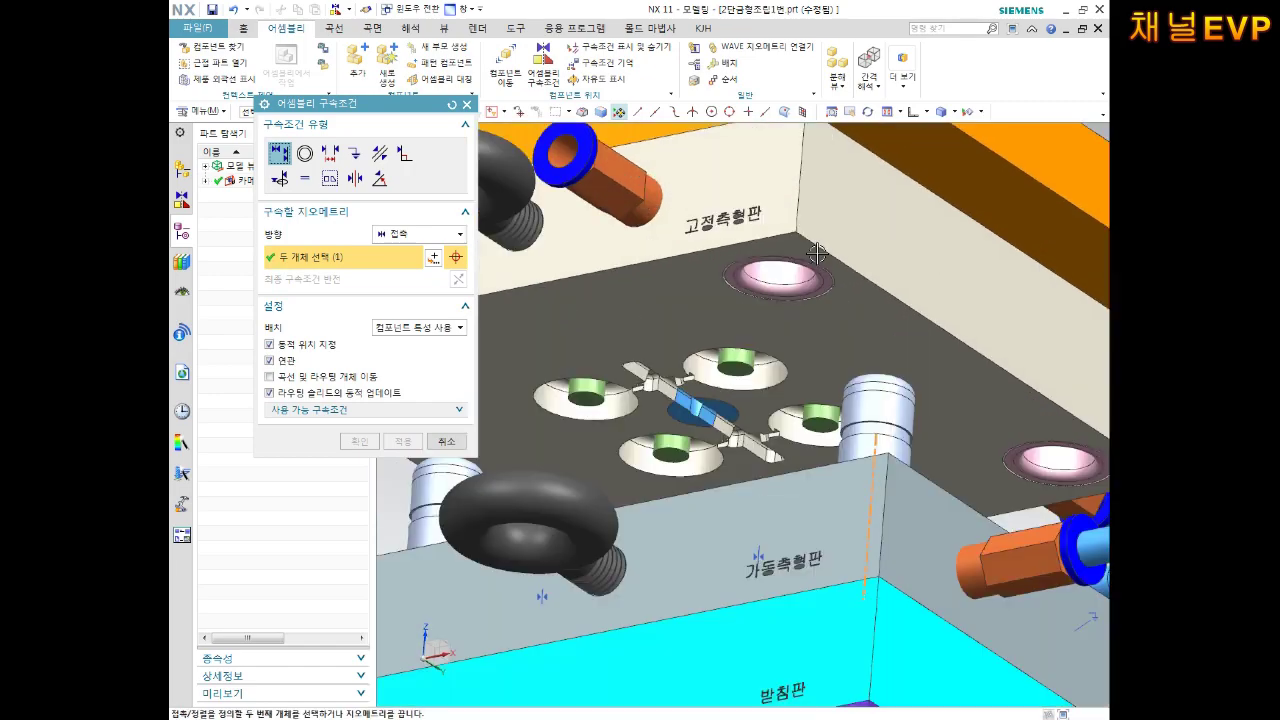
pyautogui.scroll(1, 783, 290)
pyautogui.click(760, 275)
pyautogui.scroll(-3, 760, 275)
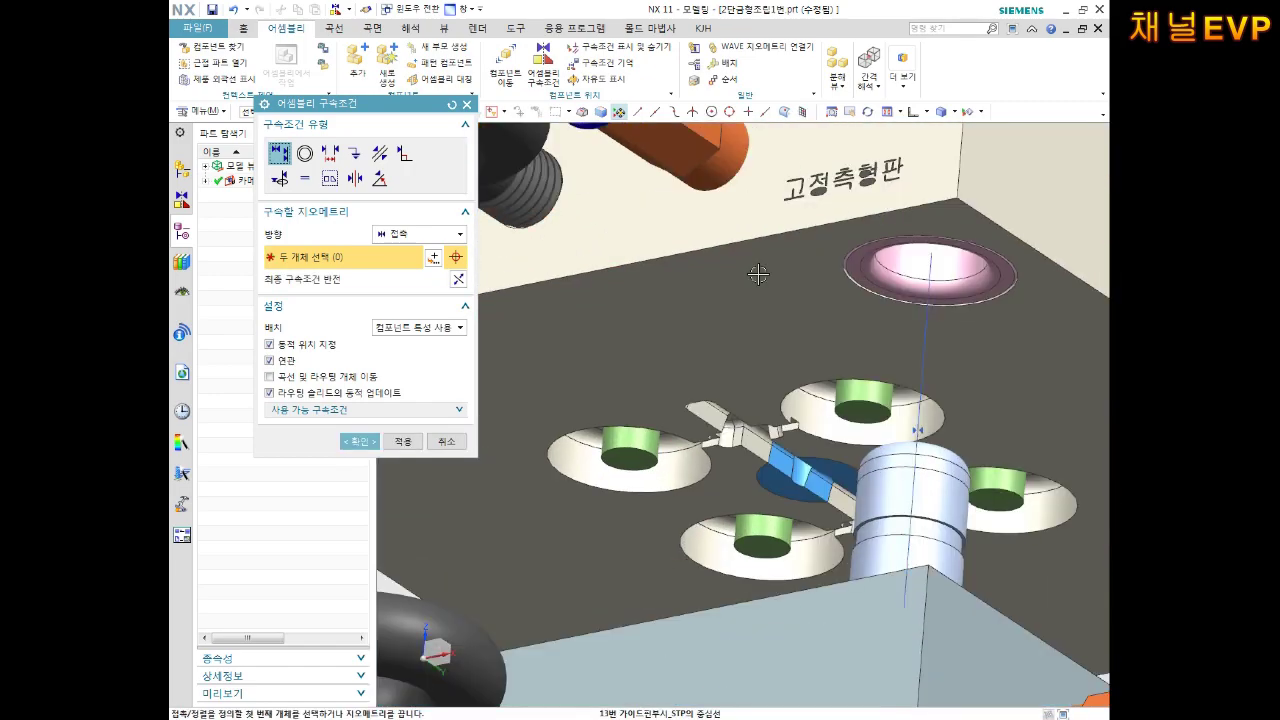
pyautogui.moveTo(760, 275); pyautogui.dragTo(466, 460, button='middle')
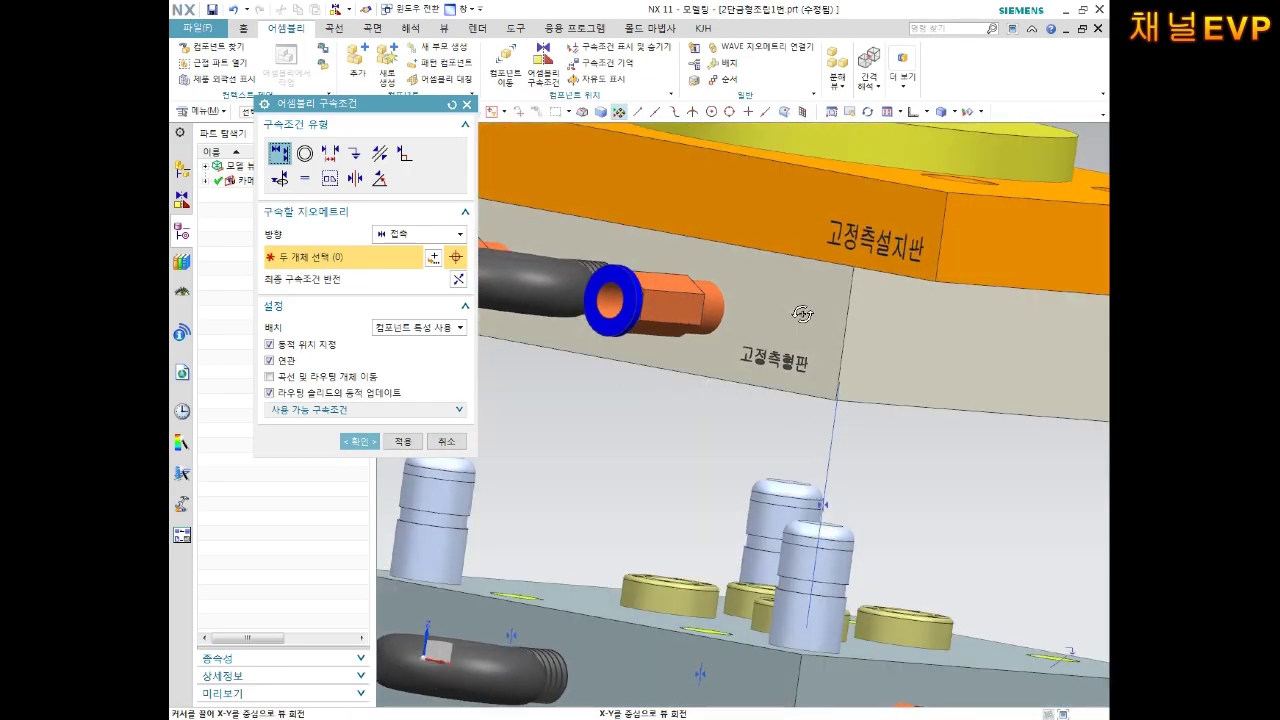
pyautogui.click(403, 441)
# Touch-align the guide bush hole with a second hole in the plate
pyautogui.scroll(-3, 690, 415)
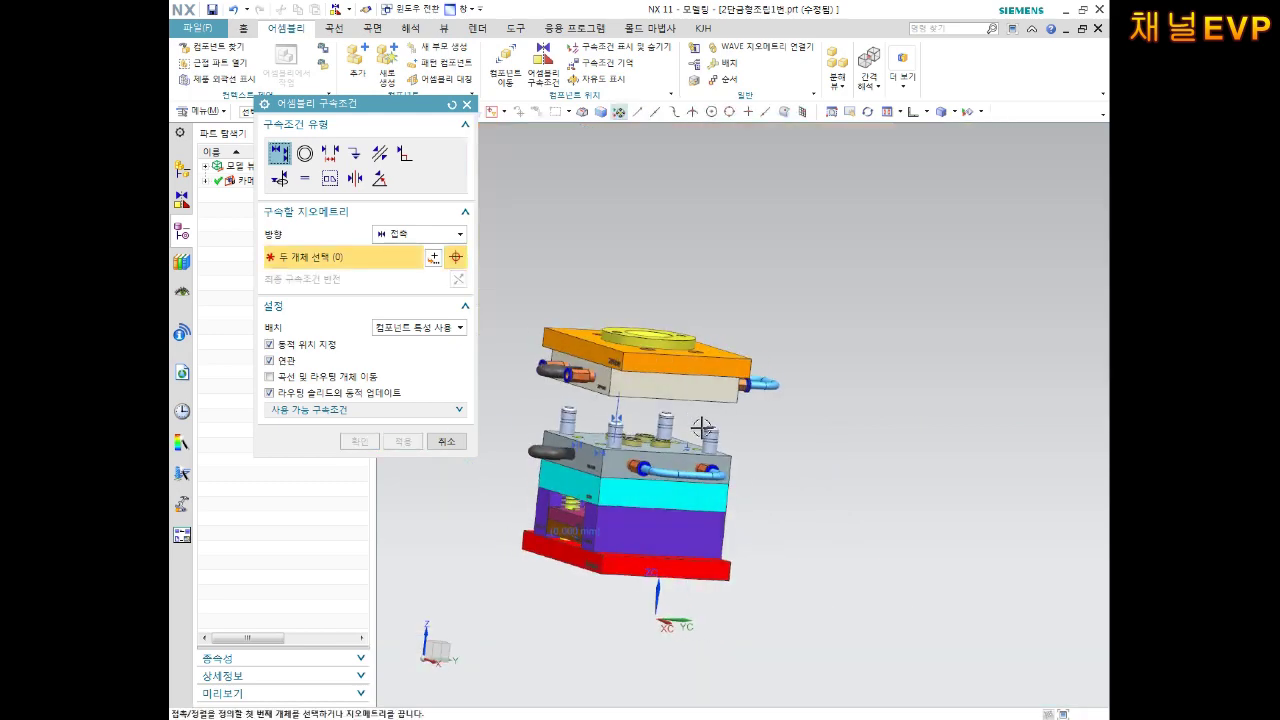
pyautogui.scroll(3, 702, 427)
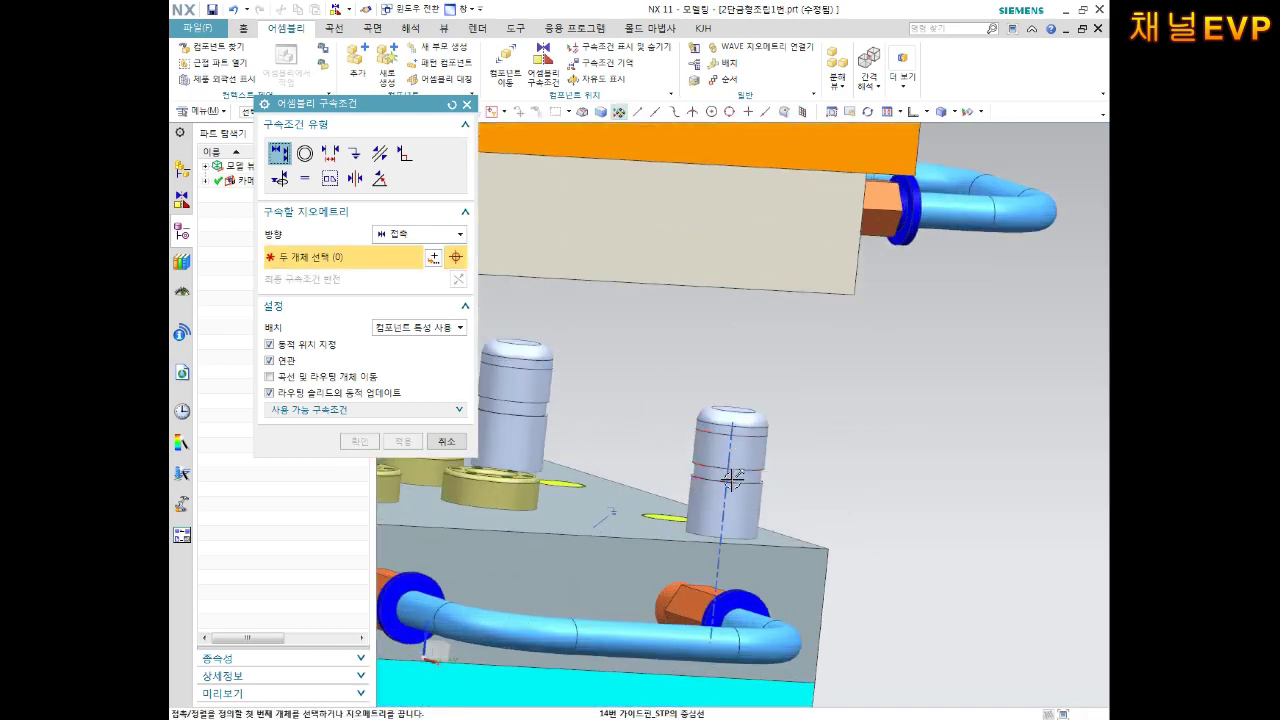
pyautogui.scroll(-3, 737, 438)
pyautogui.moveTo(737, 438); pyautogui.dragTo(719, 357, button='middle')
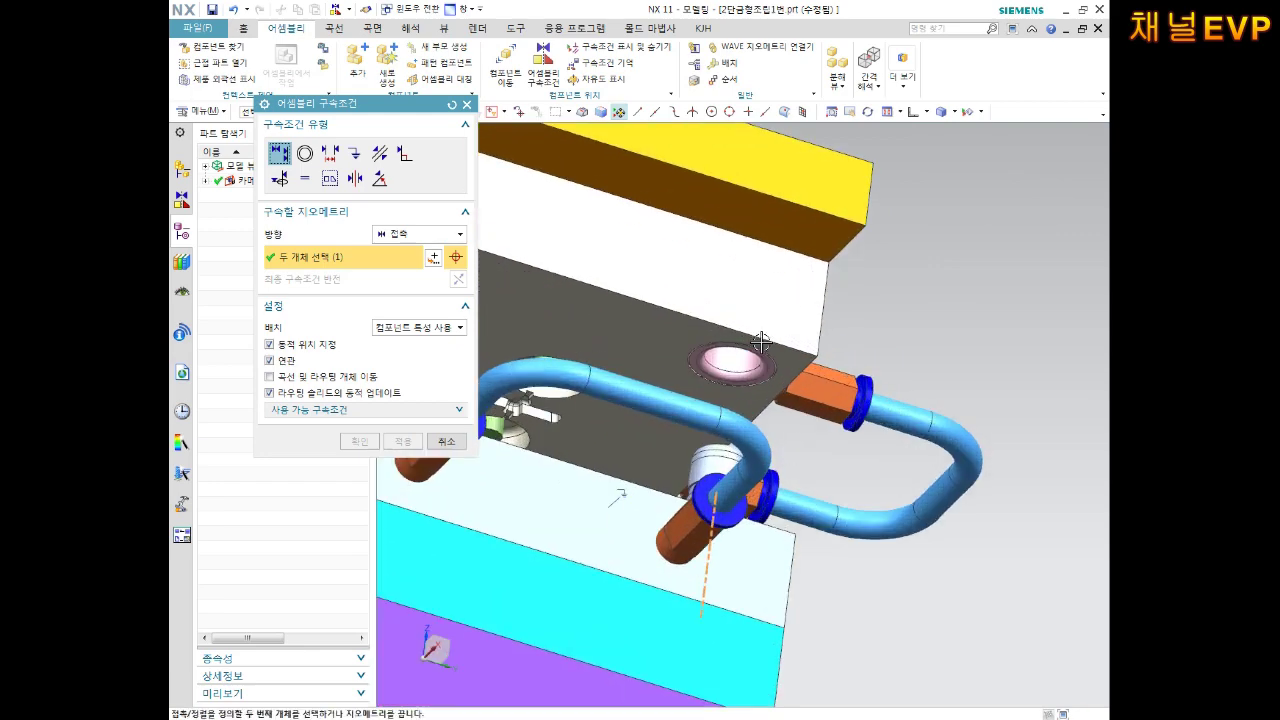
pyautogui.scroll(3, 719, 357)
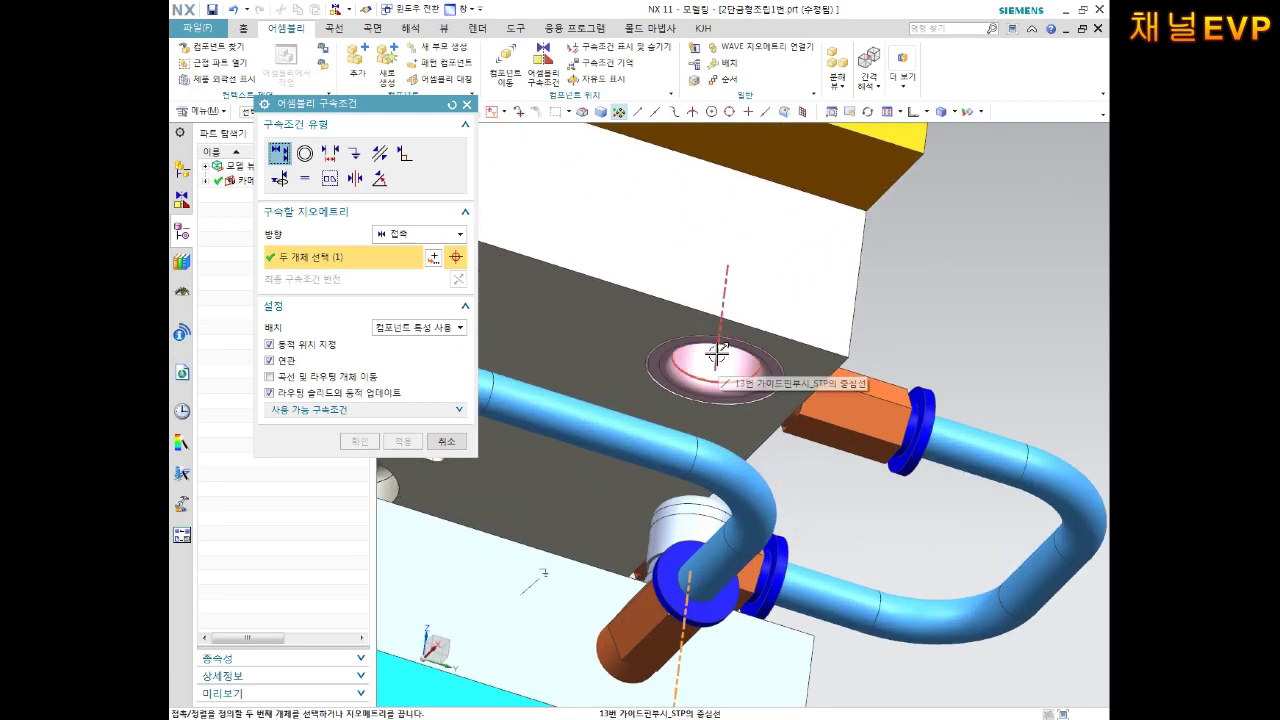
pyautogui.click(717, 355)
pyautogui.scroll(-3, 717, 355)
pyautogui.moveTo(717, 355); pyautogui.dragTo(690, 420, button='middle')
pyautogui.click(402, 441)
# Switch the assembly constraint type to Distance
pyautogui.scroll(-5, 748, 458)
pyautogui.keyDown('shift'); pyautogui.moveTo(746, 458); pyautogui.dragTo(744, 436, button='middle'); pyautogui.keyUp('shift')
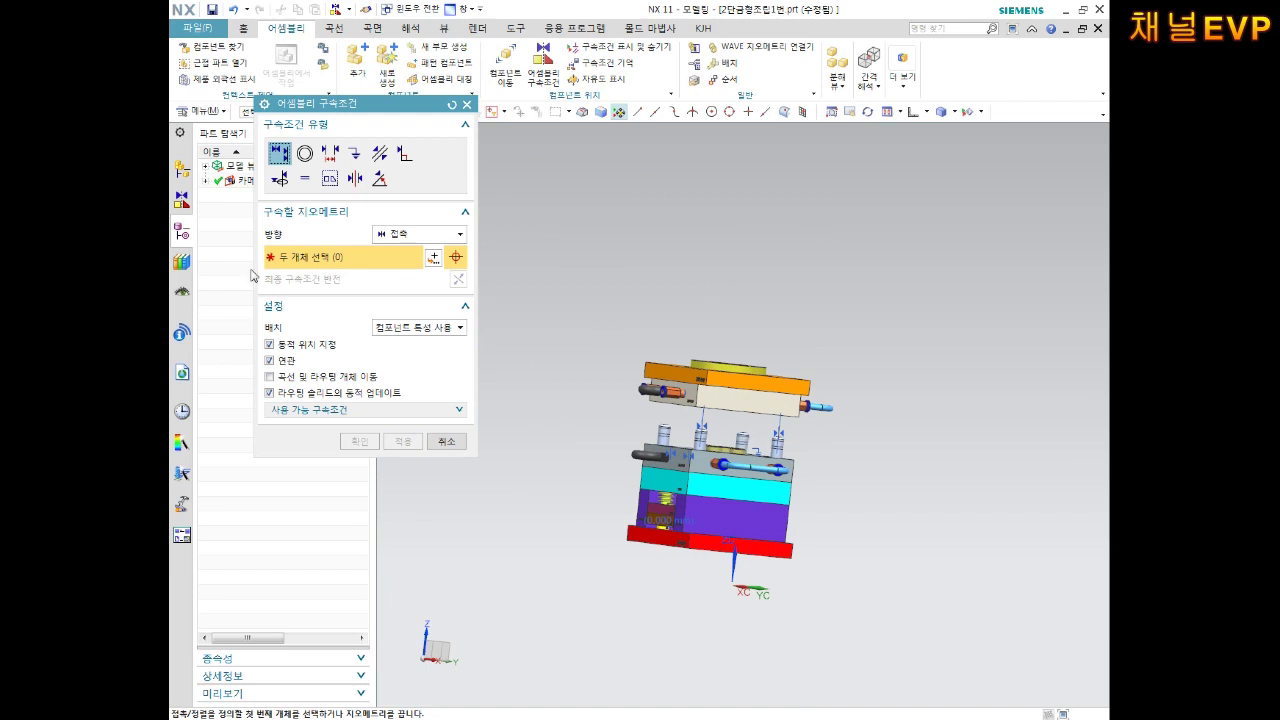
pyautogui.click(331, 154)
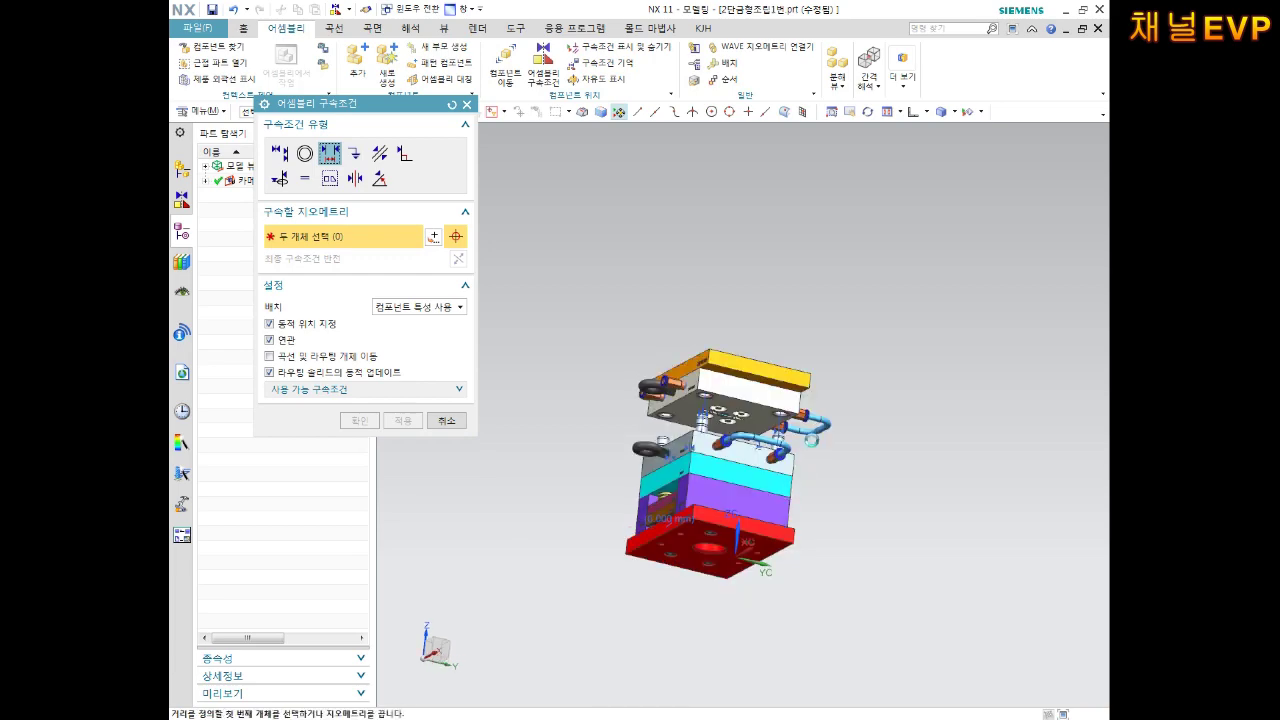
# Constrain the two plate faces with a distance limited to 0–150 mm instead of a fixed value
pyautogui.scroll(-5, 790, 470)
pyautogui.click(777, 447)
pyautogui.moveTo(777, 447); pyautogui.dragTo(745, 500, button='middle')
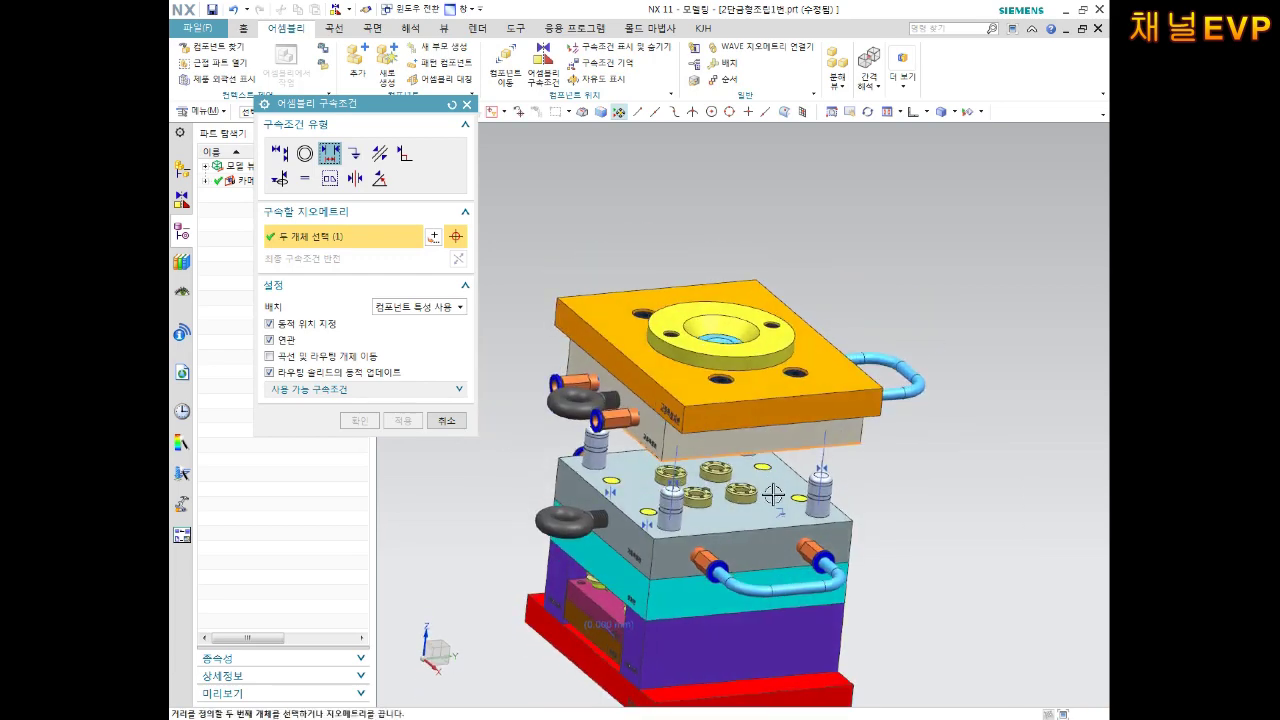
pyautogui.scroll(-3, 745, 500)
pyautogui.click(745, 522)
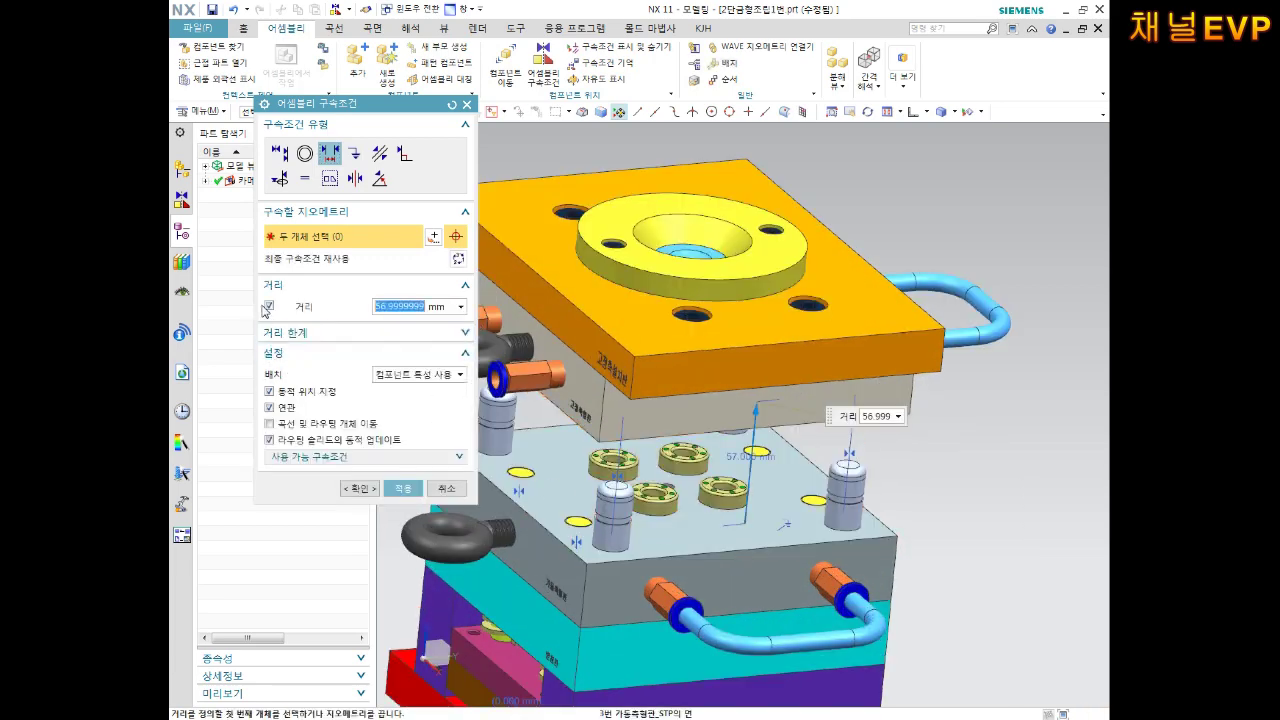
pyautogui.click(268, 306)
pyautogui.click(291, 339)
pyautogui.click(269, 354)
pyautogui.write('150')
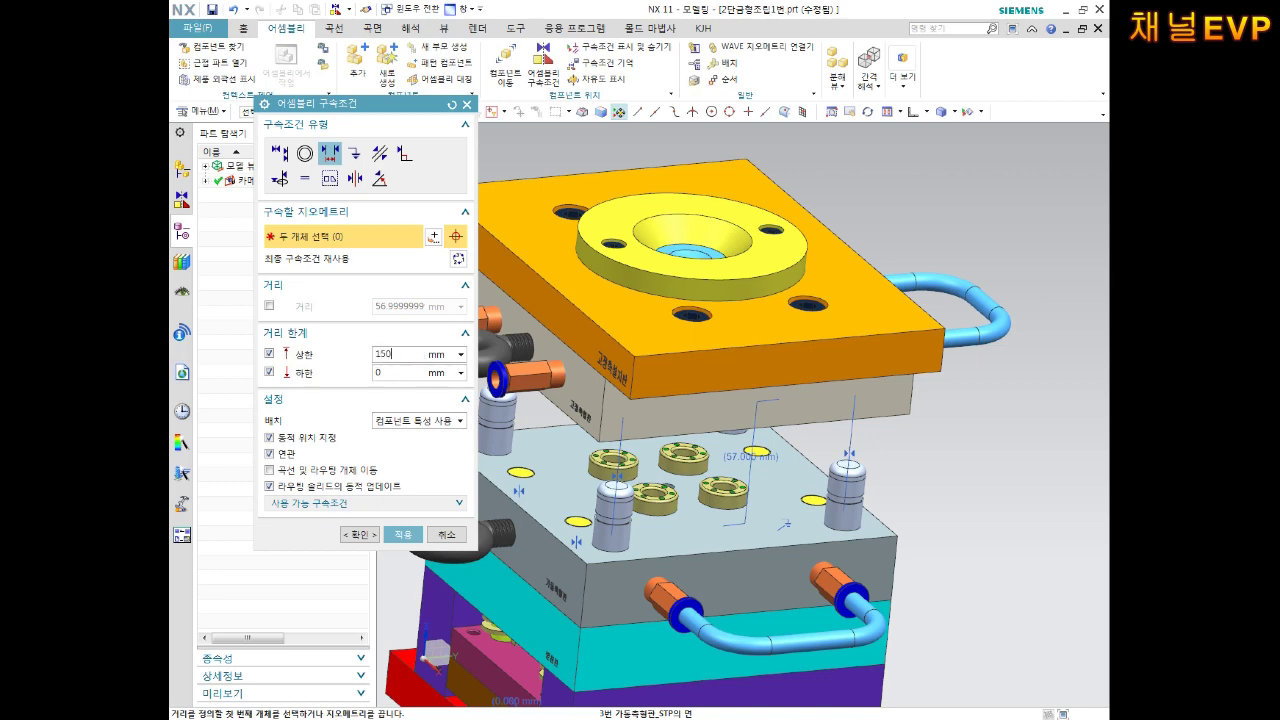
pyautogui.click(358, 534)
pyautogui.scroll(-3, 692, 400)
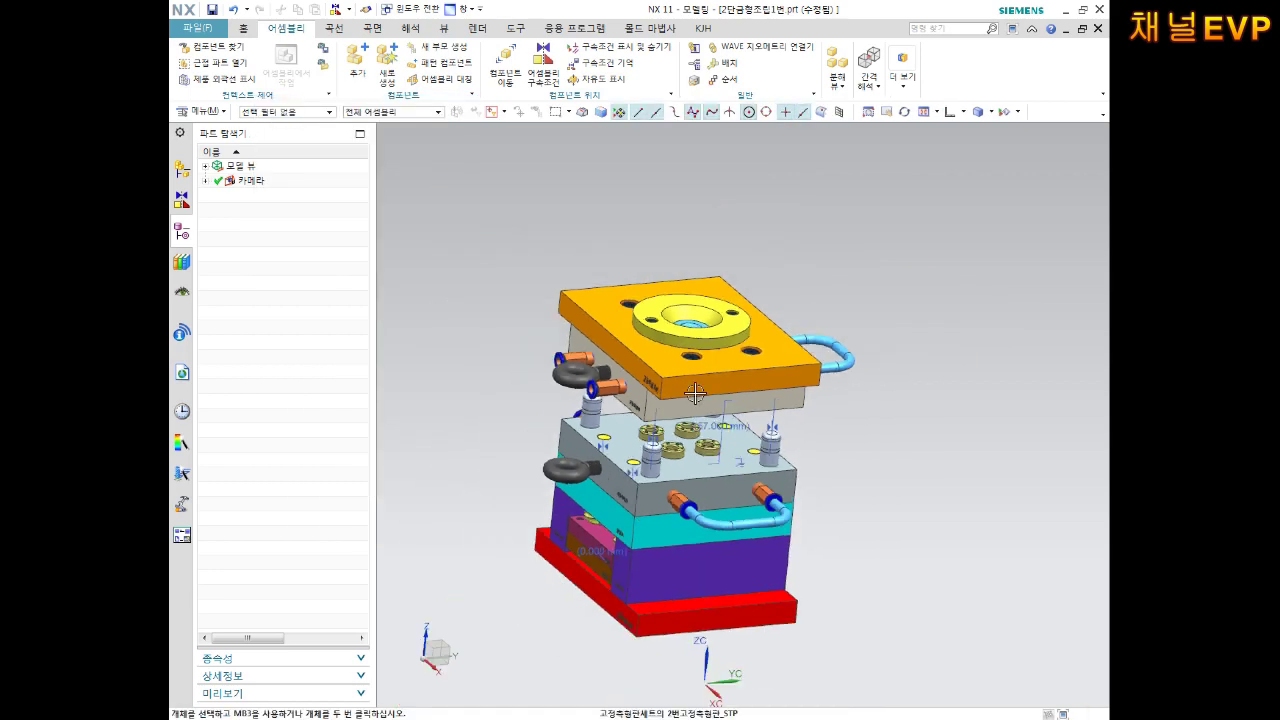
pyautogui.moveTo(692, 400); pyautogui.dragTo(732, 371, button='middle')
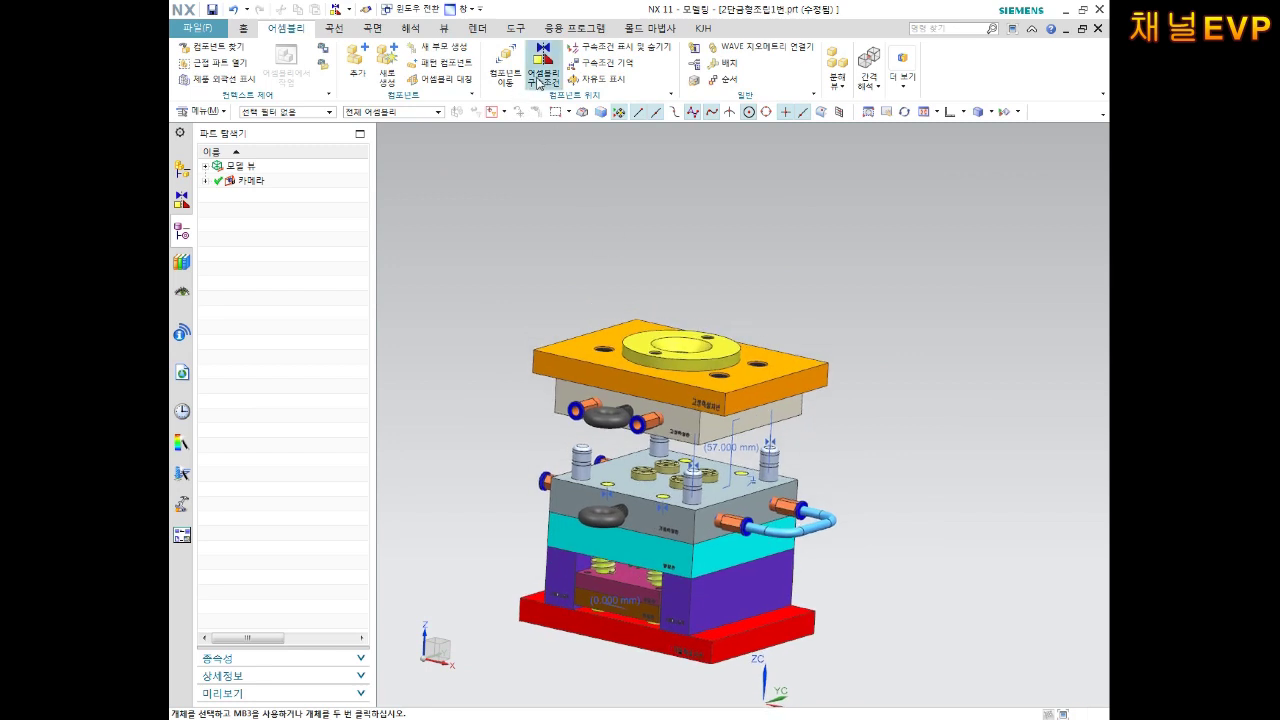
# Select the top orange plate and drag it upward along ZC with Move Component
pyautogui.click(706, 400)
pyautogui.click(505, 65)
pyautogui.keyDown('shift'); pyautogui.moveTo(740, 261); pyautogui.dragTo(766, 249, button='middle'); pyautogui.keyUp('shift')
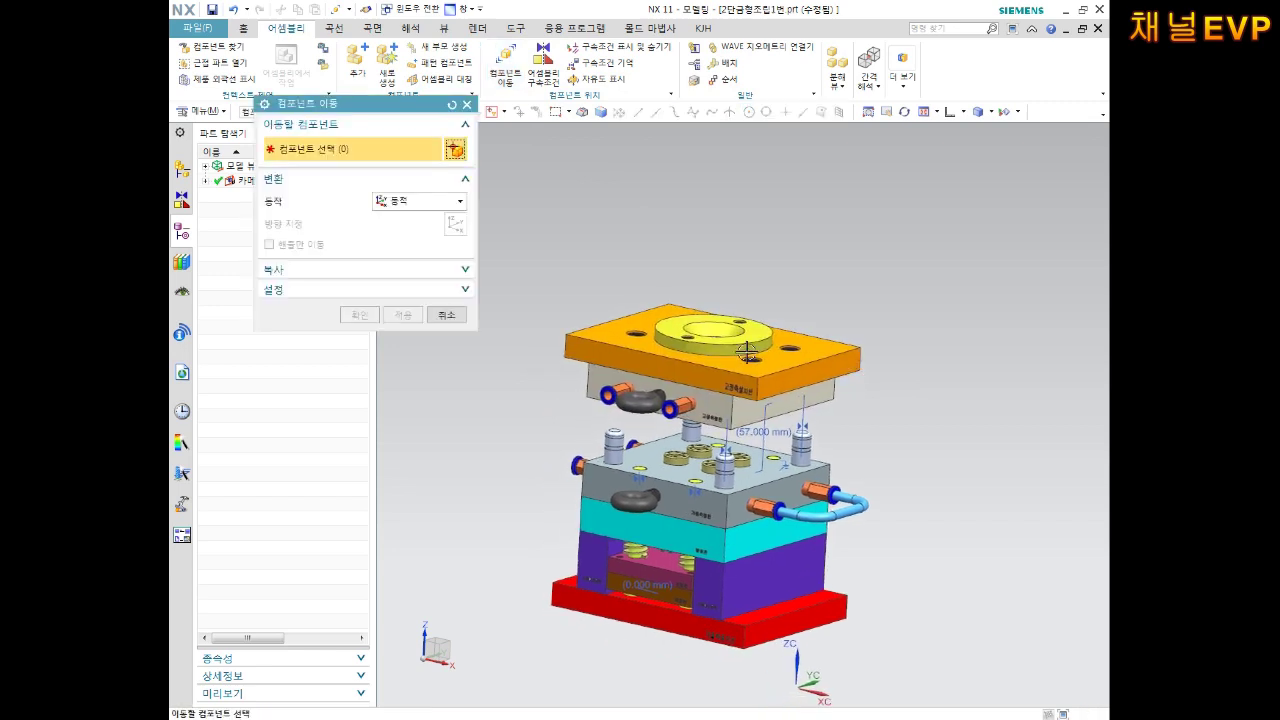
pyautogui.moveTo(726, 288)
pyautogui.mouseDown()
pyautogui.moveTo(730, 143)
pyautogui.moveTo(743, 196)
pyautogui.moveTo(730, 474)
pyautogui.moveTo(742, 168)
pyautogui.mouseUp()
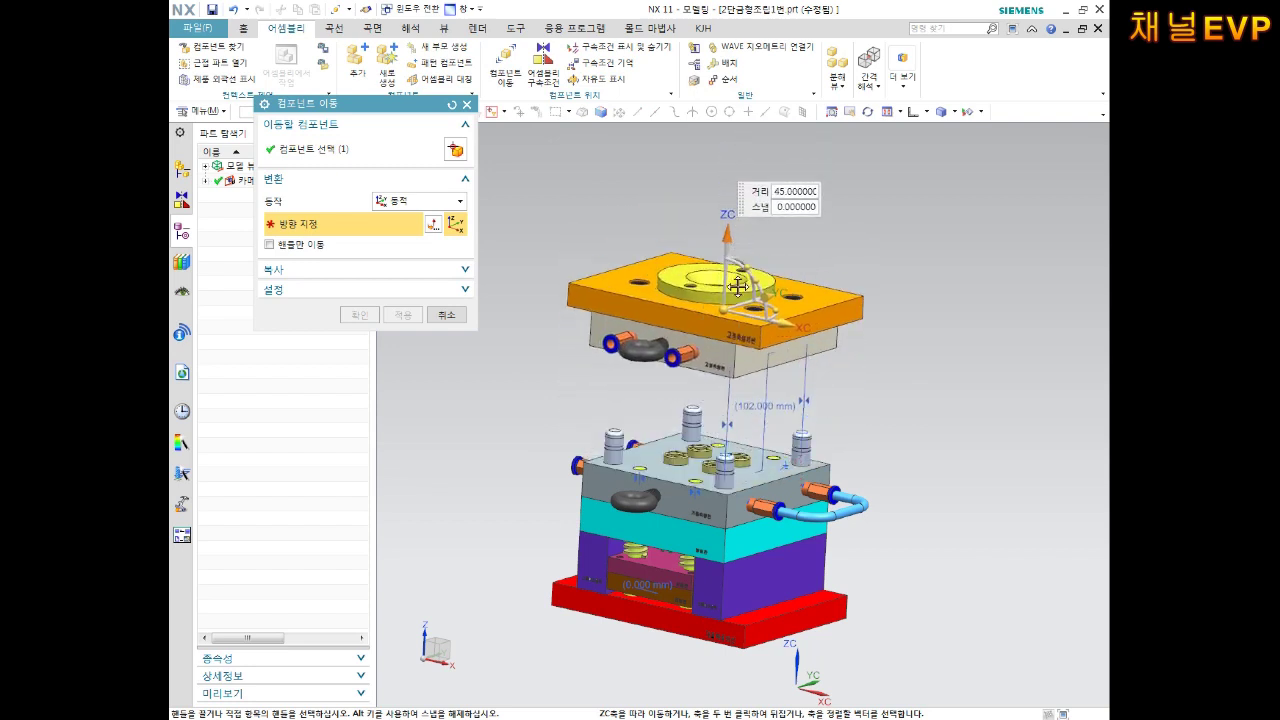
pyautogui.scroll(-3, 766, 360)
pyautogui.scroll(3, 766, 360)
pyautogui.scroll(2, 750, 386)
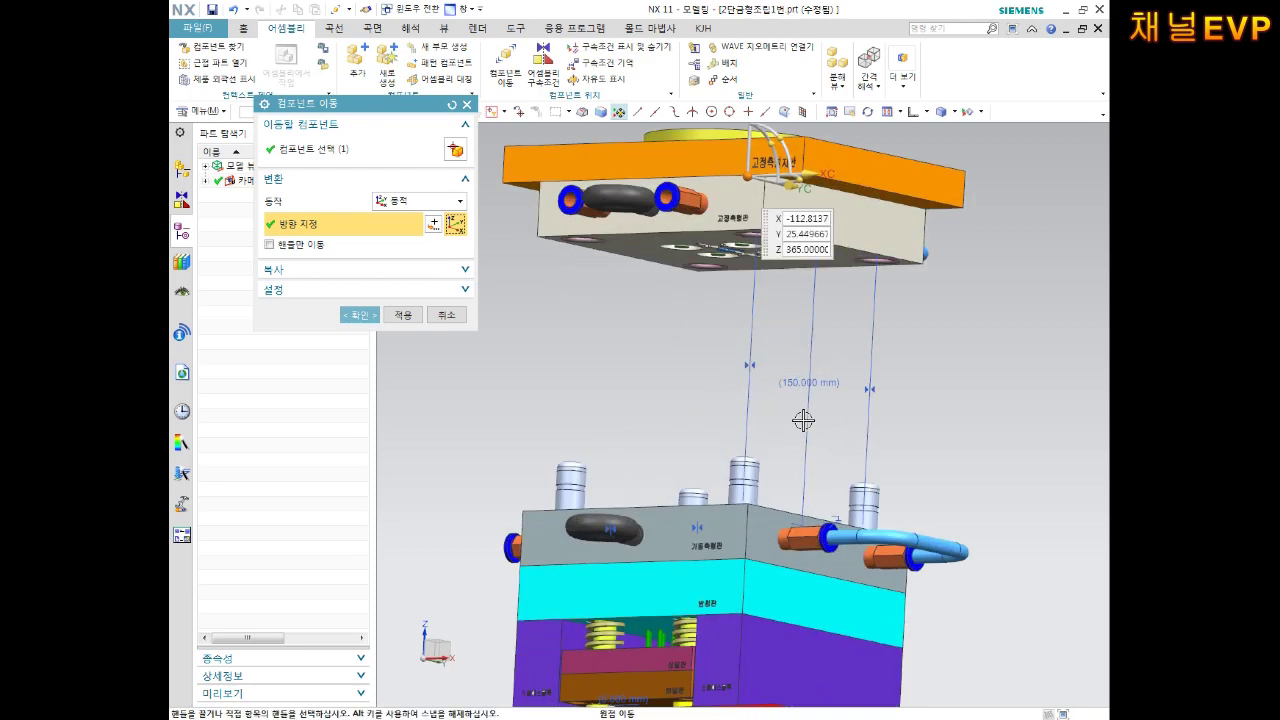
pyautogui.scroll(-2, 803, 421)
# Adjust the top plate's height until the plate gap reads 112 mm
pyautogui.moveTo(828, 409); pyautogui.dragTo(831, 253, button='middle')
pyautogui.moveTo(780, 210); pyautogui.dragTo(760, 395)
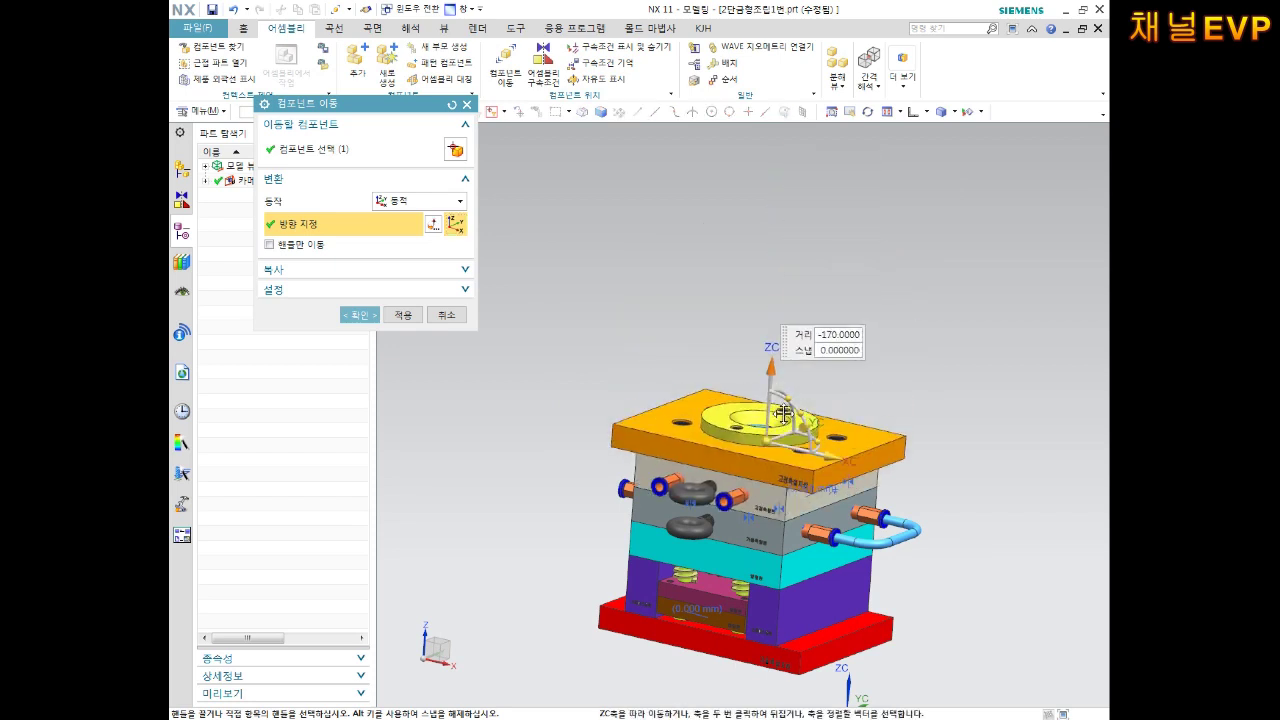
pyautogui.scroll(1, 760, 395)
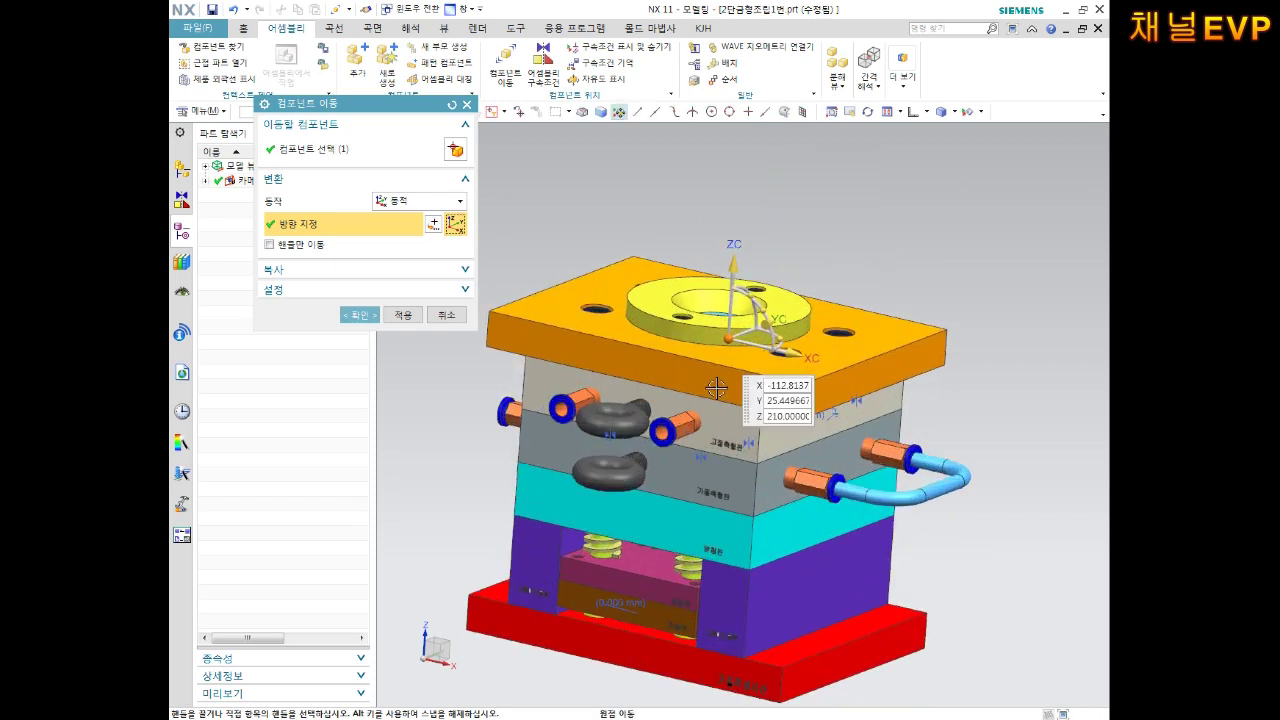
pyautogui.keyDown('shift'); pyautogui.moveTo(737, 378); pyautogui.dragTo(716, 315, button='middle'); pyautogui.keyUp('shift')
pyautogui.keyDown('shift'); pyautogui.moveTo(735, 230); pyautogui.dragTo(735, 380, button='middle'); pyautogui.keyUp('shift')
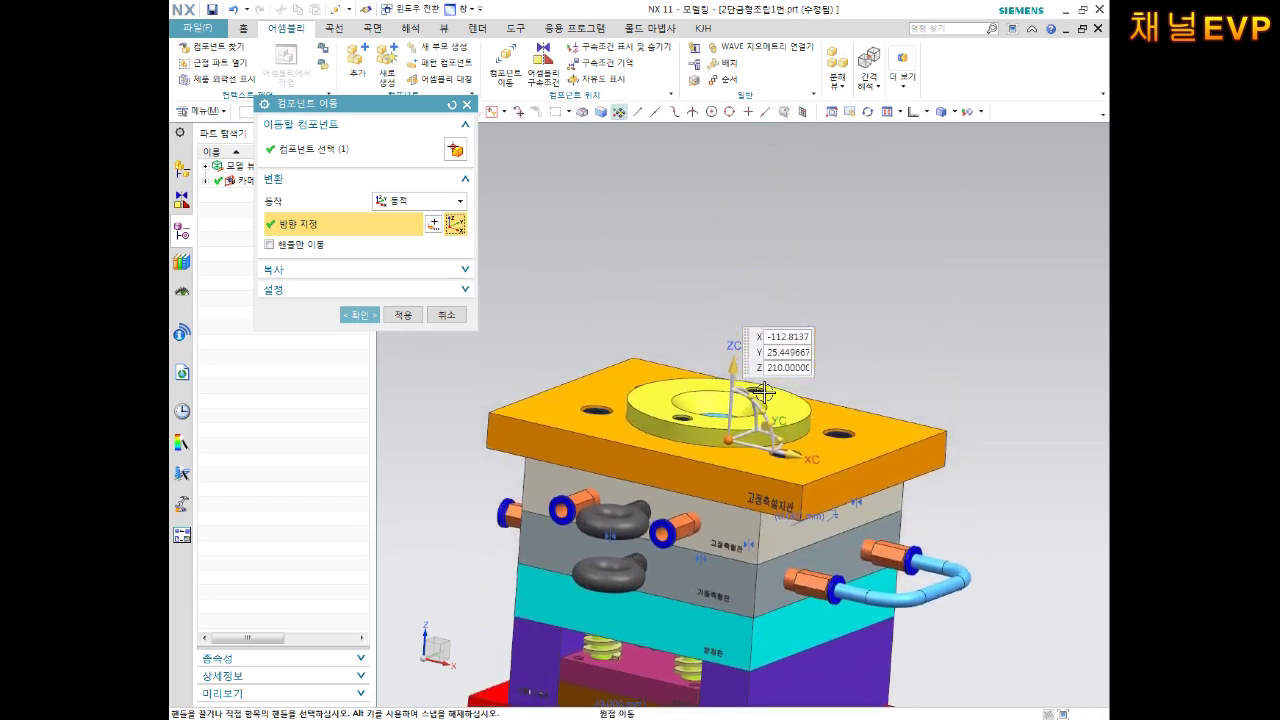
pyautogui.moveTo(735, 378); pyautogui.dragTo(376, 343)
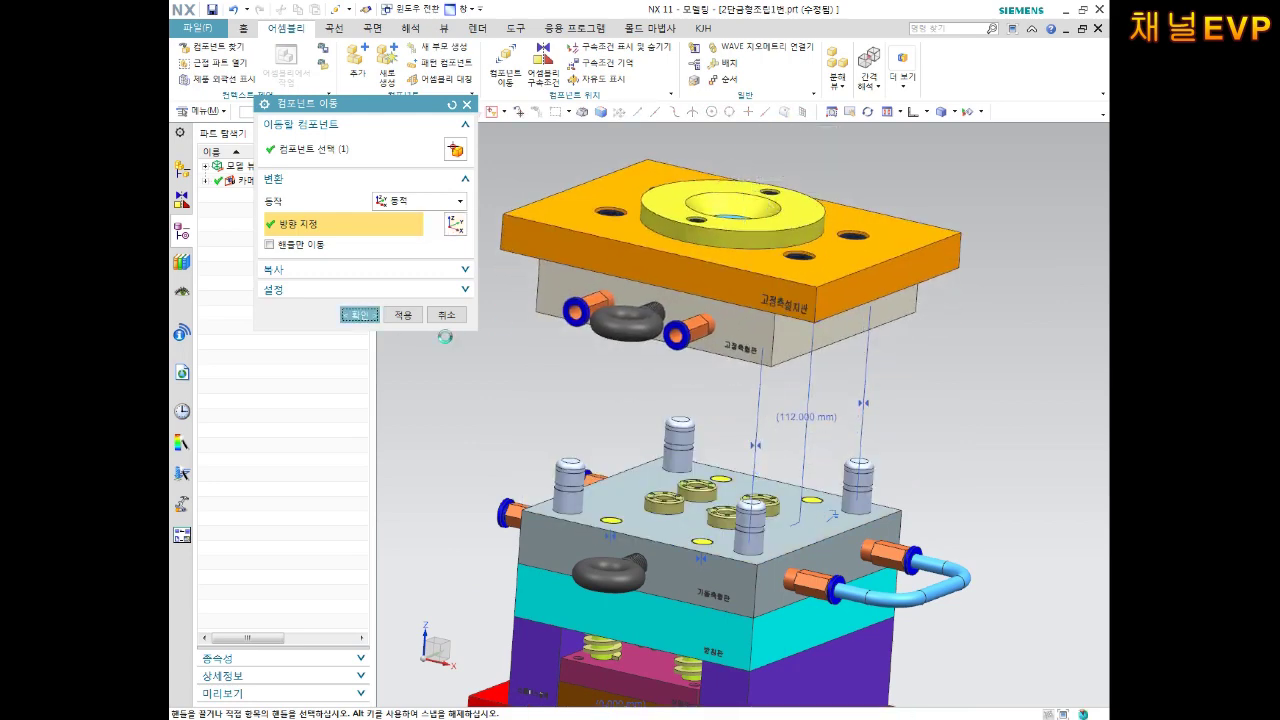
pyautogui.click(360, 314)
# Orbit around the mold to inspect the raised plate from several angles
pyautogui.scroll(3, 786, 520)
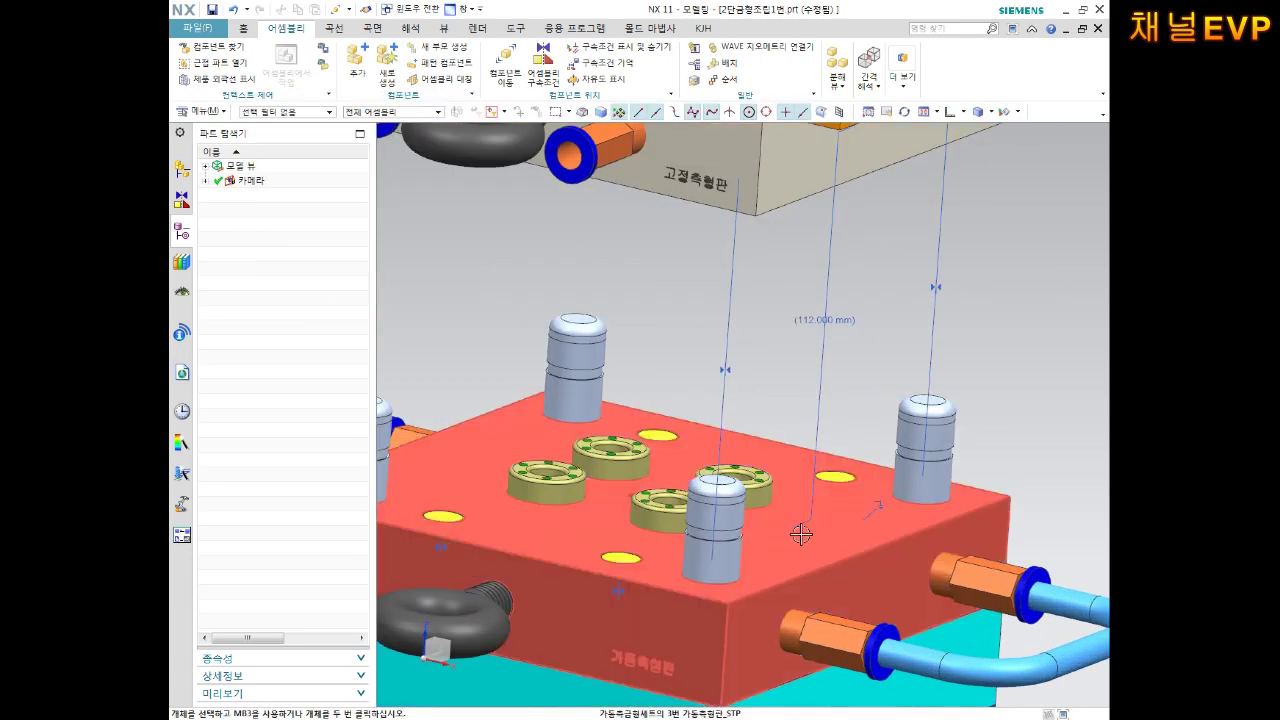
pyautogui.scroll(-3, 801, 535)
pyautogui.moveTo(805, 500); pyautogui.dragTo(818, 379, button='middle')
pyautogui.scroll(2, 818, 379)
pyautogui.scroll(2, 818, 379)
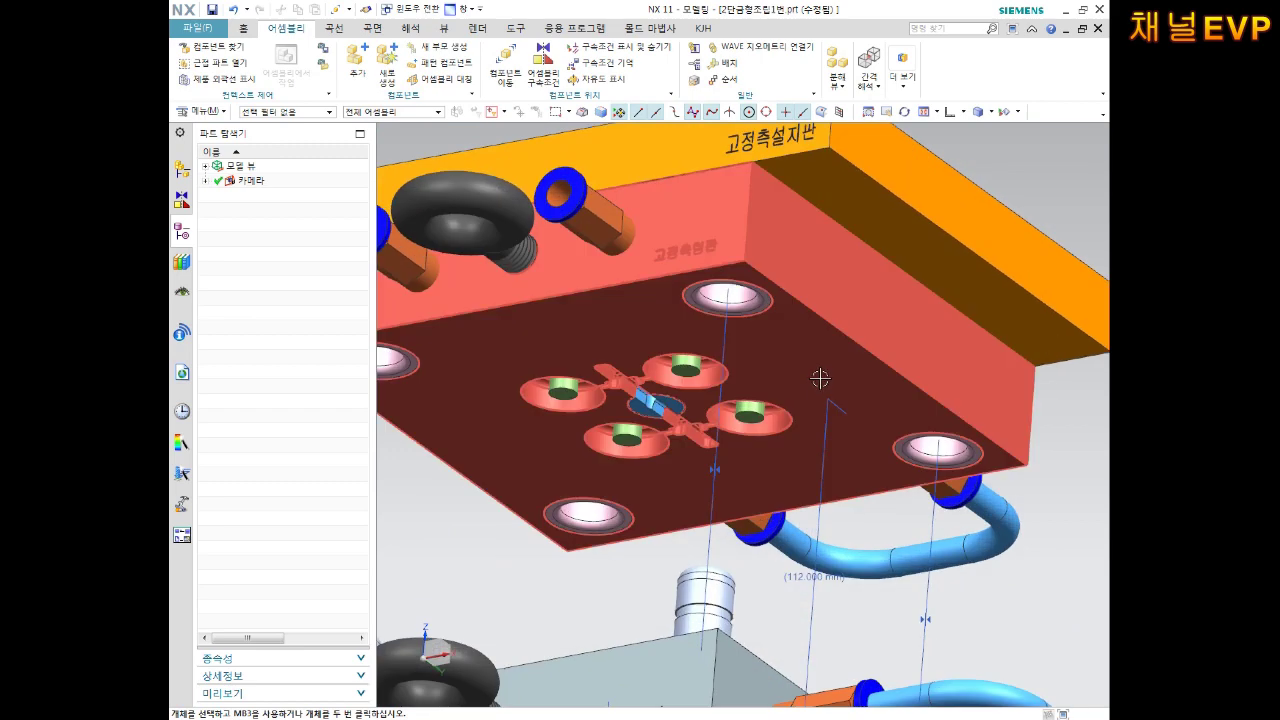
pyautogui.scroll(-3, 805, 375)
pyautogui.moveTo(805, 375); pyautogui.dragTo(826, 557, button='middle')
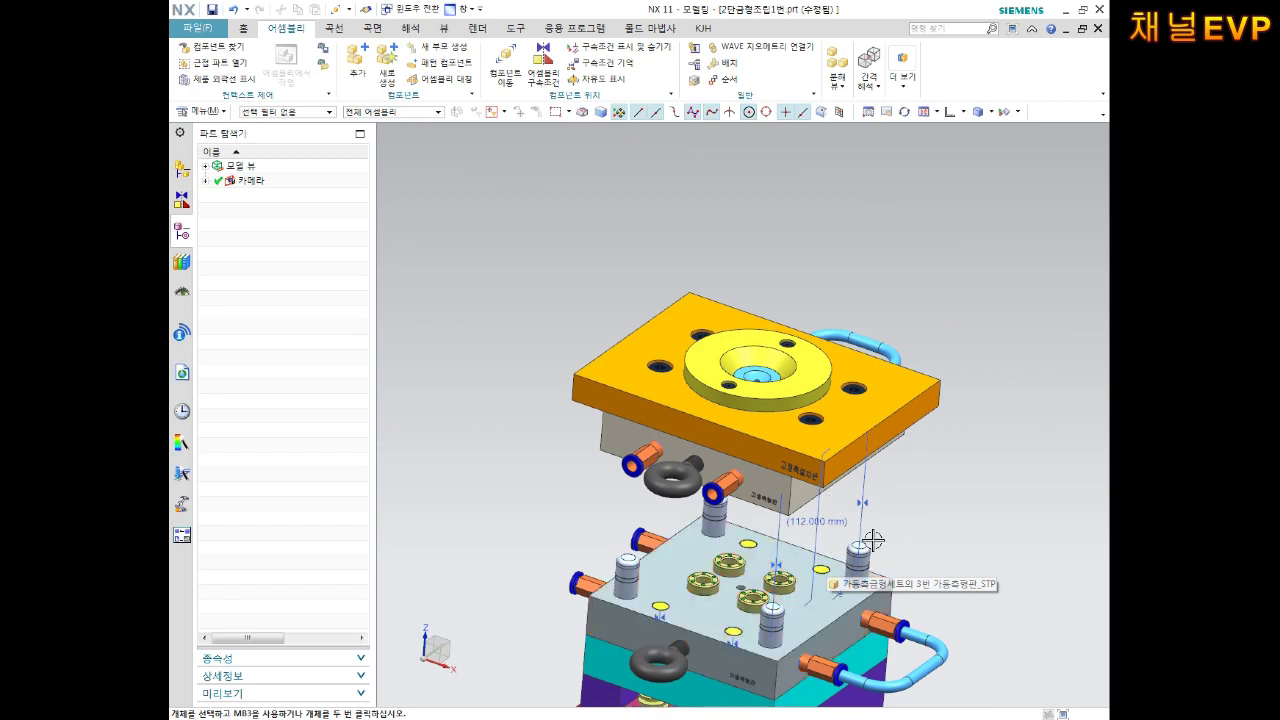
pyautogui.scroll(-2, 826, 560)
pyautogui.scroll(1, 835, 405)
pyautogui.moveTo(835, 405); pyautogui.dragTo(830, 375, button='middle')
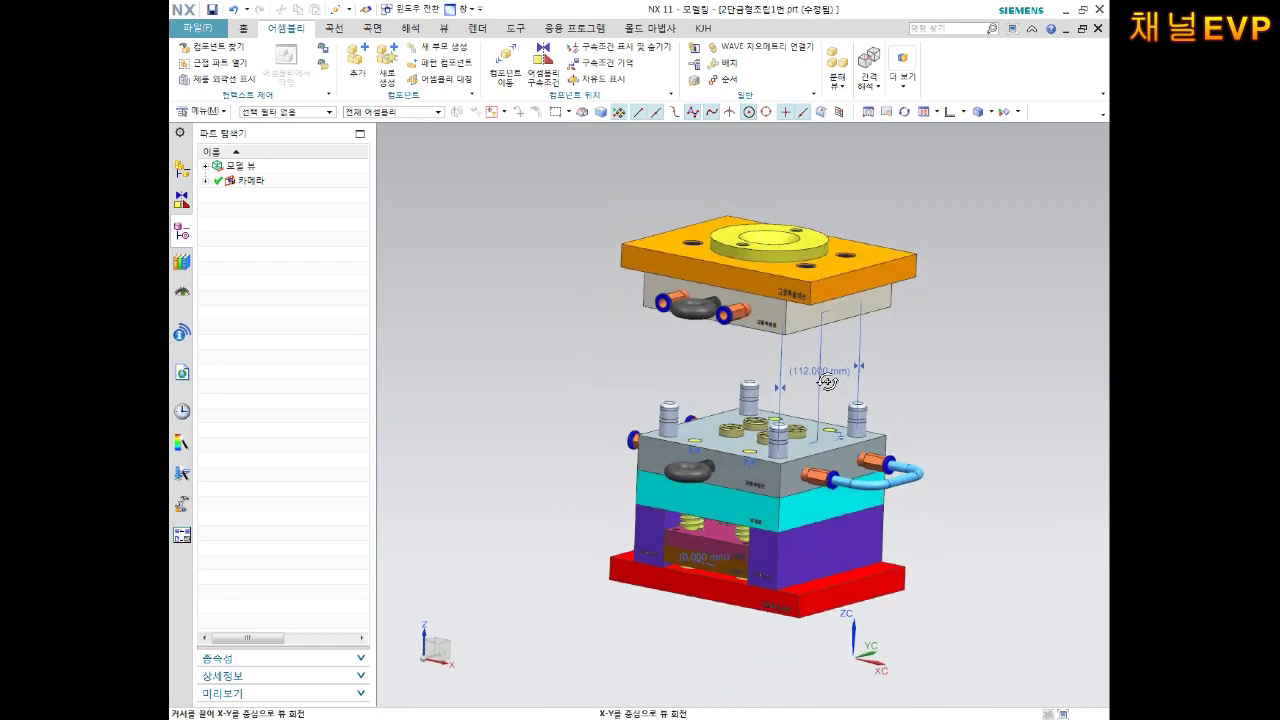
pyautogui.click(543, 62)
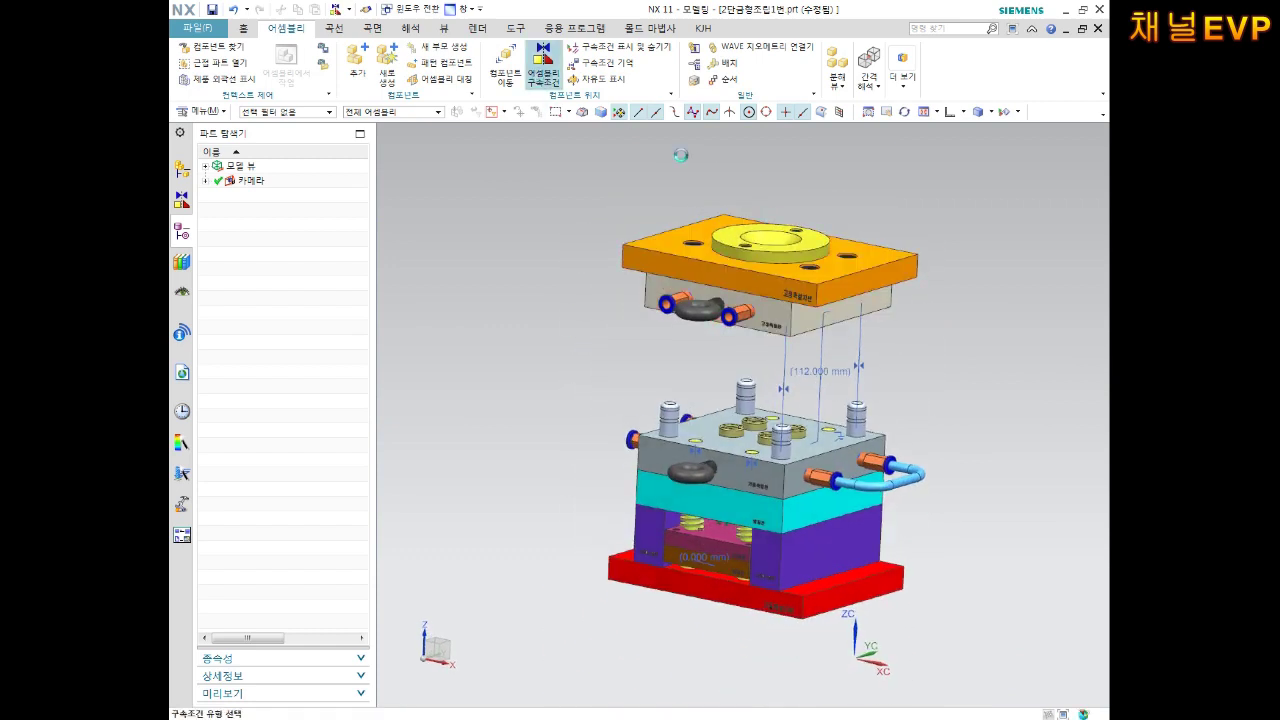
# Lower the top plate back down onto the mold, closing the gap to 0 mm
pyautogui.press('Escape')
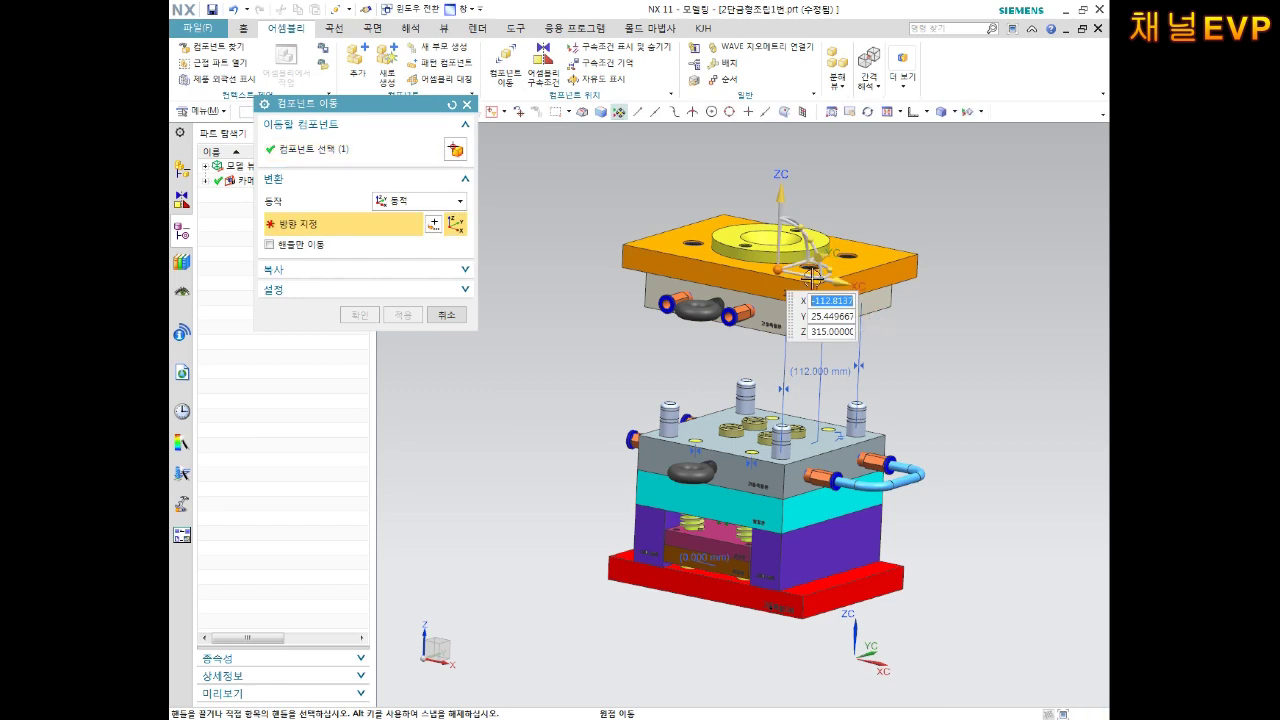
pyautogui.moveTo(780, 210); pyautogui.dragTo(795, 400)
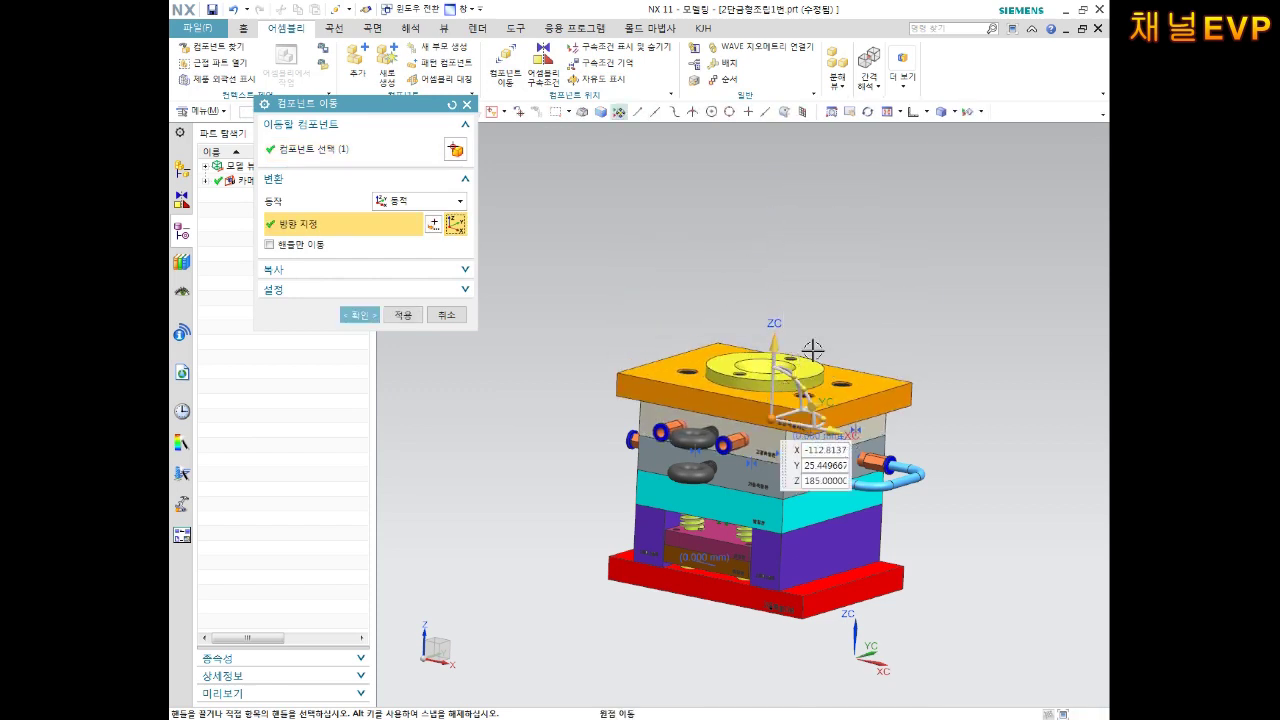
pyautogui.keyDown('shift'); pyautogui.moveTo(876, 459); pyautogui.dragTo(856, 385, button='middle'); pyautogui.keyUp('shift')
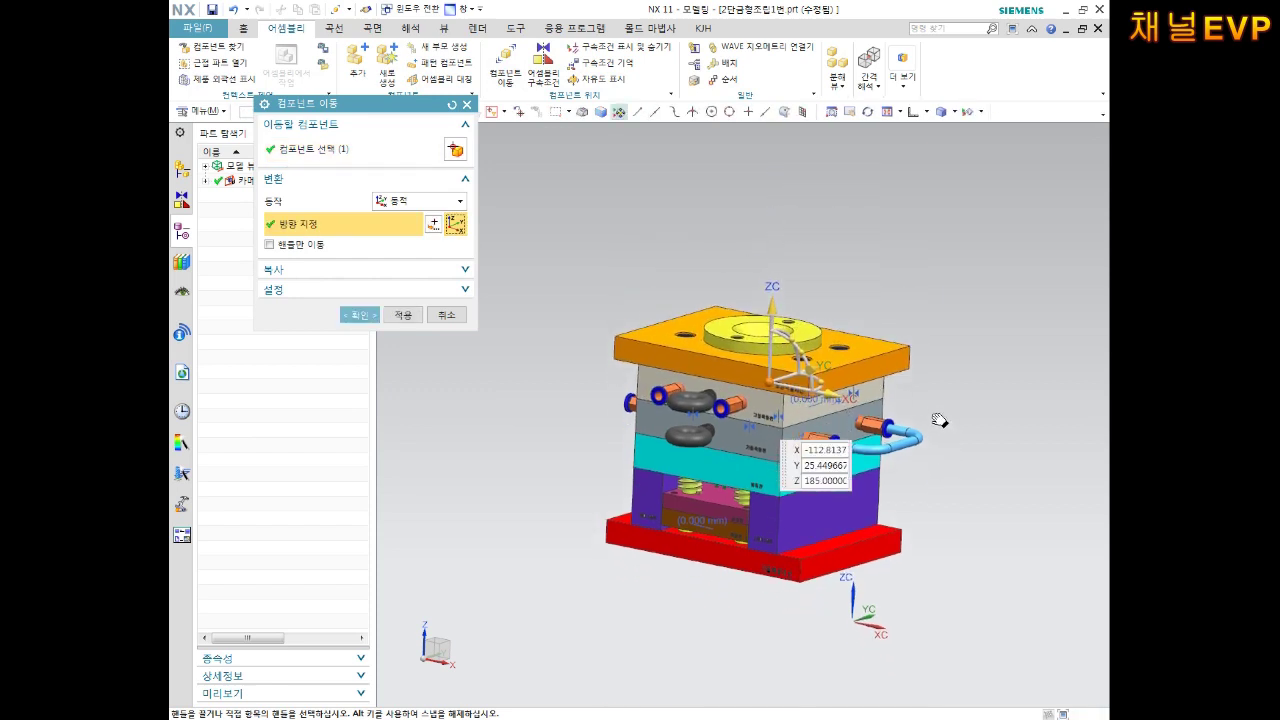
pyautogui.click(362, 318)
# Fit the whole mold in the view and save the part file
pyautogui.scroll(2, 791, 389)
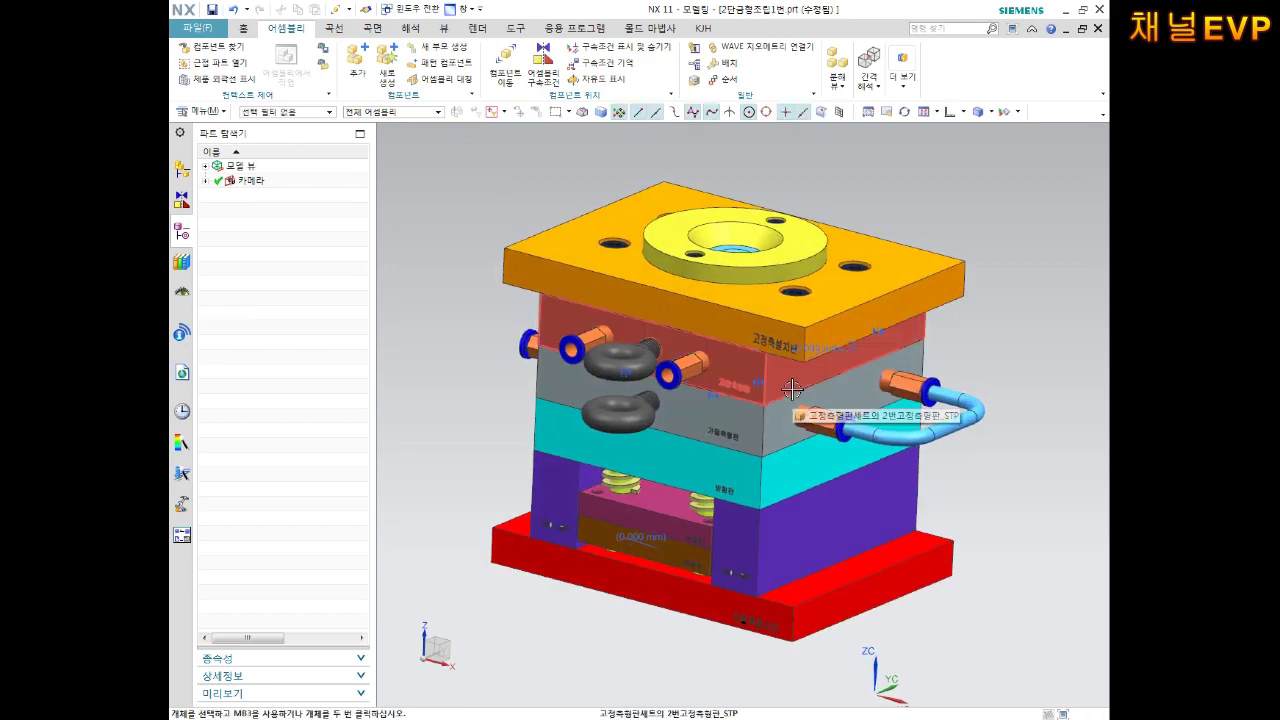
pyautogui.scroll(3, 791, 389)
pyautogui.hotkey('ctrl', 'f')
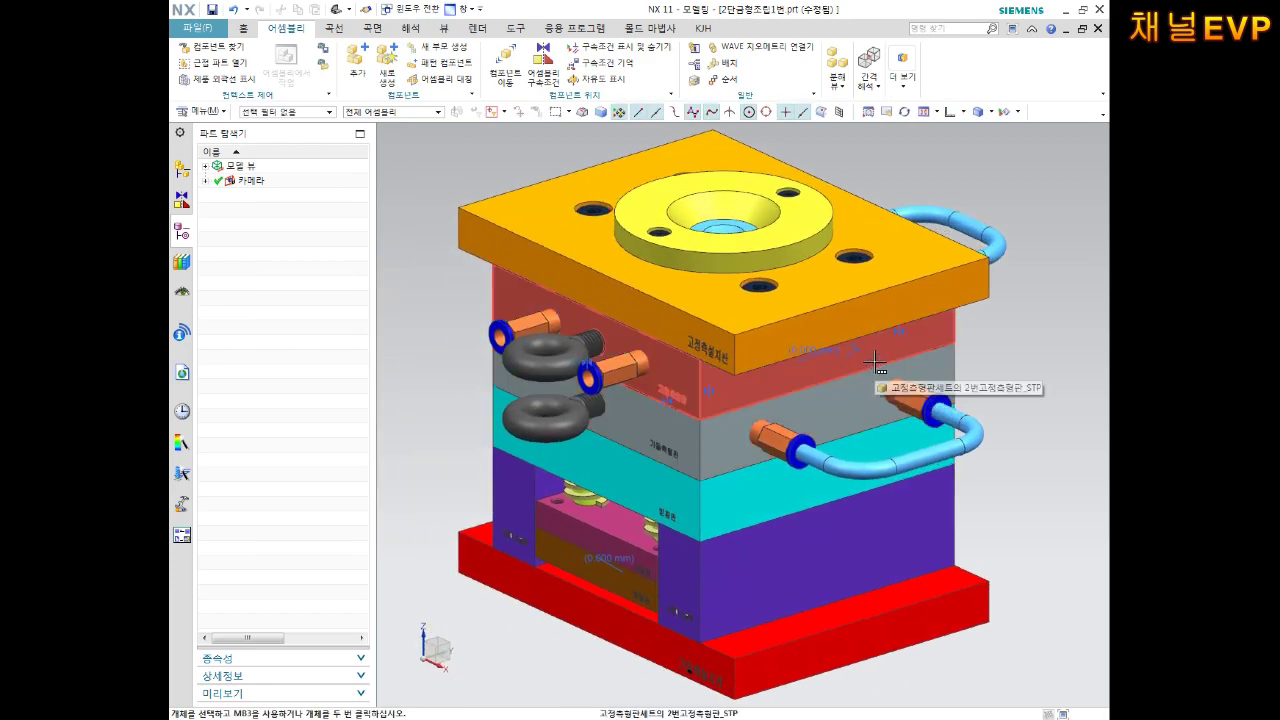
pyautogui.hotkey('ctrl', 's')
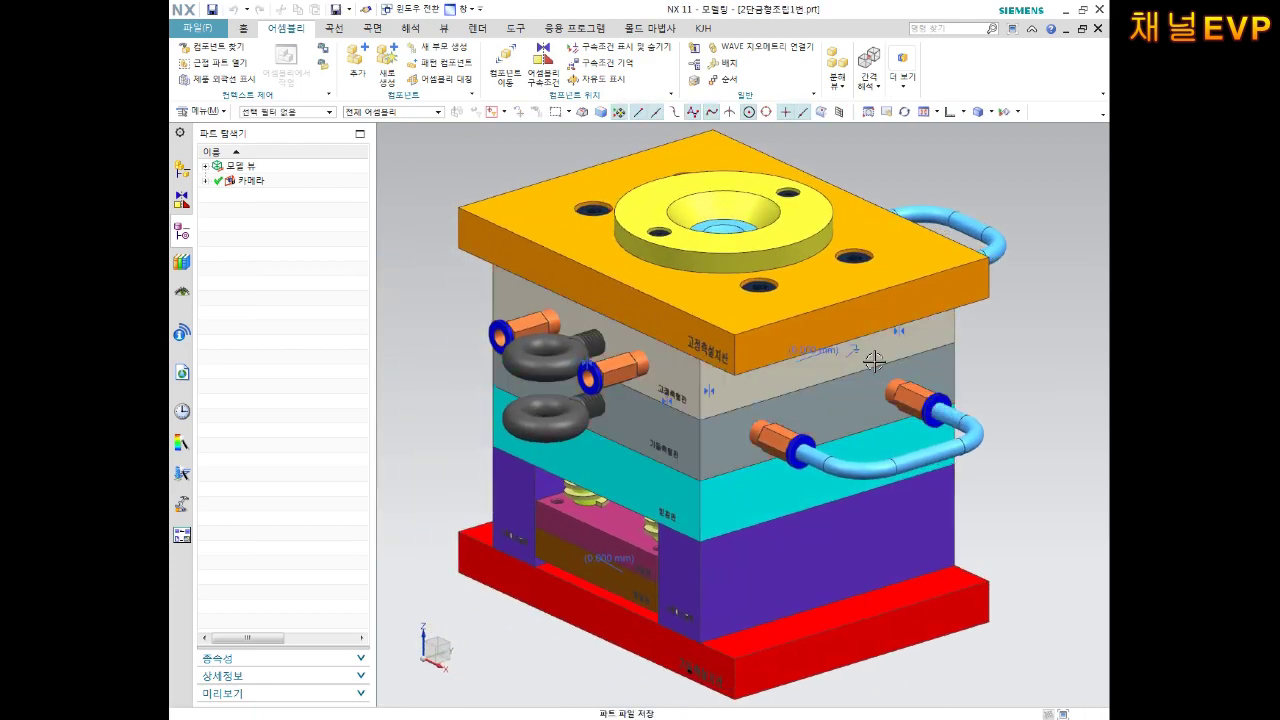
pyautogui.moveTo(830, 378)
pyautogui.mouseDown(button='middle')
pyautogui.moveTo(846, 337)
pyautogui.moveTo(793, 372)
pyautogui.mouseUp(button='middle')
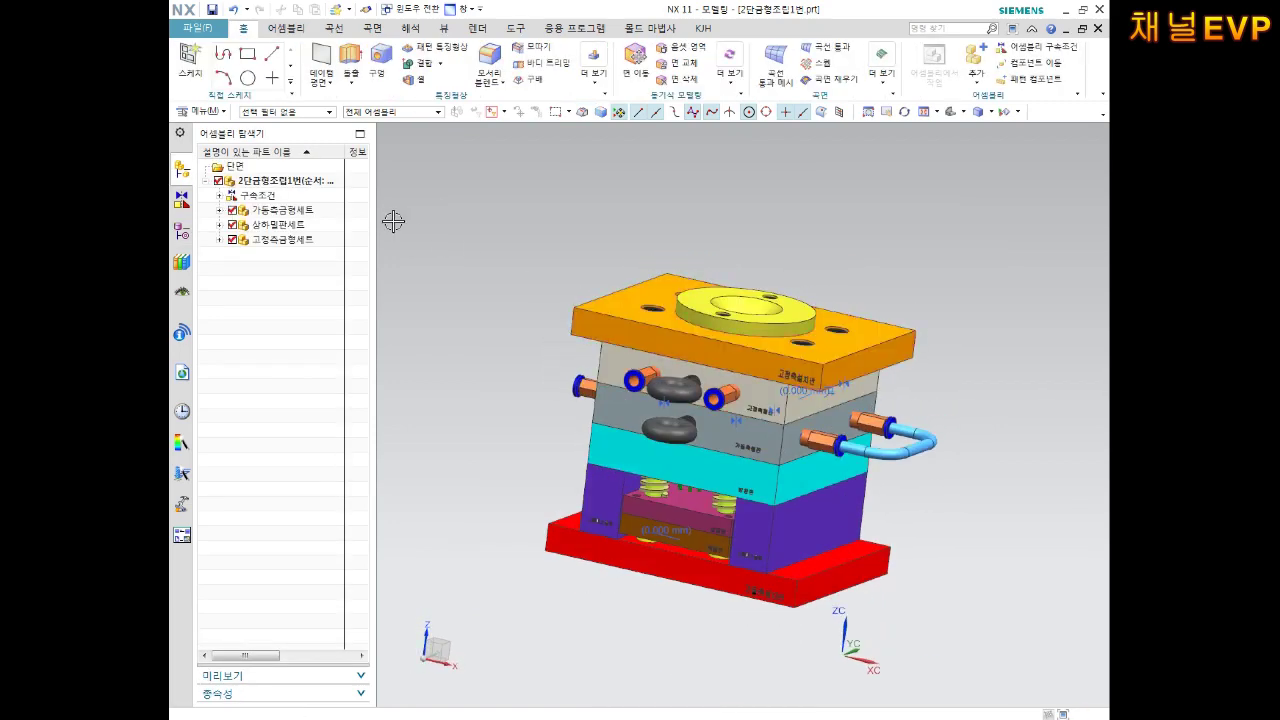
# Create a new exploded view named 분해1 and begin editing the explosion
pyautogui.click(292, 30)
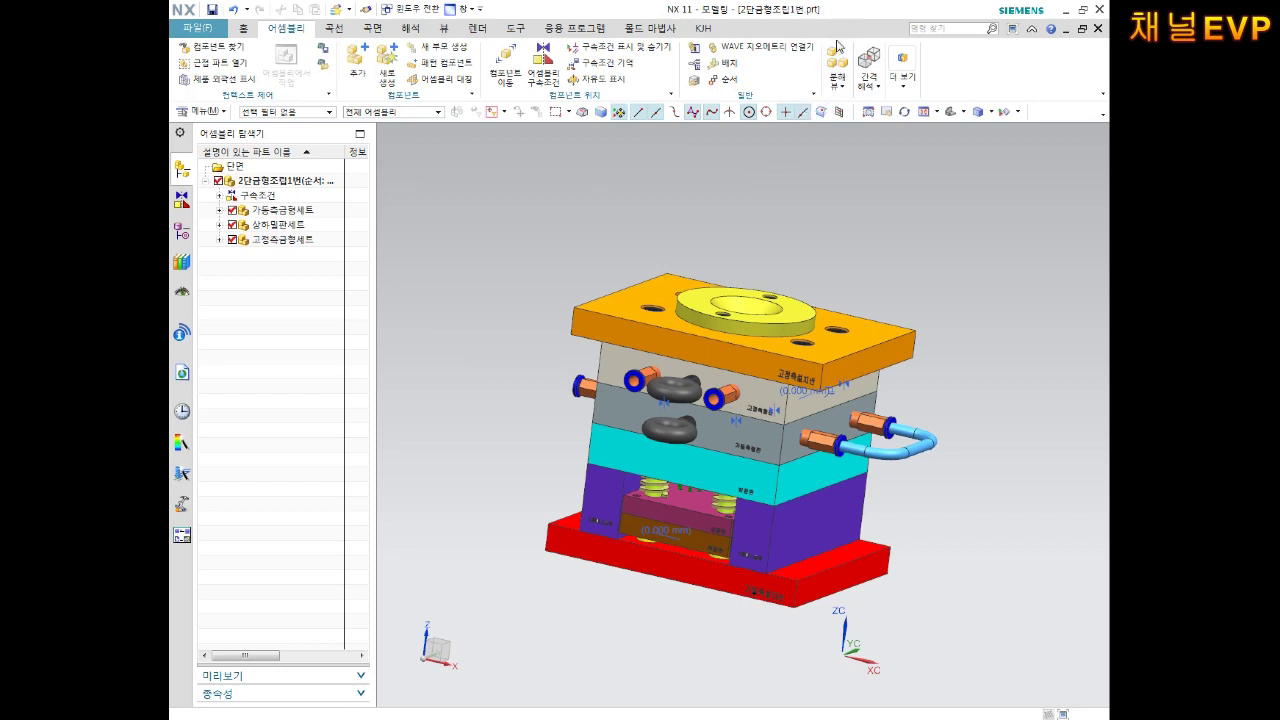
pyautogui.click(843, 93)
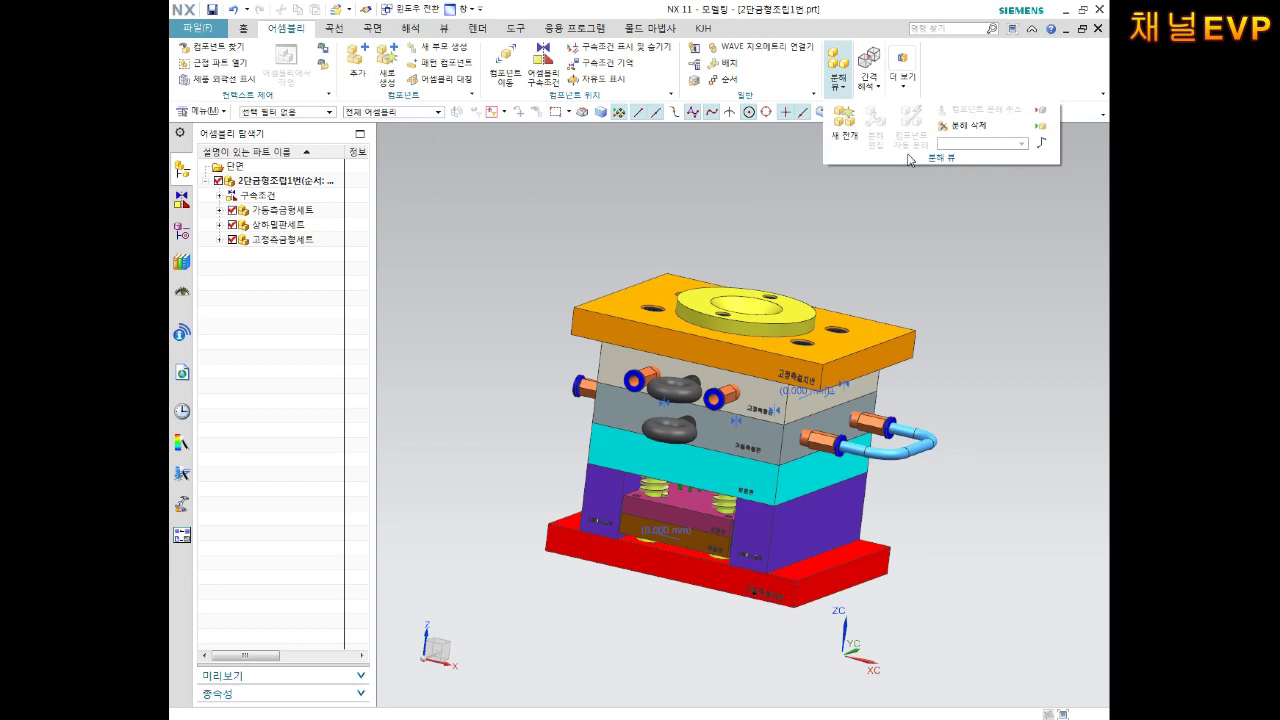
pyautogui.click(900, 85)
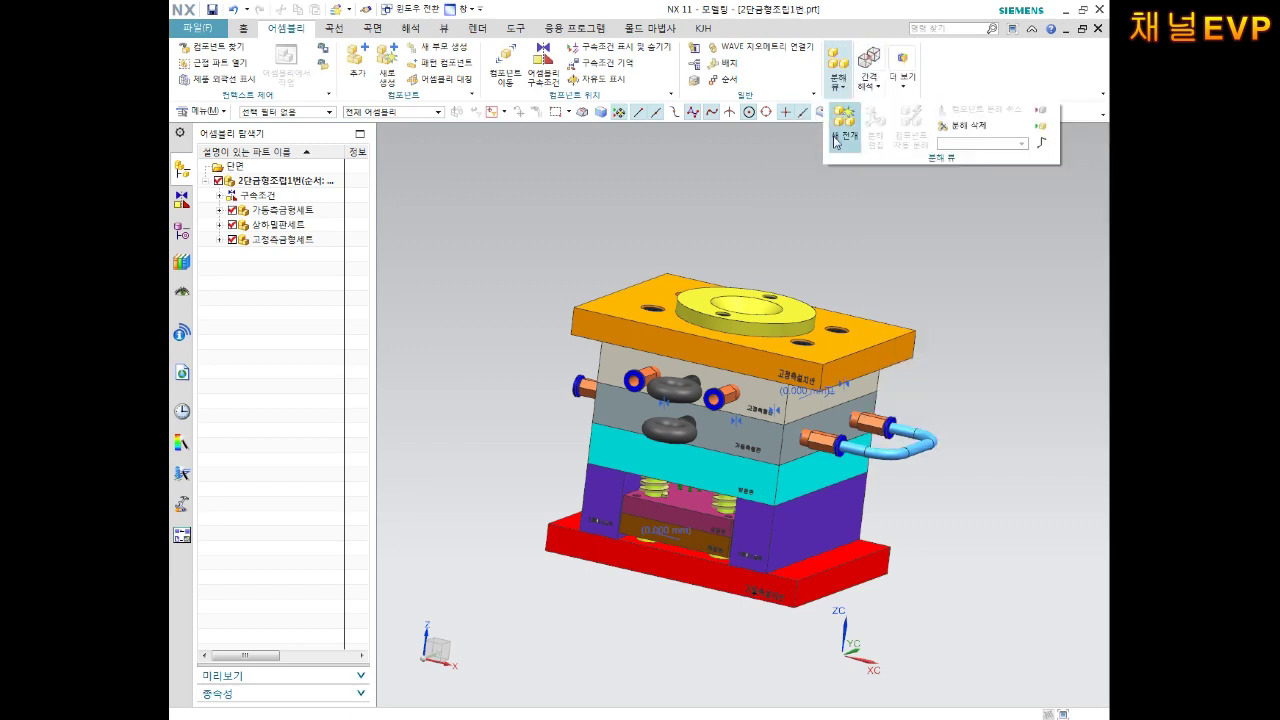
pyautogui.click(841, 136)
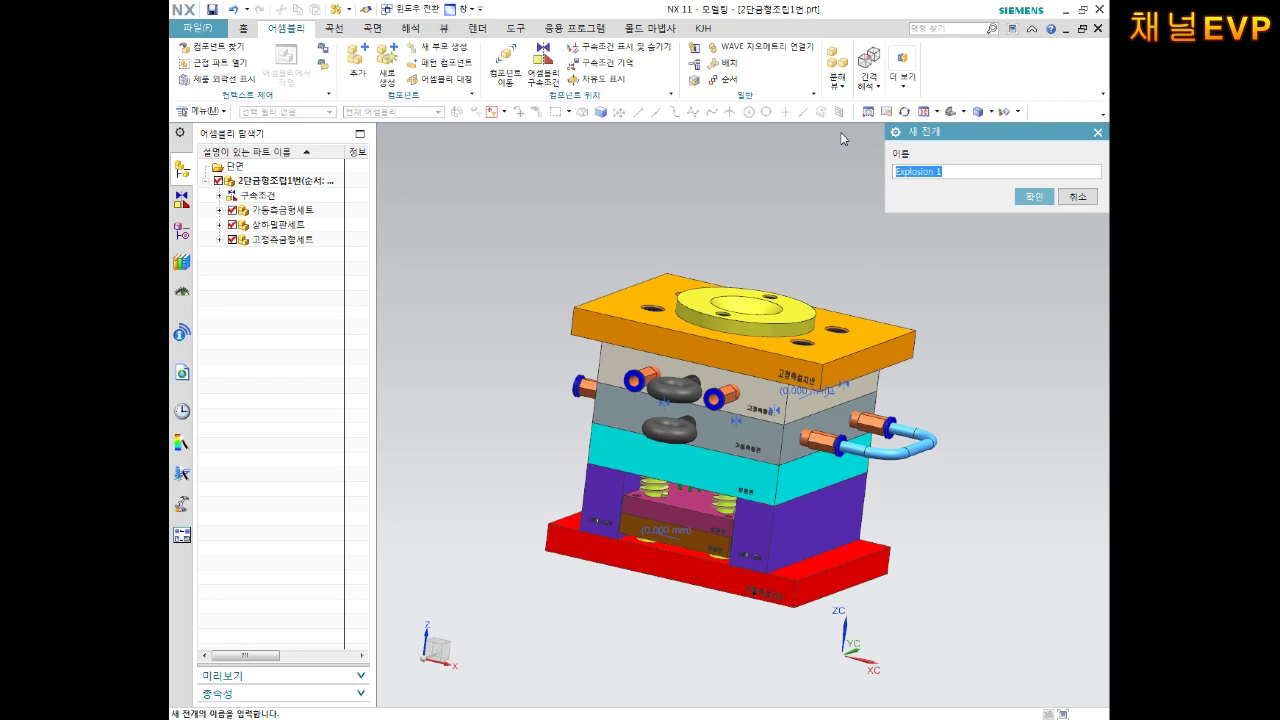
pyautogui.press('BackSpace')
pyautogui.click(1034, 196)
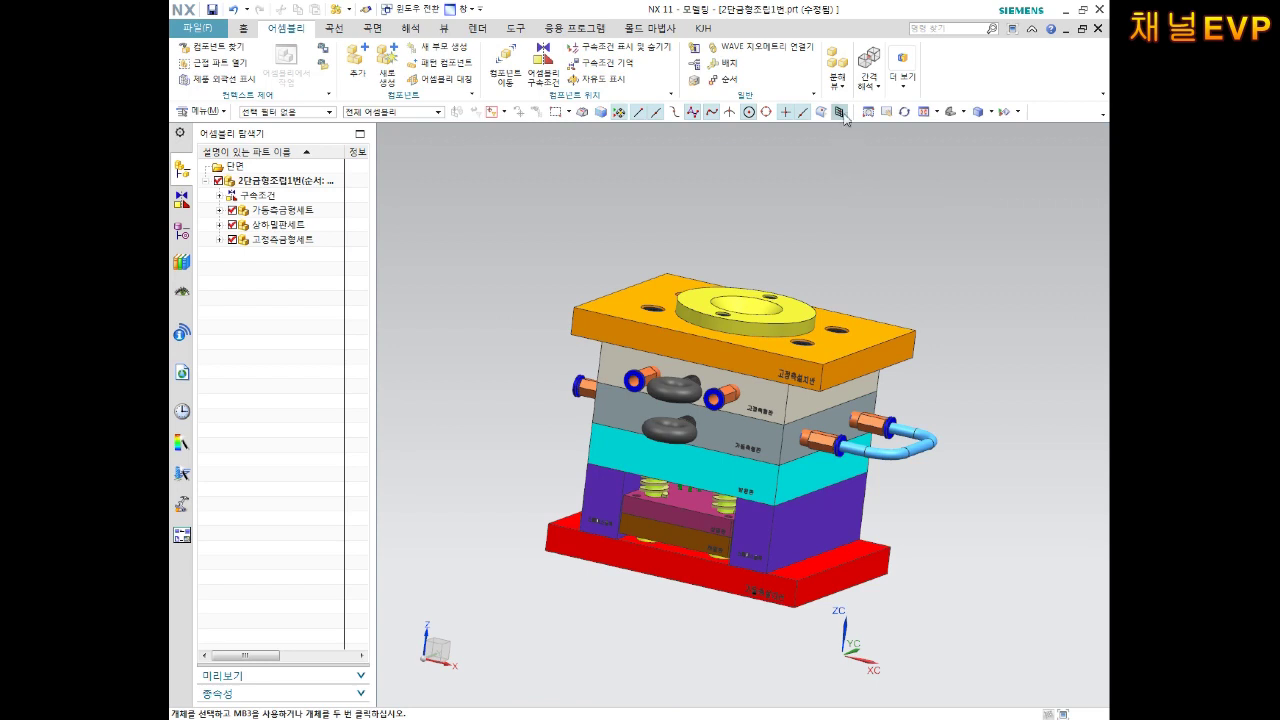
pyautogui.click(845, 88)
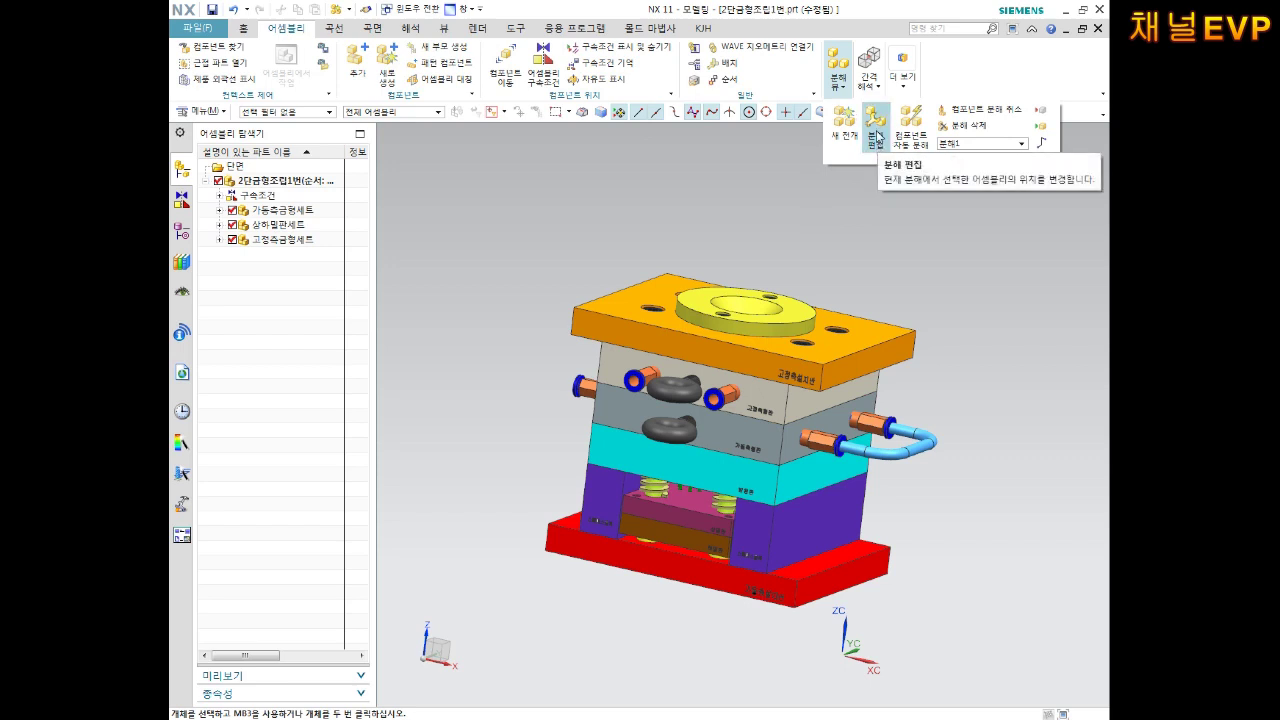
pyautogui.click(877, 128)
# Move the Edit Explosion dialog off the model and try its Select/Move Objects options
pyautogui.scroll(-3, 786, 220)
pyautogui.moveTo(794, 220); pyautogui.dragTo(775, 236, button='middle')
pyautogui.scroll(4, 775, 236)
pyautogui.moveTo(972, 136); pyautogui.dragTo(454, 152)
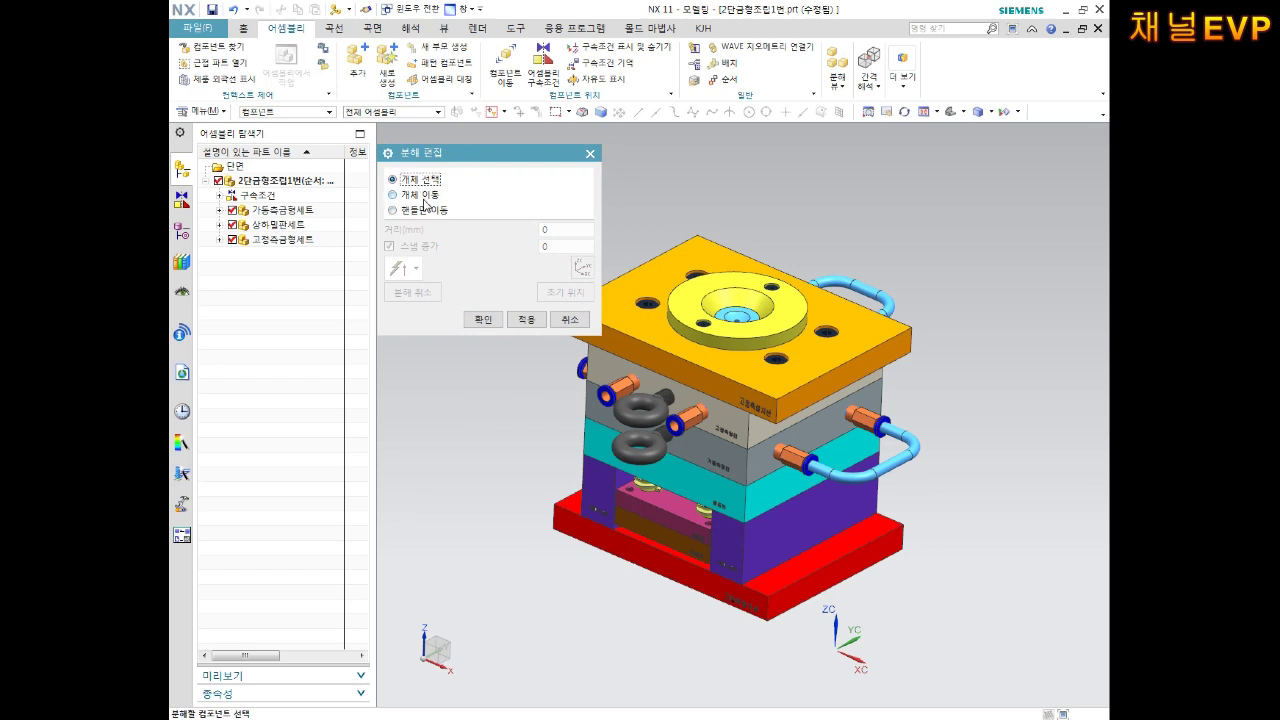
pyautogui.click(420, 195)
pyautogui.click(418, 179)
pyautogui.click(420, 195)
pyautogui.click(418, 179)
pyautogui.click(420, 195)
pyautogui.click(418, 179)
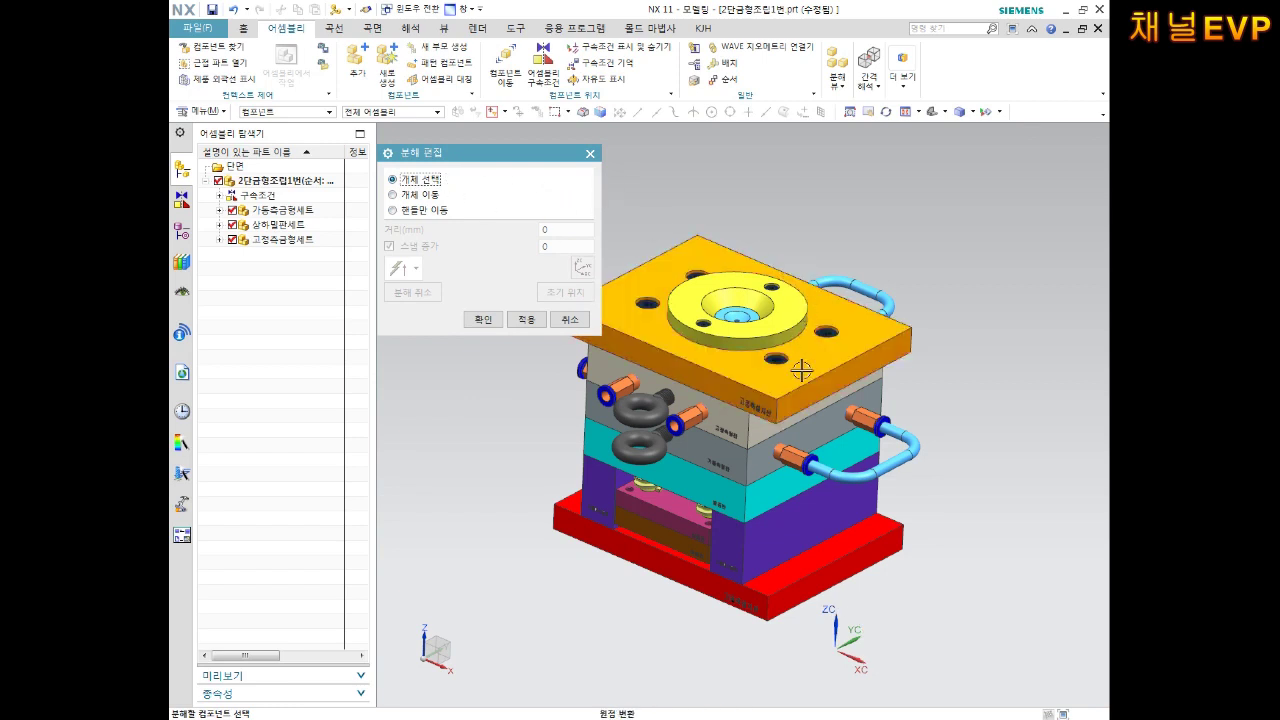
# Select both M10 eye bolts and switch to Move Objects
pyautogui.scroll(2, 829, 460)
pyautogui.scroll(2, 803, 450)
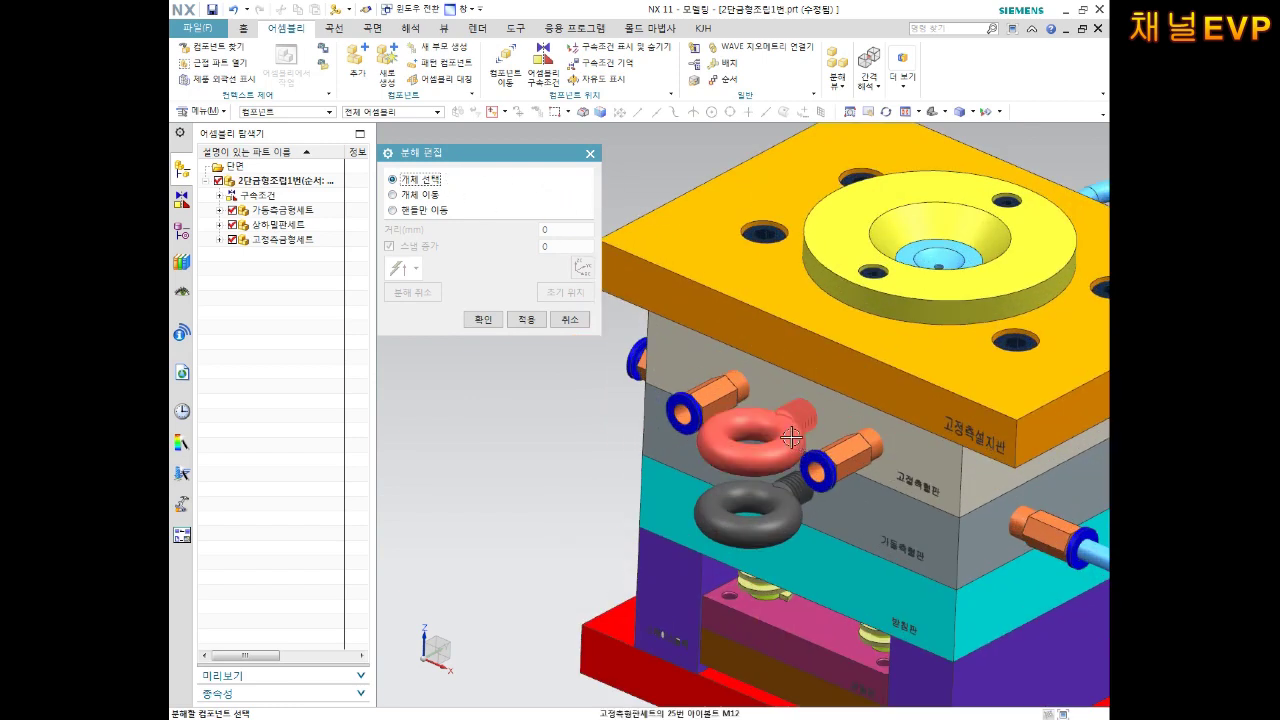
pyautogui.click(790, 437)
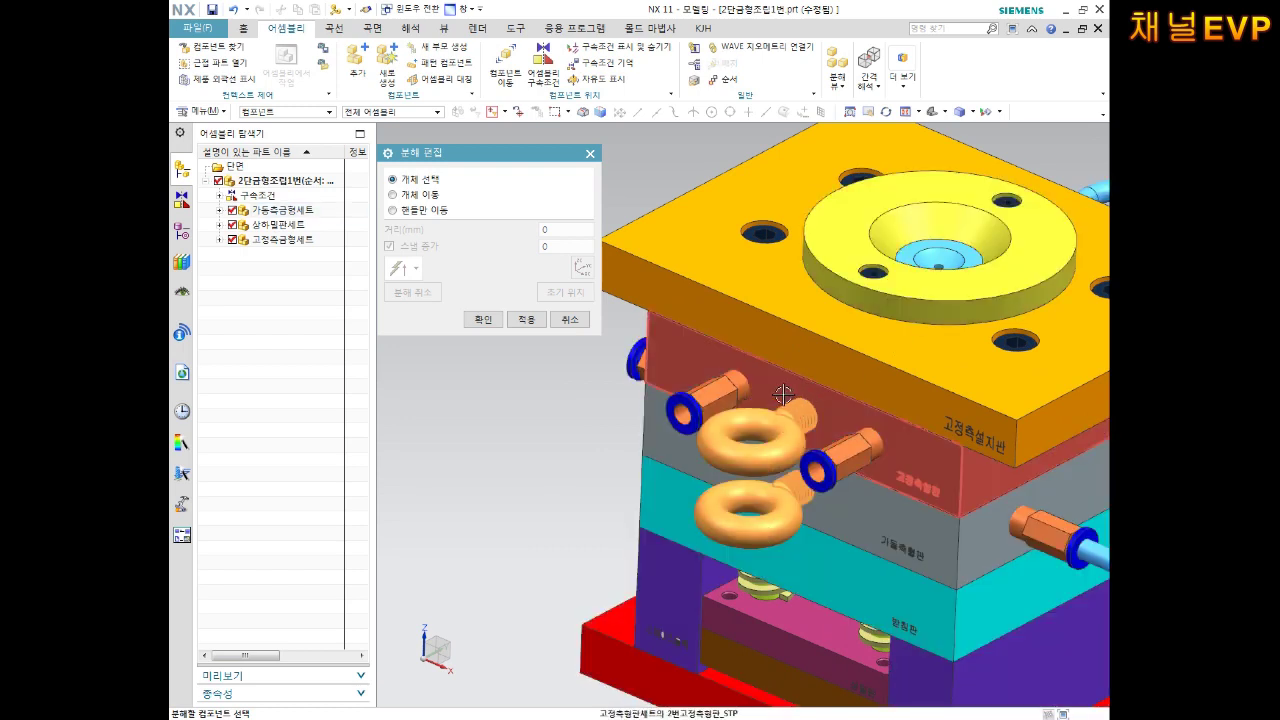
pyautogui.scroll(-2, 790, 400)
pyautogui.scroll(-2, 830, 470)
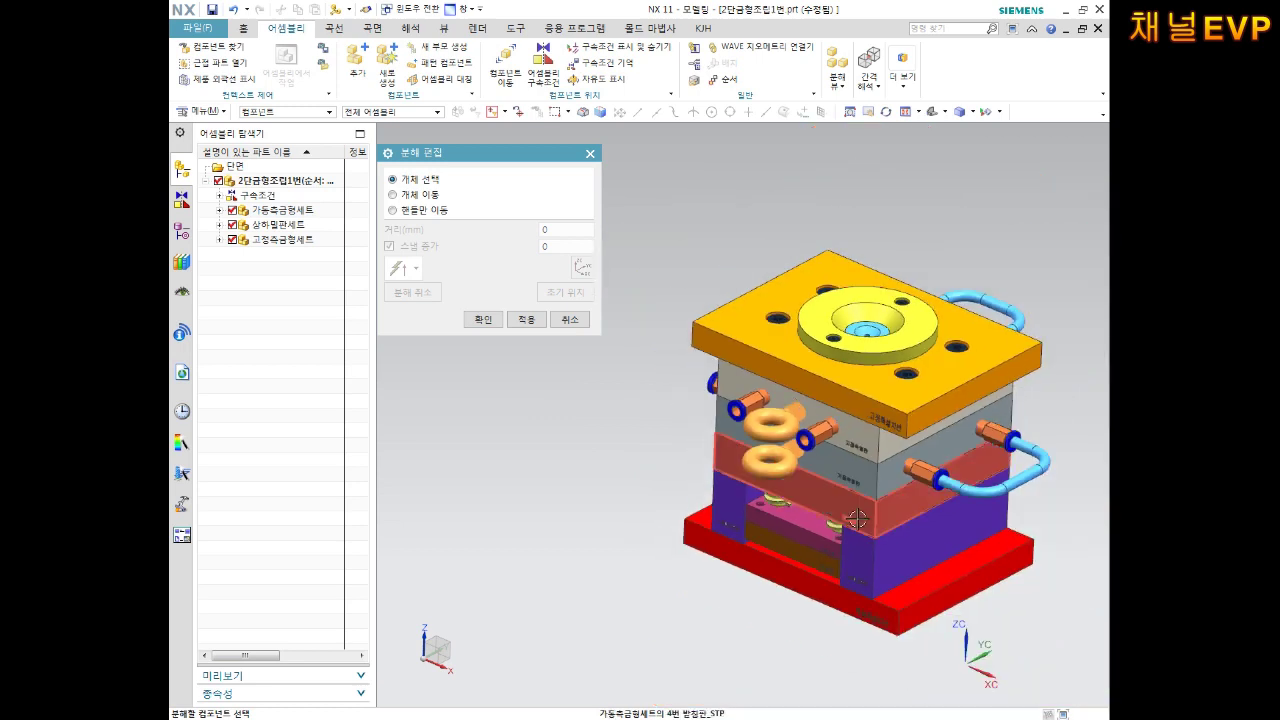
pyautogui.scroll(1, 857, 518)
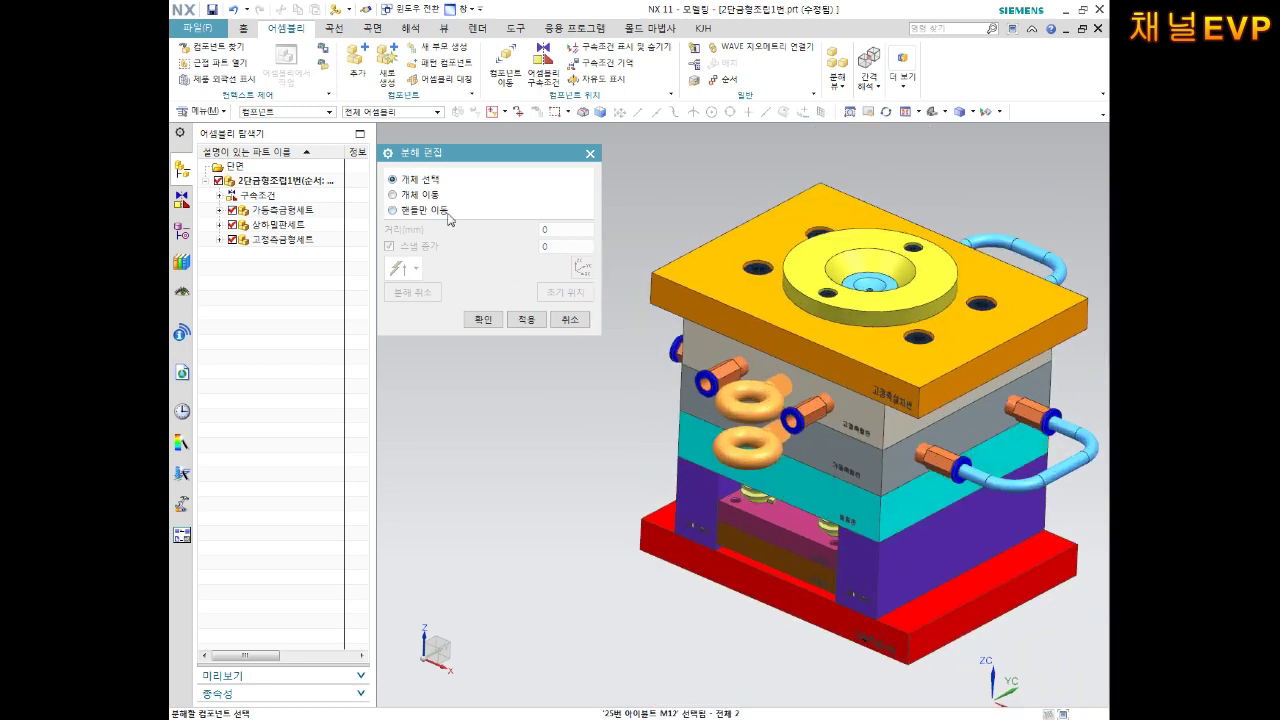
pyautogui.click(393, 195)
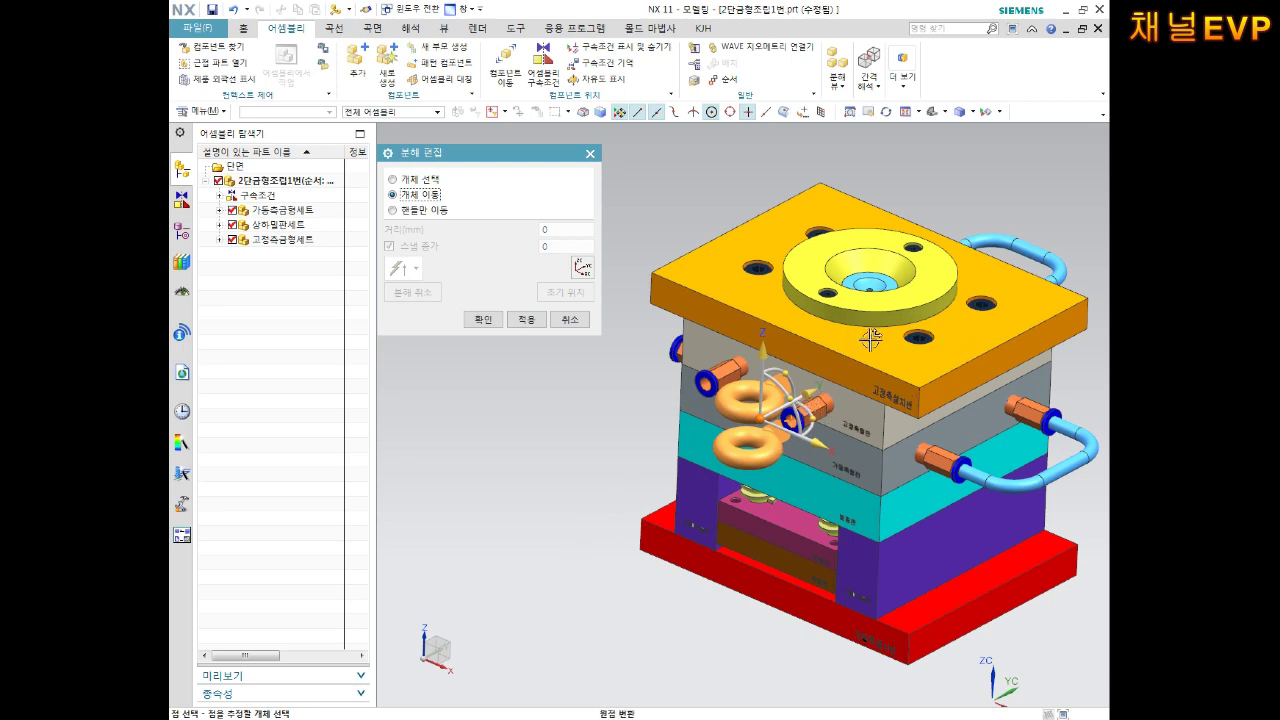
# Move the eye bolts along the Y axis by -100 mm twice
pyautogui.click(814, 391)
pyautogui.write('-100')
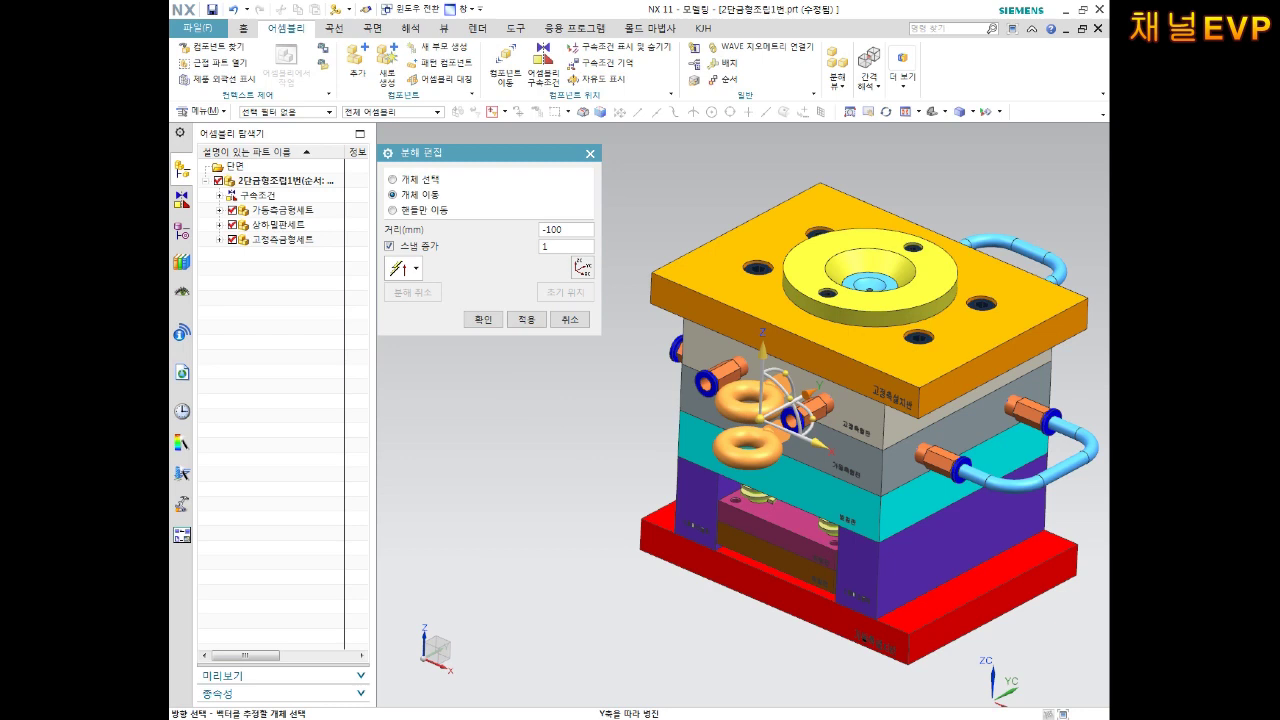
pyautogui.click(527, 320)
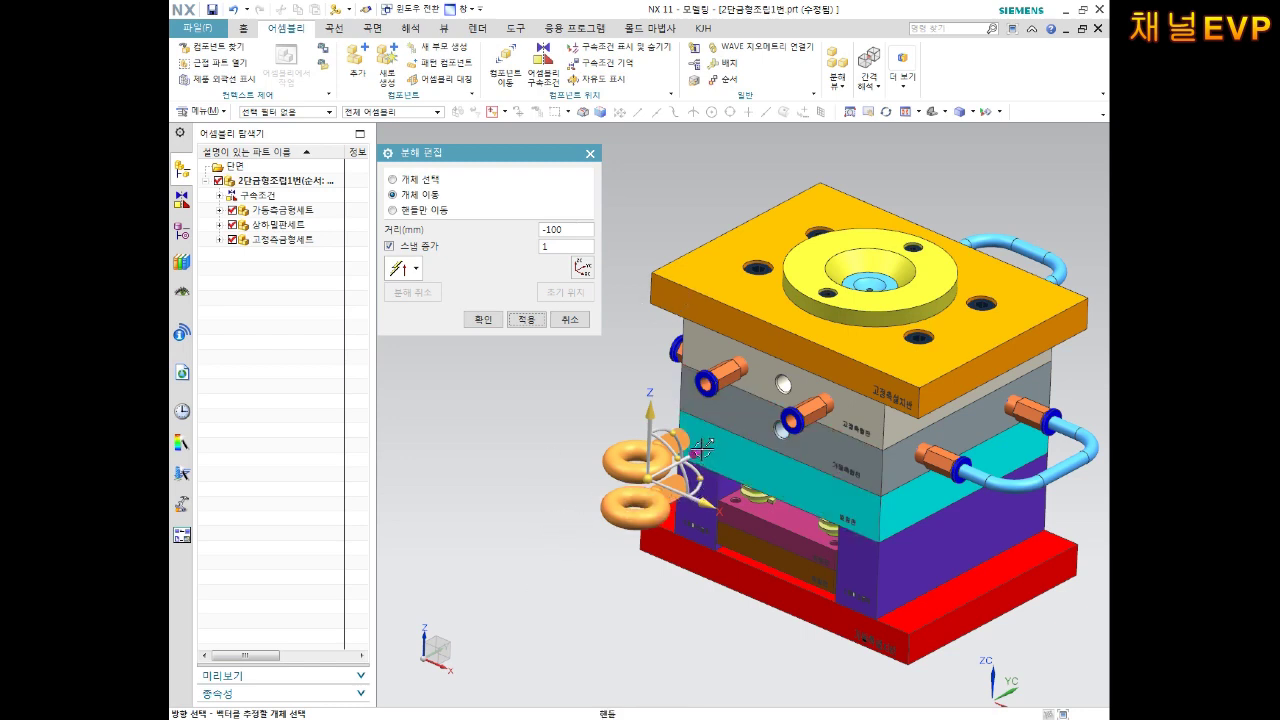
pyautogui.click(527, 319)
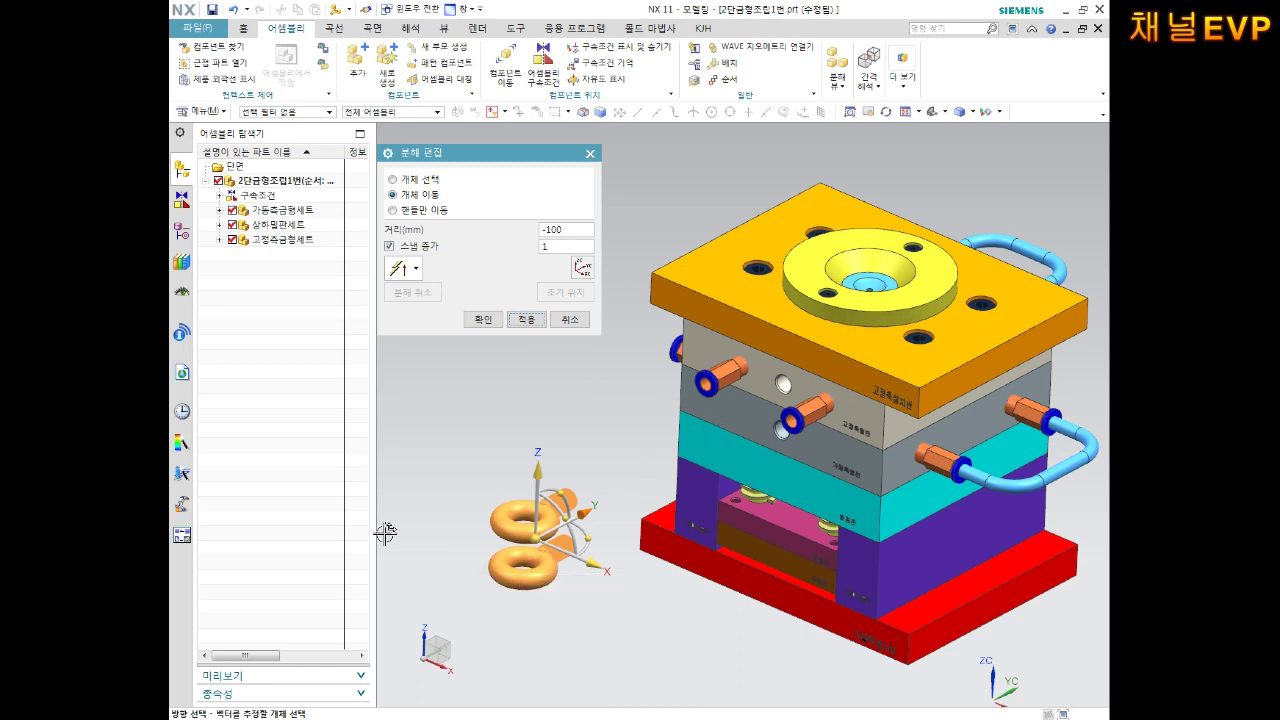
pyautogui.scroll(-1, 628, 582)
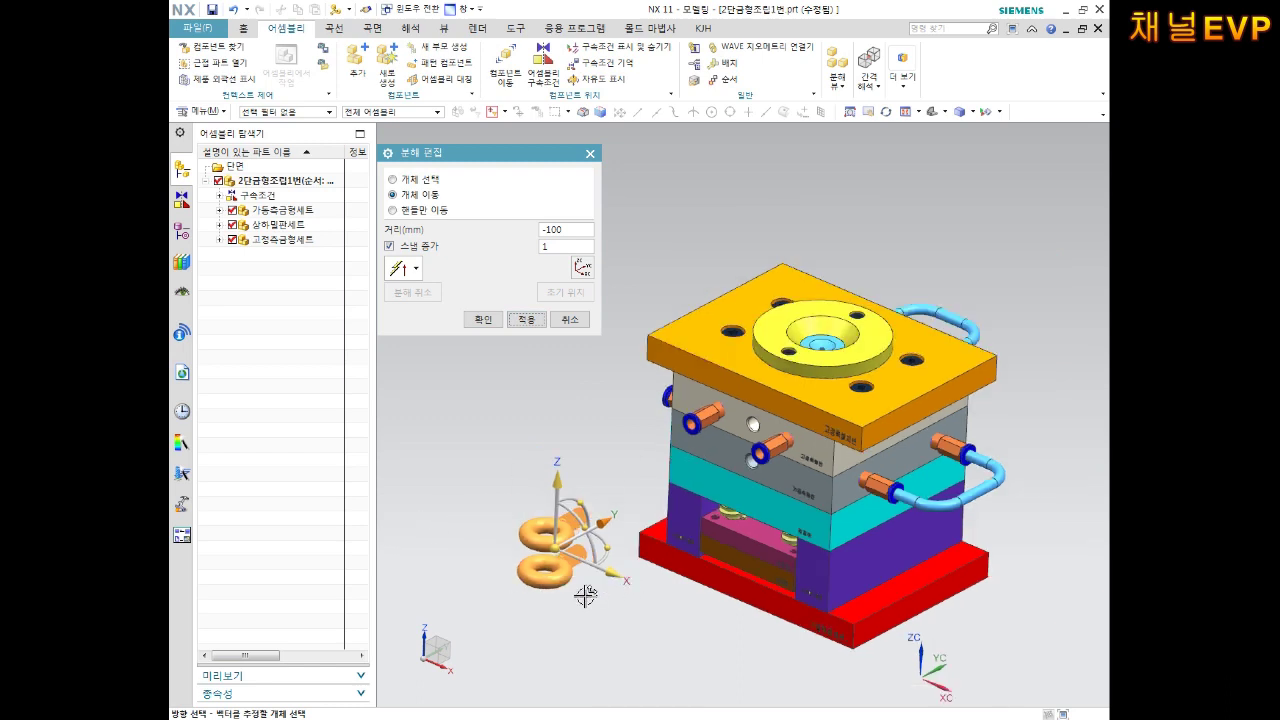
pyautogui.scroll(1, 586, 596)
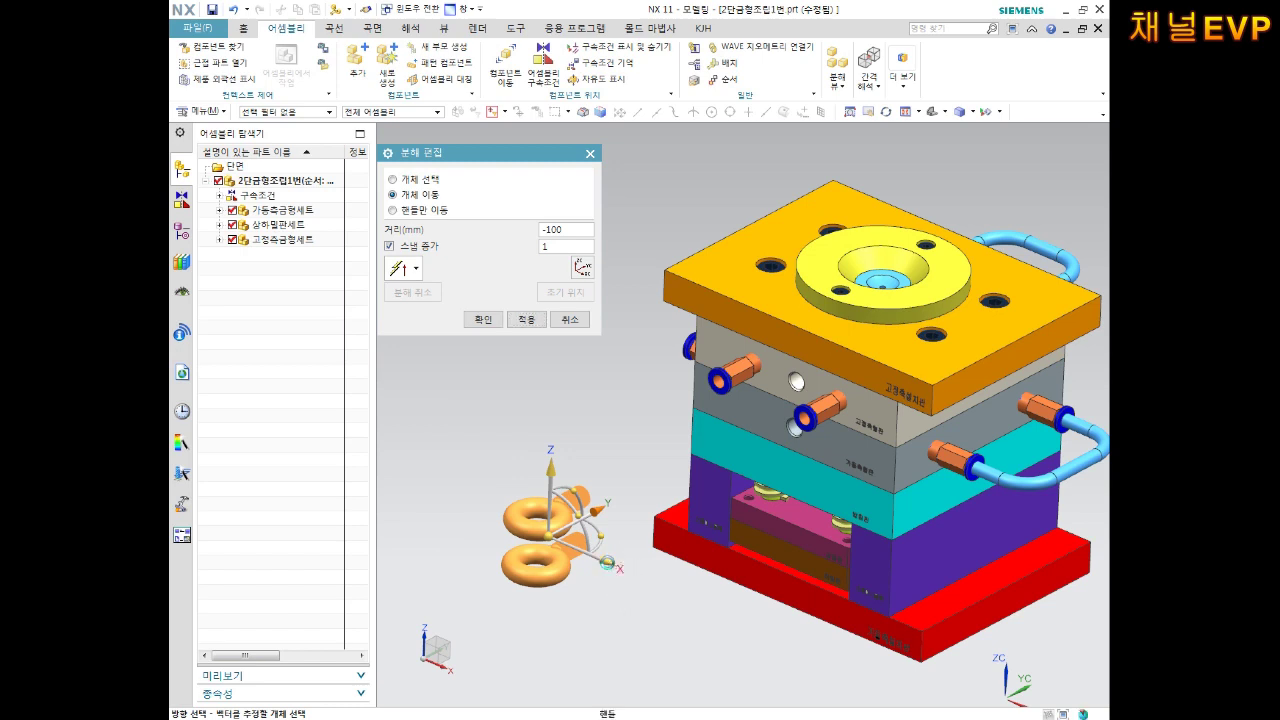
# Apply a further -100 mm X move to the eye bolts, then return to Select Objects
pyautogui.click(608, 563)
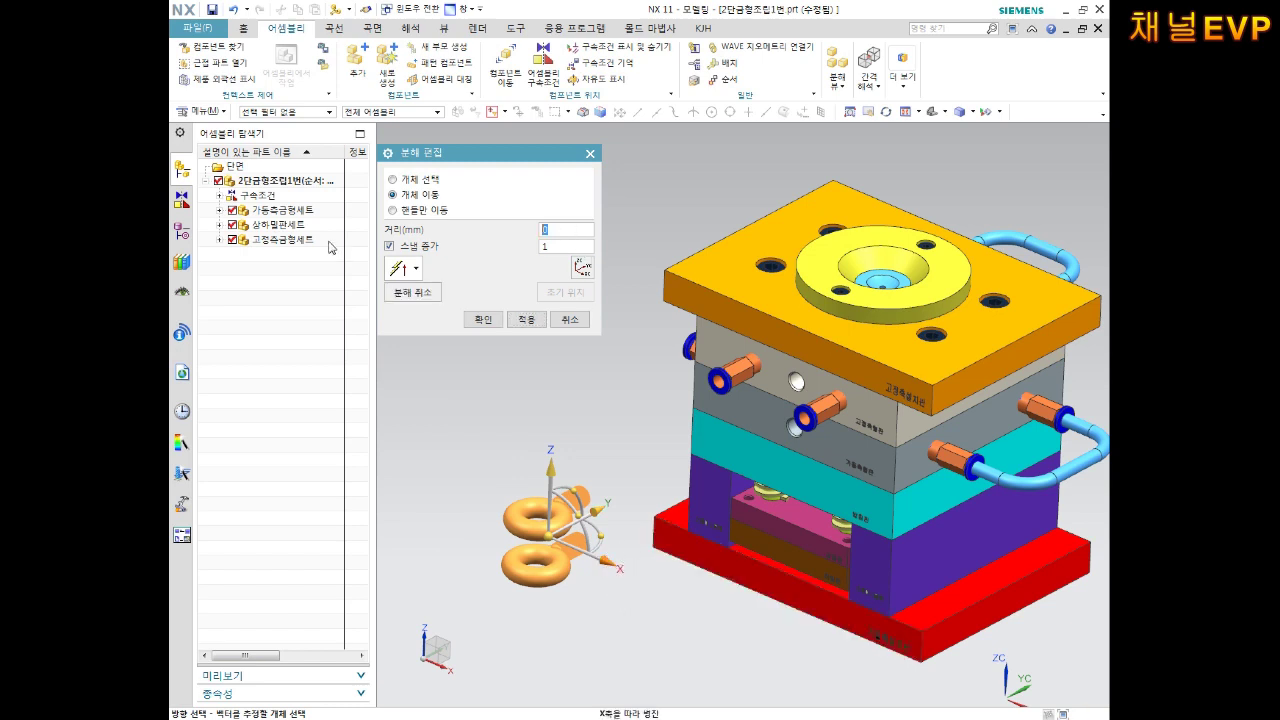
pyautogui.press('Return')
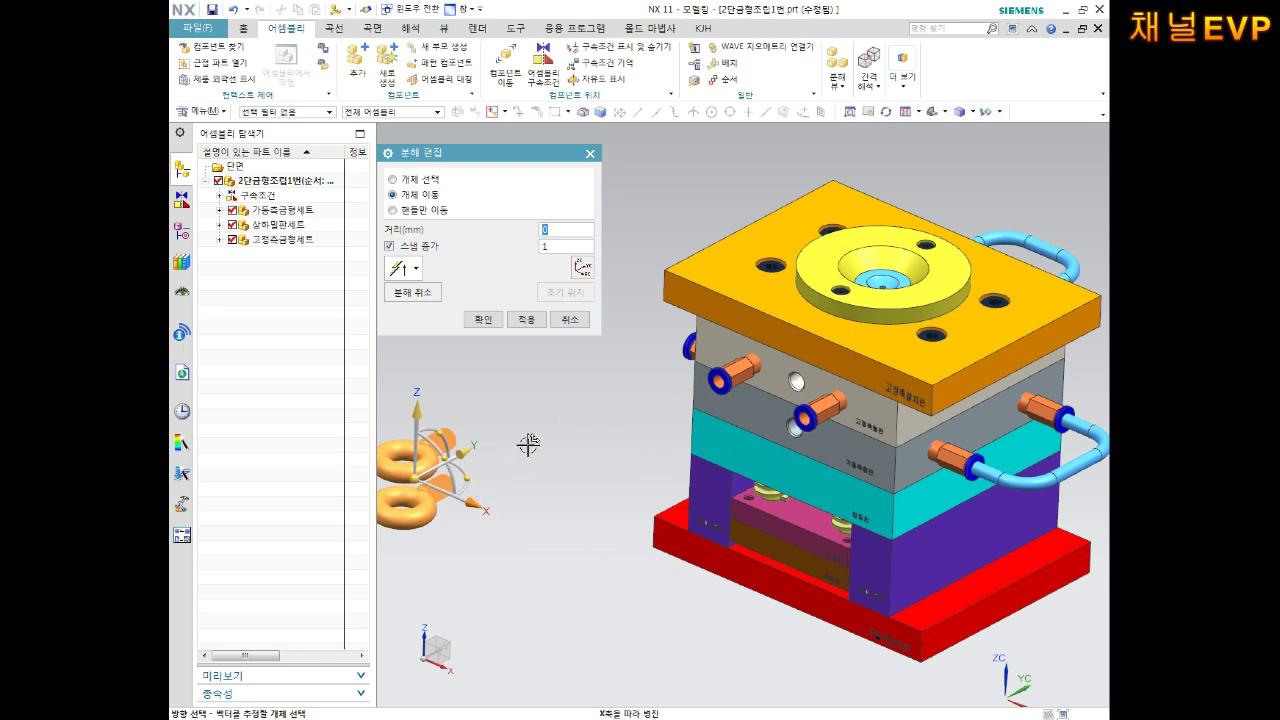
pyautogui.click(531, 320)
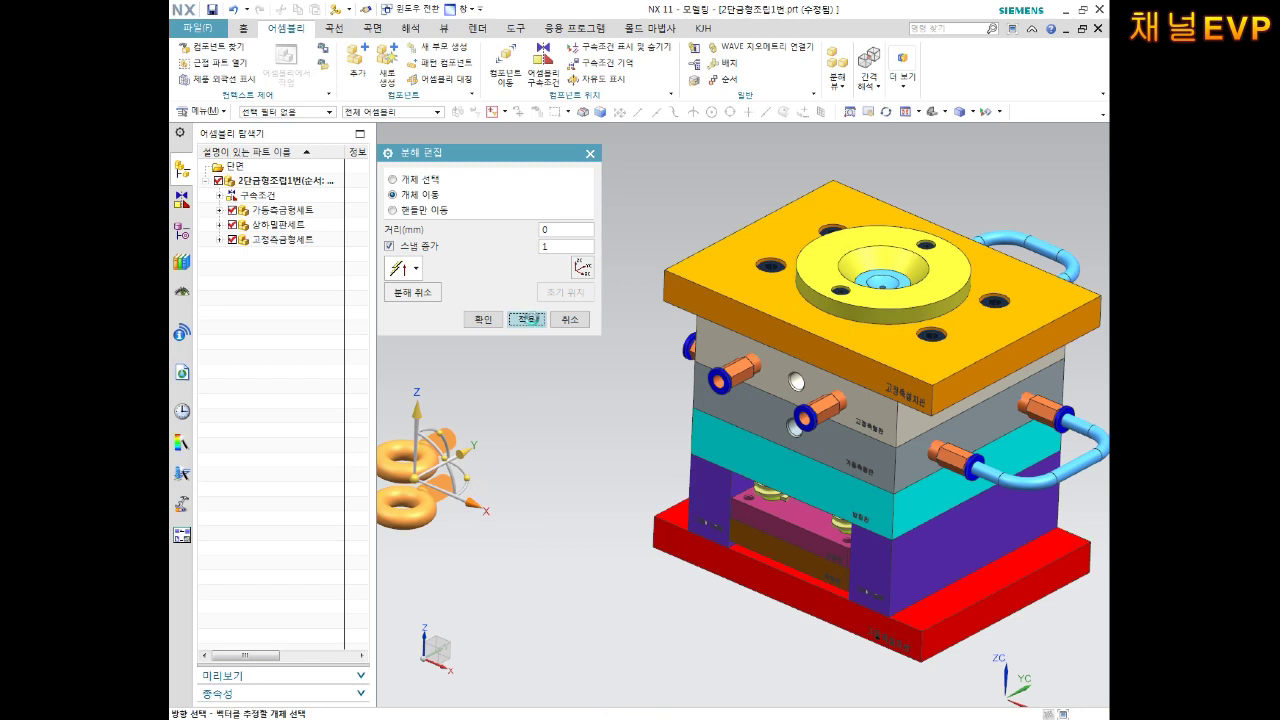
pyautogui.click(426, 181)
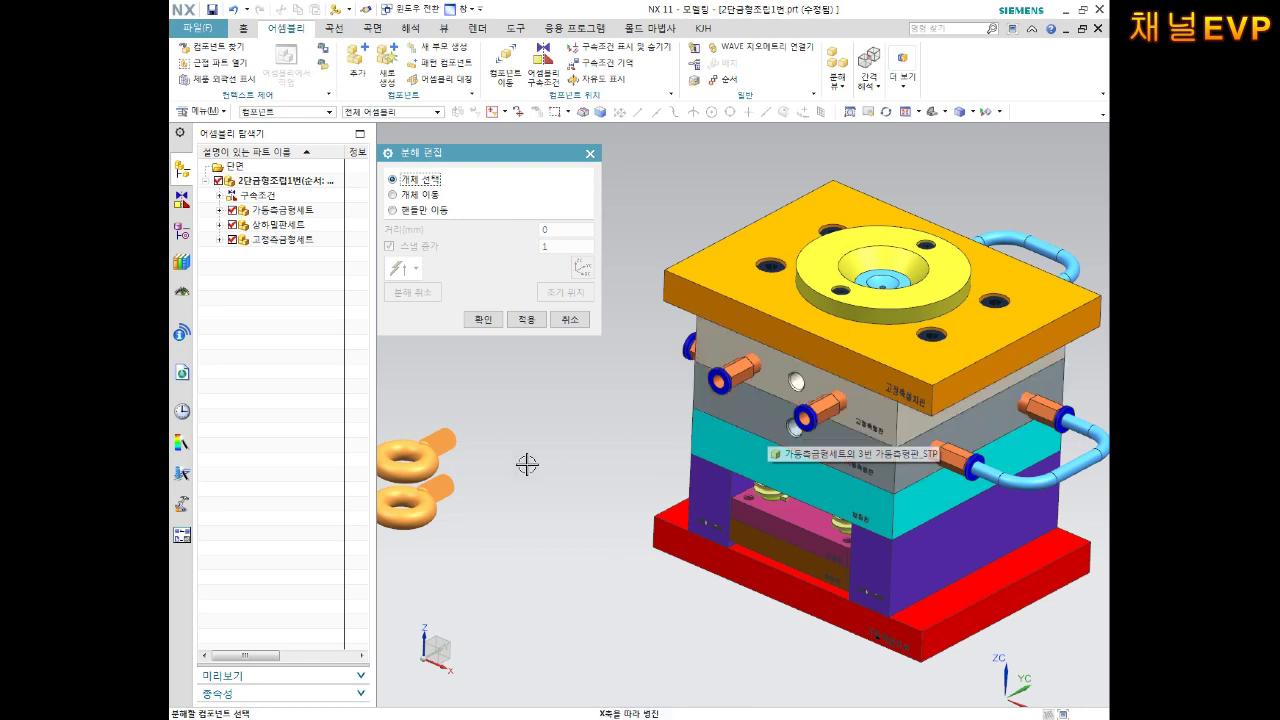
# Deselect both eye bolts and fit the whole mold assembly in view
pyautogui.keyDown('shift'); pyautogui.moveTo(494, 507); pyautogui.dragTo(654, 471, button='middle'); pyautogui.keyUp('shift')
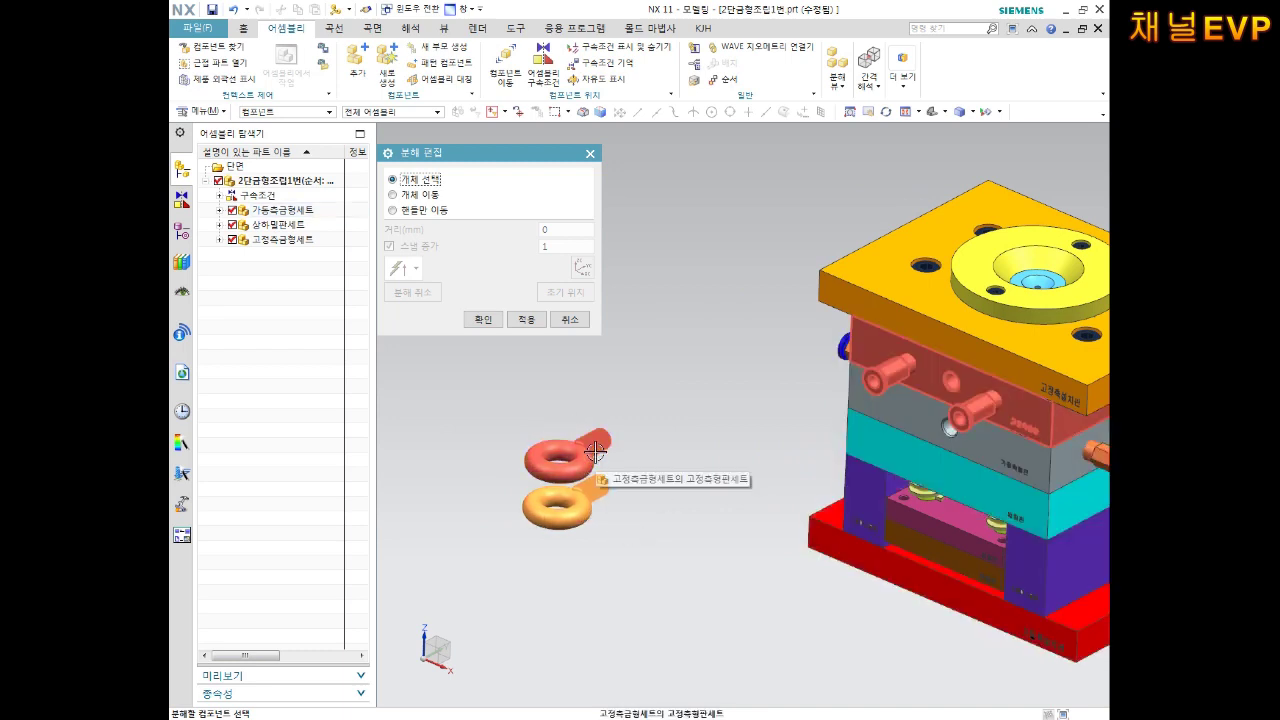
pyautogui.click(608, 453)
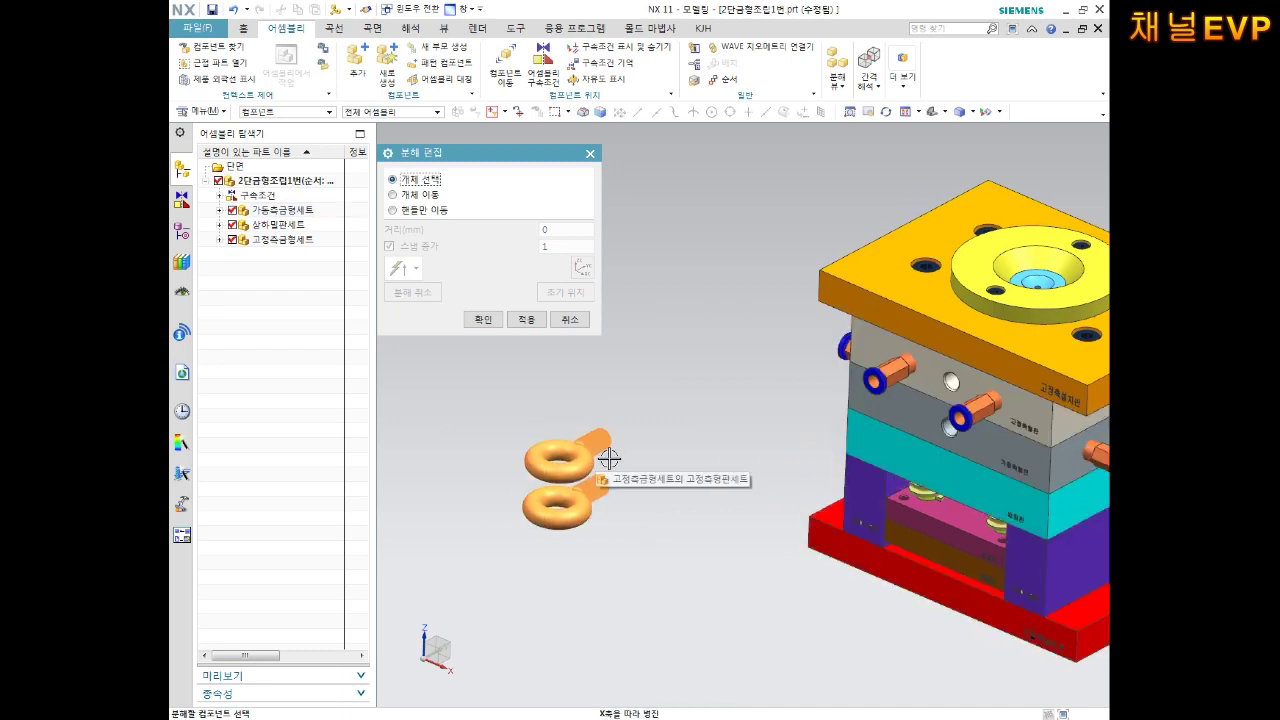
pyautogui.keyDown('shift'); pyautogui.click(608, 452); pyautogui.keyUp('shift')
pyautogui.keyDown('shift'); pyautogui.click(612, 498); pyautogui.keyUp('shift')
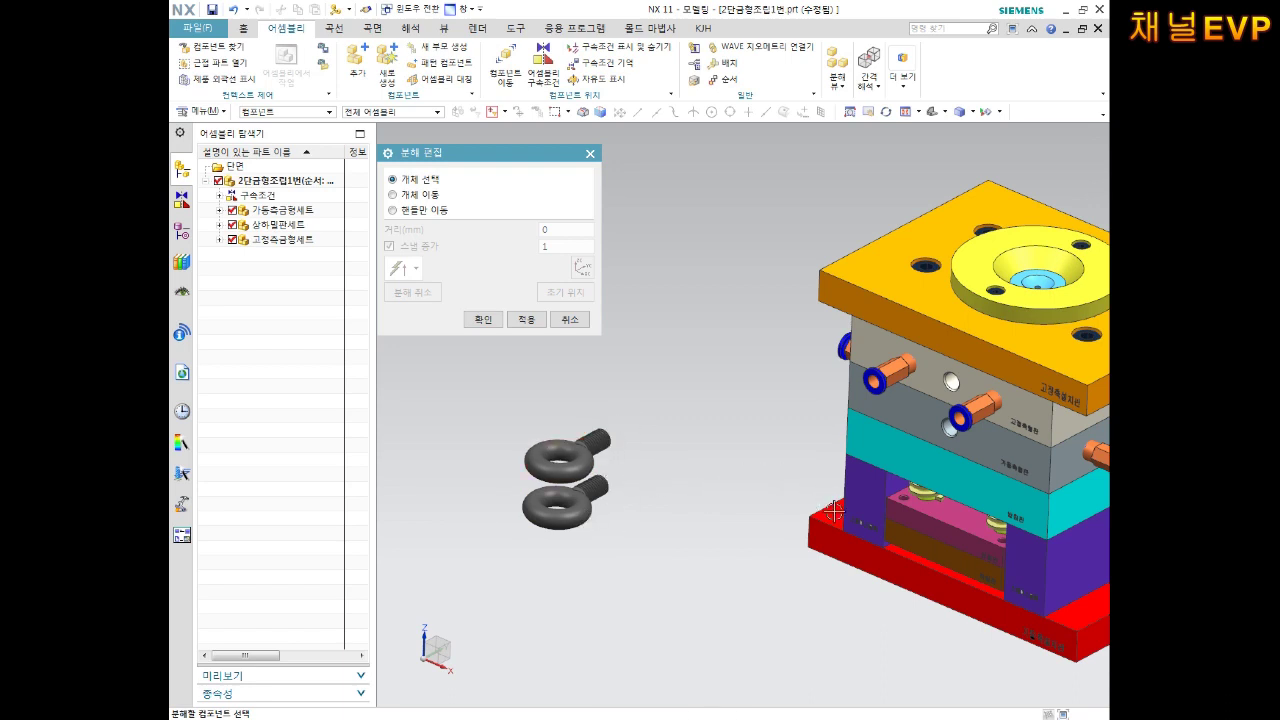
pyautogui.hotkey('ctrl', 'f')
# Select the two water nipple fittings and switch to Move Objects
pyautogui.click(709, 383)
pyautogui.click(790, 415)
pyautogui.scroll(-1, 740, 470)
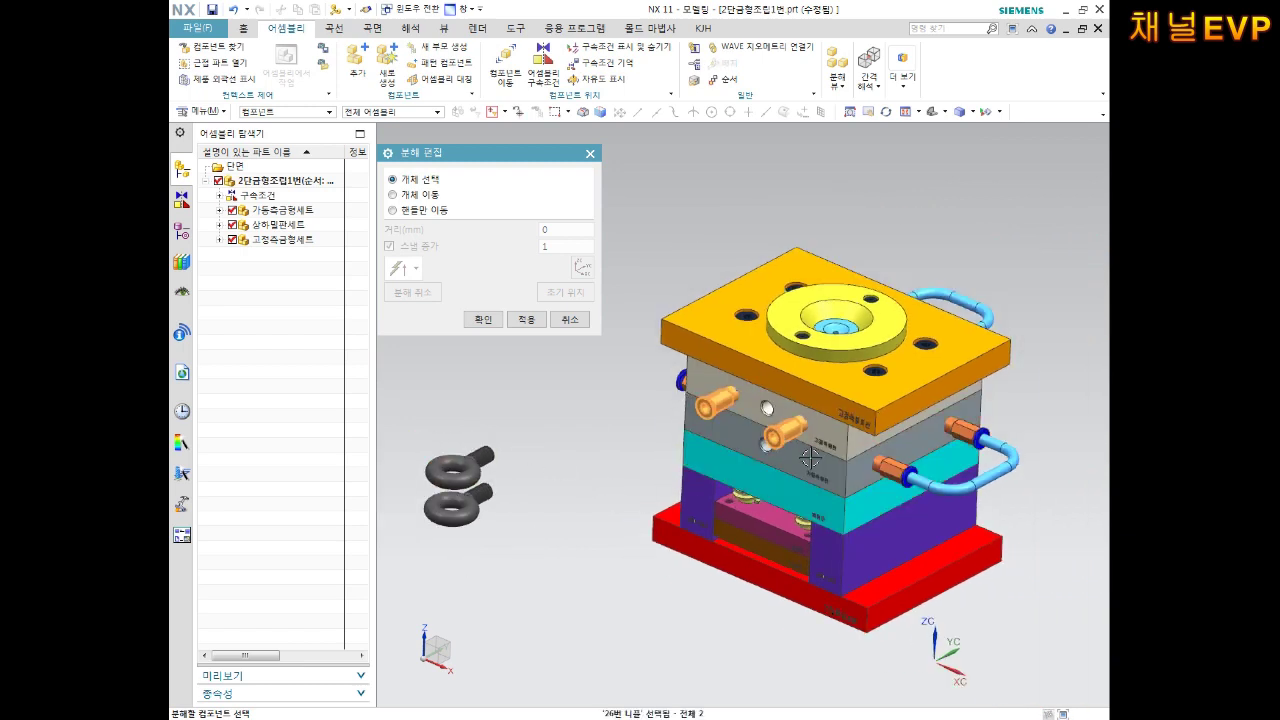
pyautogui.scroll(1, 809, 400)
pyautogui.scroll(1, 809, 400)
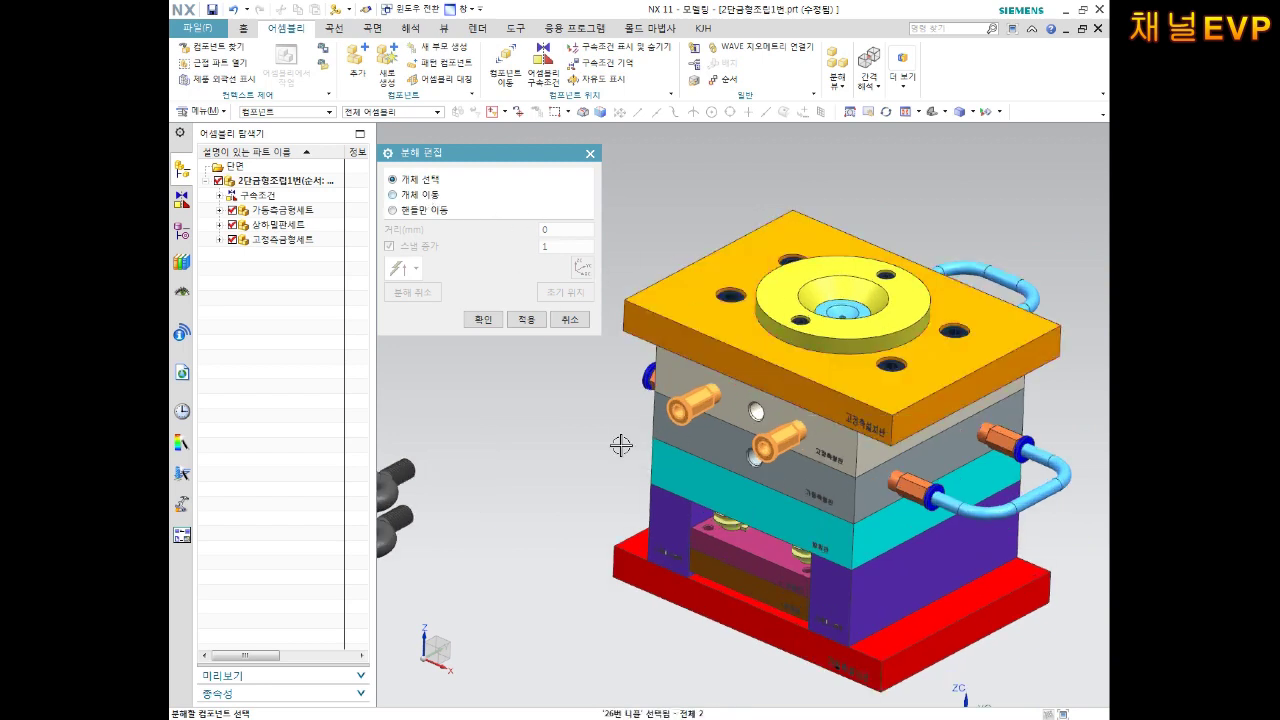
pyautogui.click(421, 196)
pyautogui.write('-200')
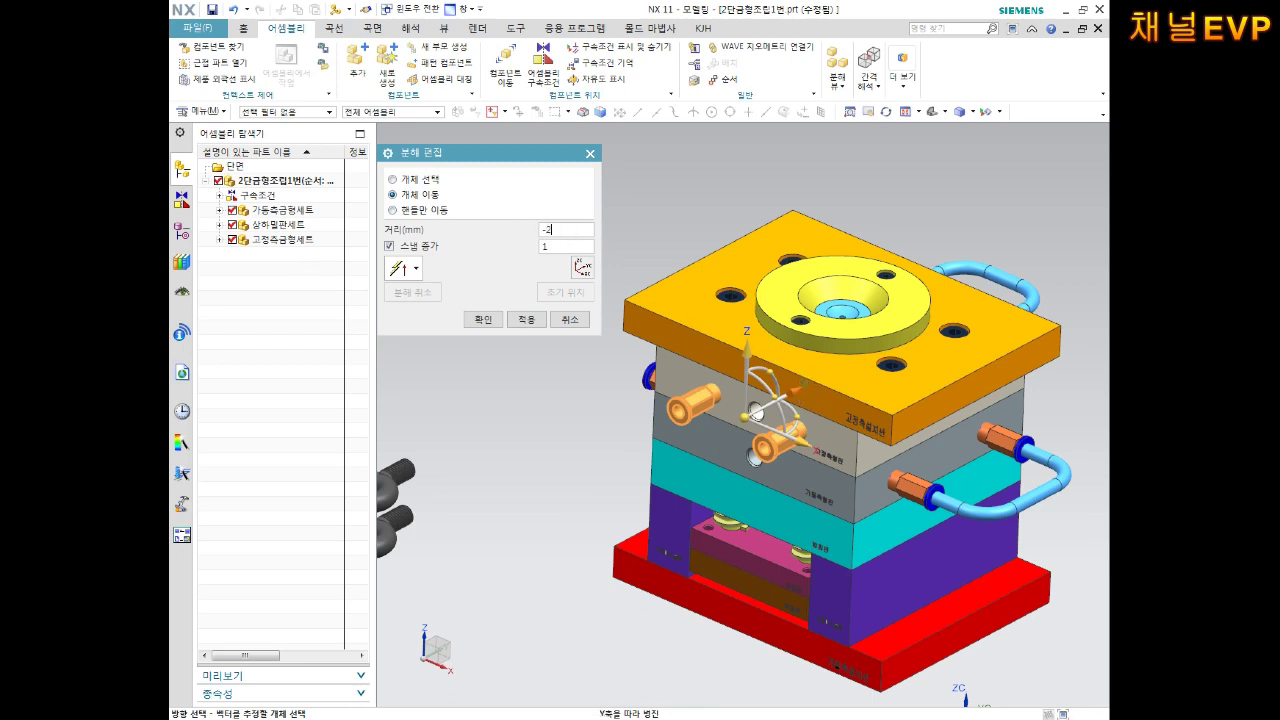
# Move the two water nipples 200 mm along Y, then two 200 mm steps along X
pyautogui.click(526, 320)
pyautogui.scroll(-2, 606, 457)
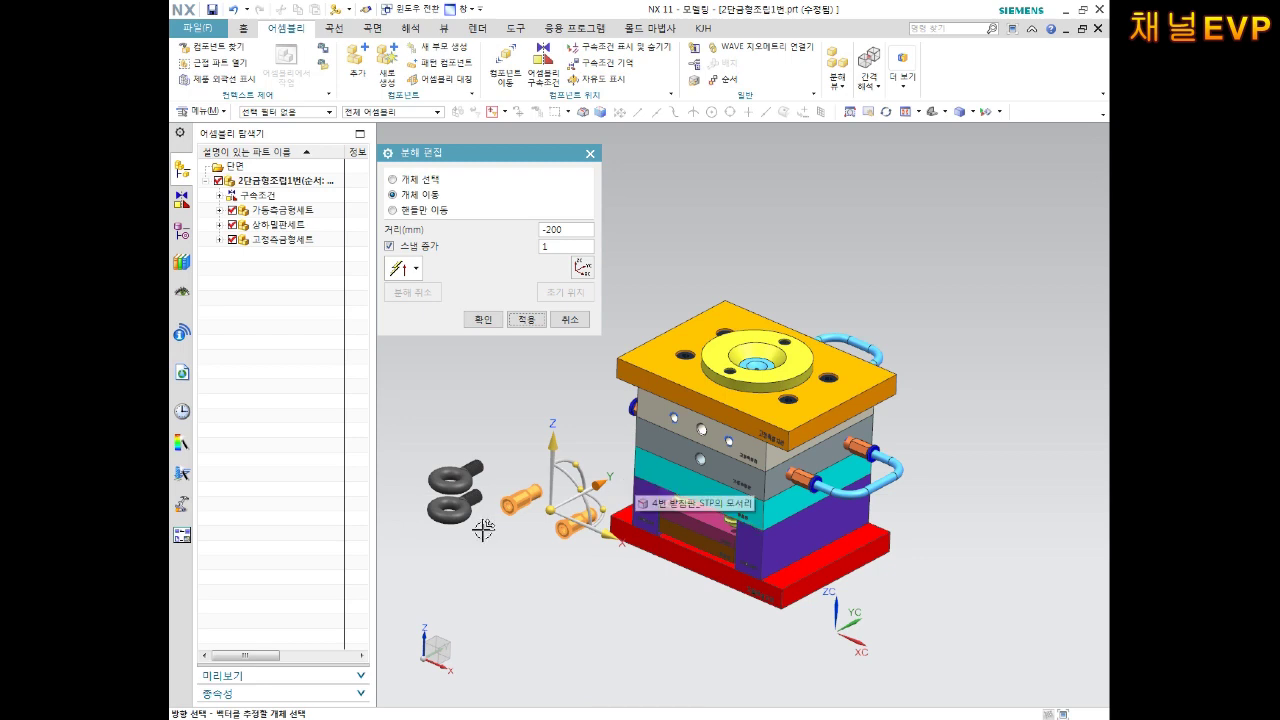
pyautogui.scroll(2, 610, 548)
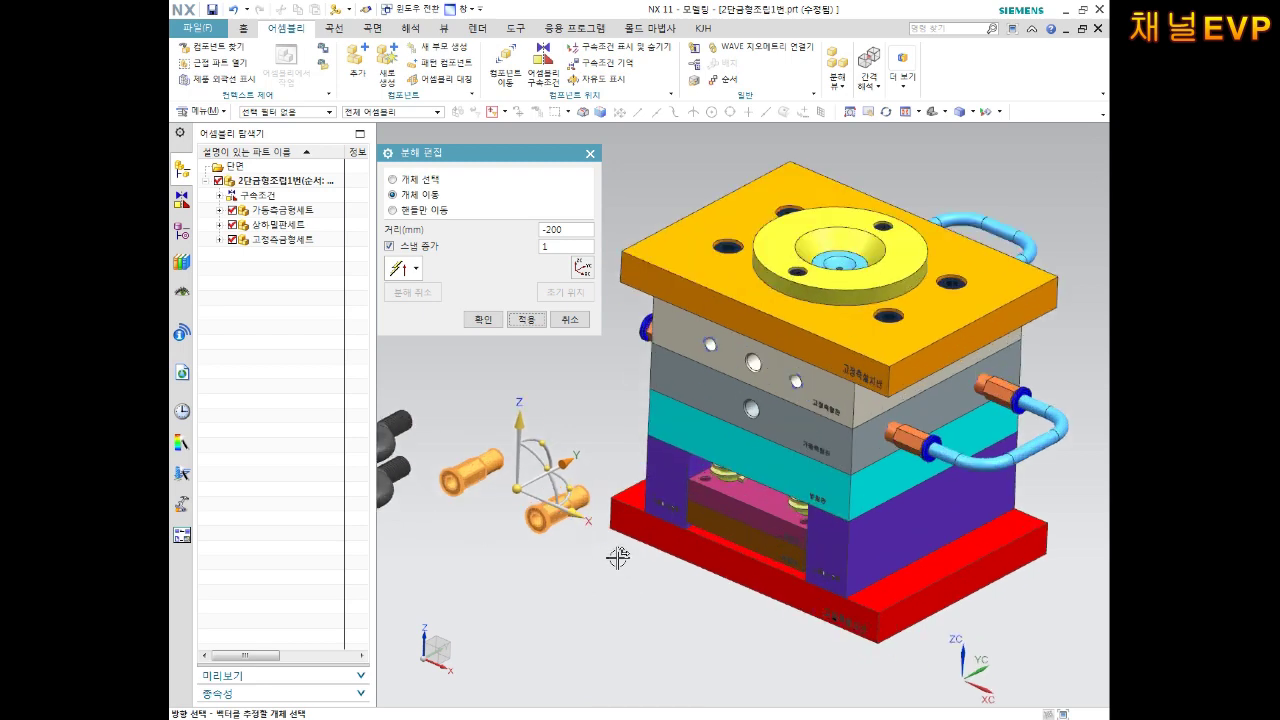
pyautogui.click(585, 522)
pyautogui.write('200')
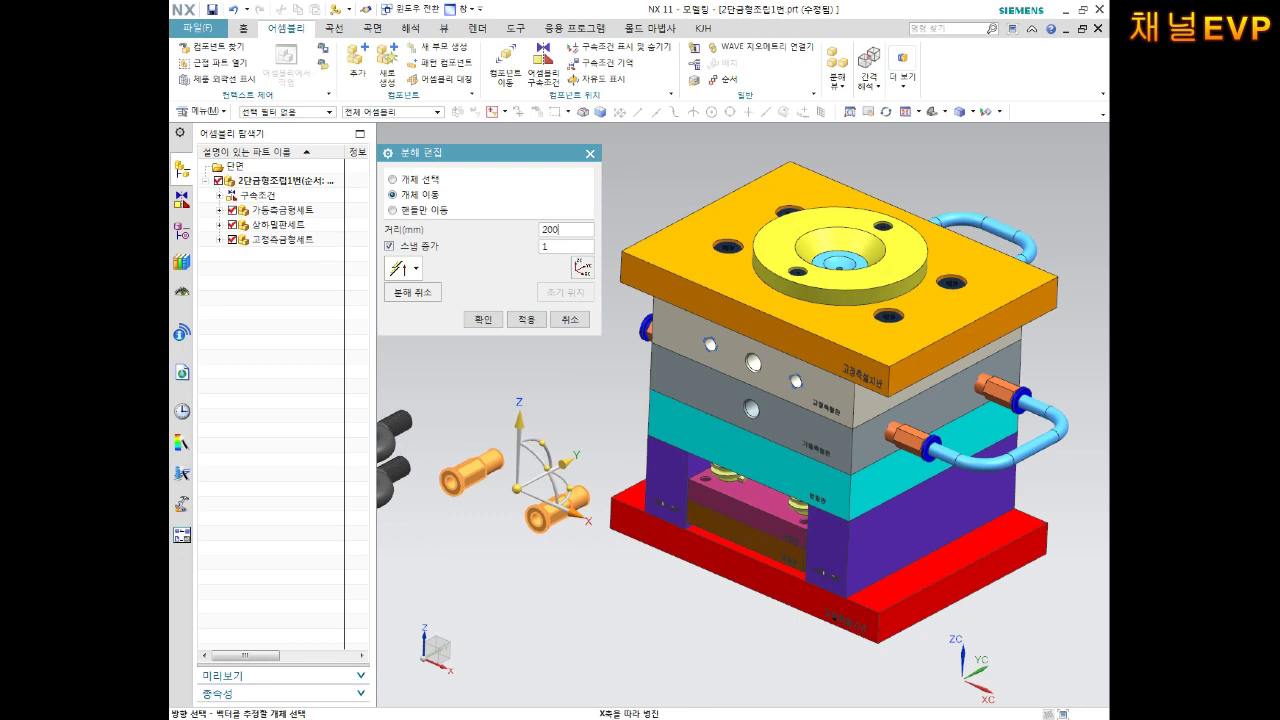
pyautogui.click(524, 320)
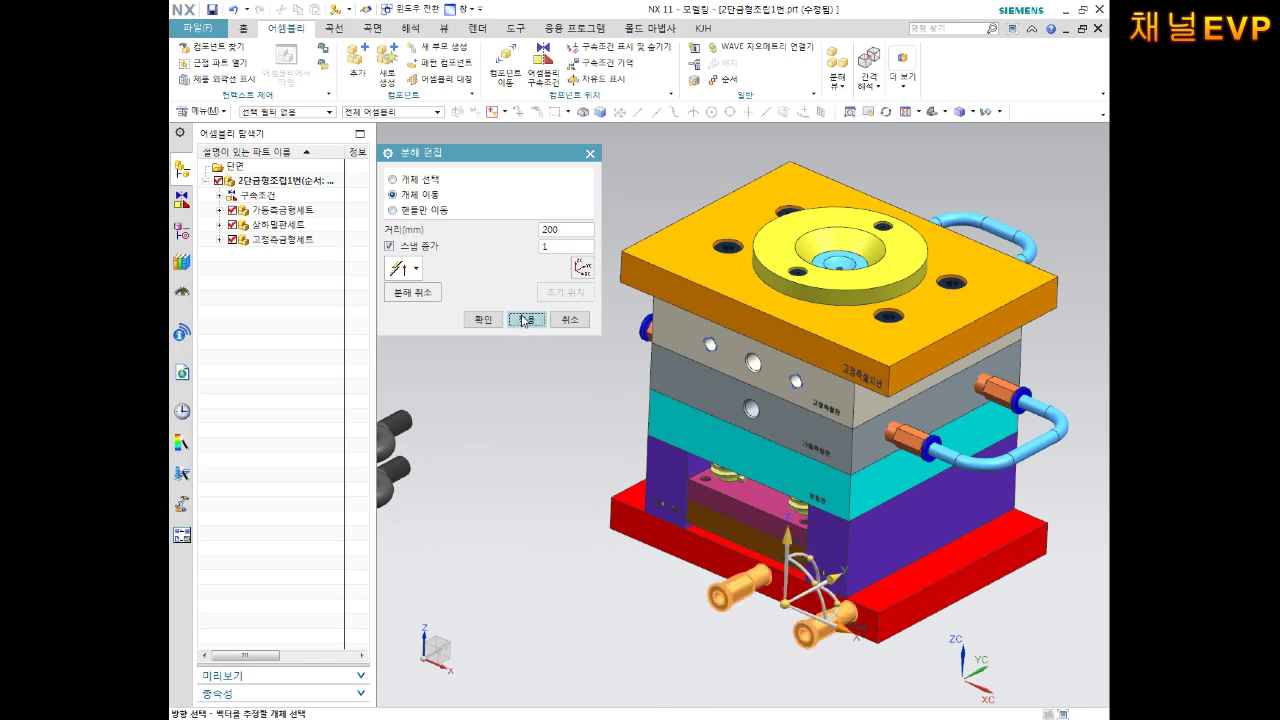
pyautogui.scroll(-1, 575, 362)
pyautogui.keyDown('shift'); pyautogui.moveTo(774, 470); pyautogui.dragTo(828, 486, button='middle'); pyautogui.keyUp('shift')
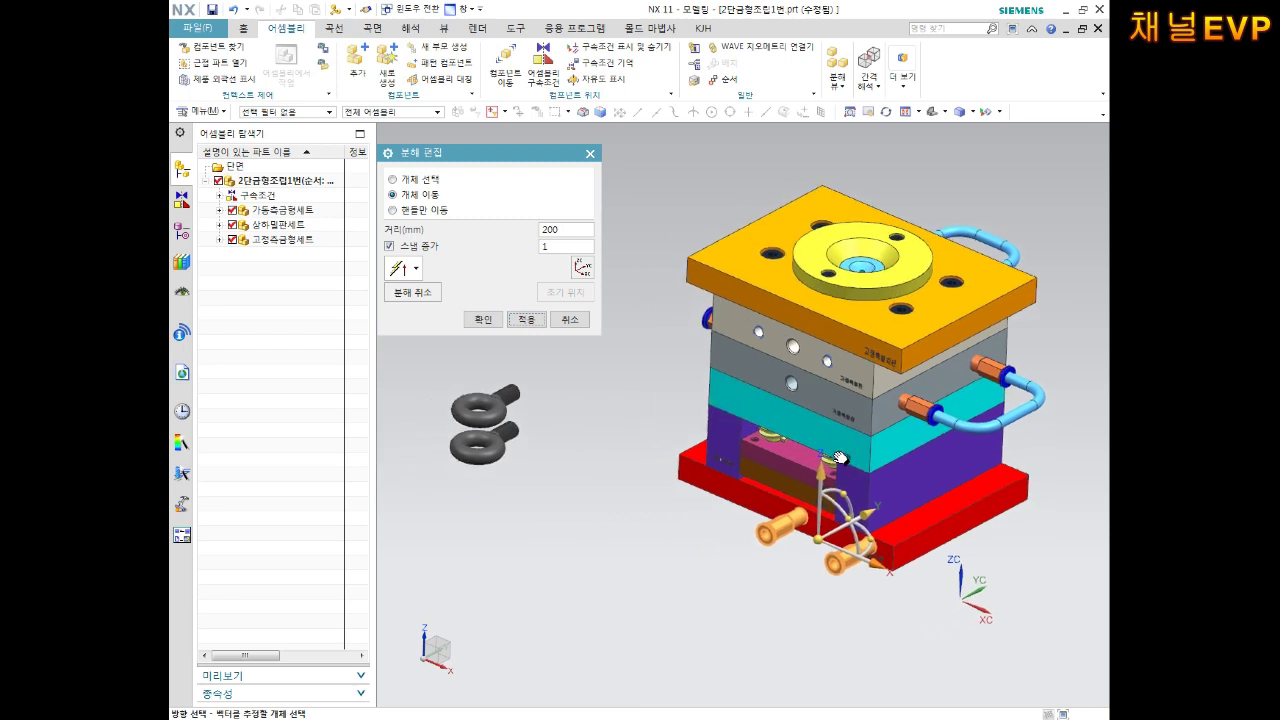
pyautogui.click(527, 320)
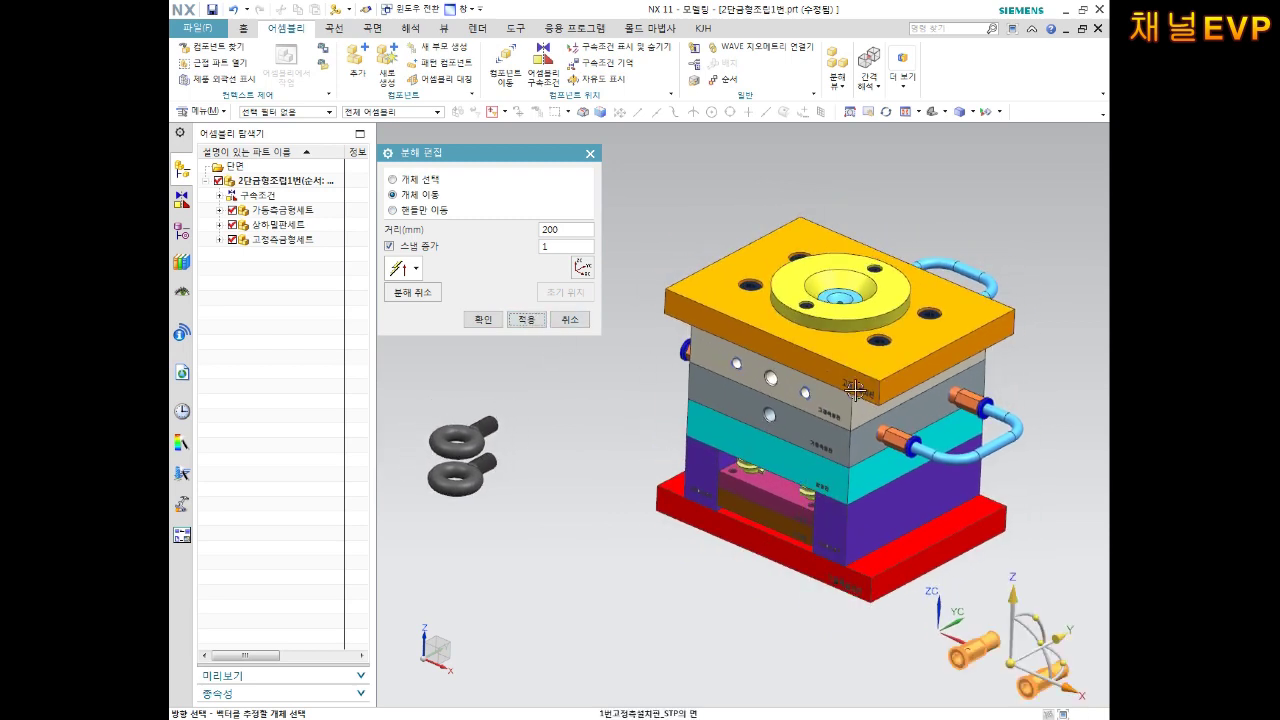
pyautogui.keyDown('shift'); pyautogui.moveTo(896, 472); pyautogui.dragTo(781, 470, button='middle'); pyautogui.keyUp('shift')
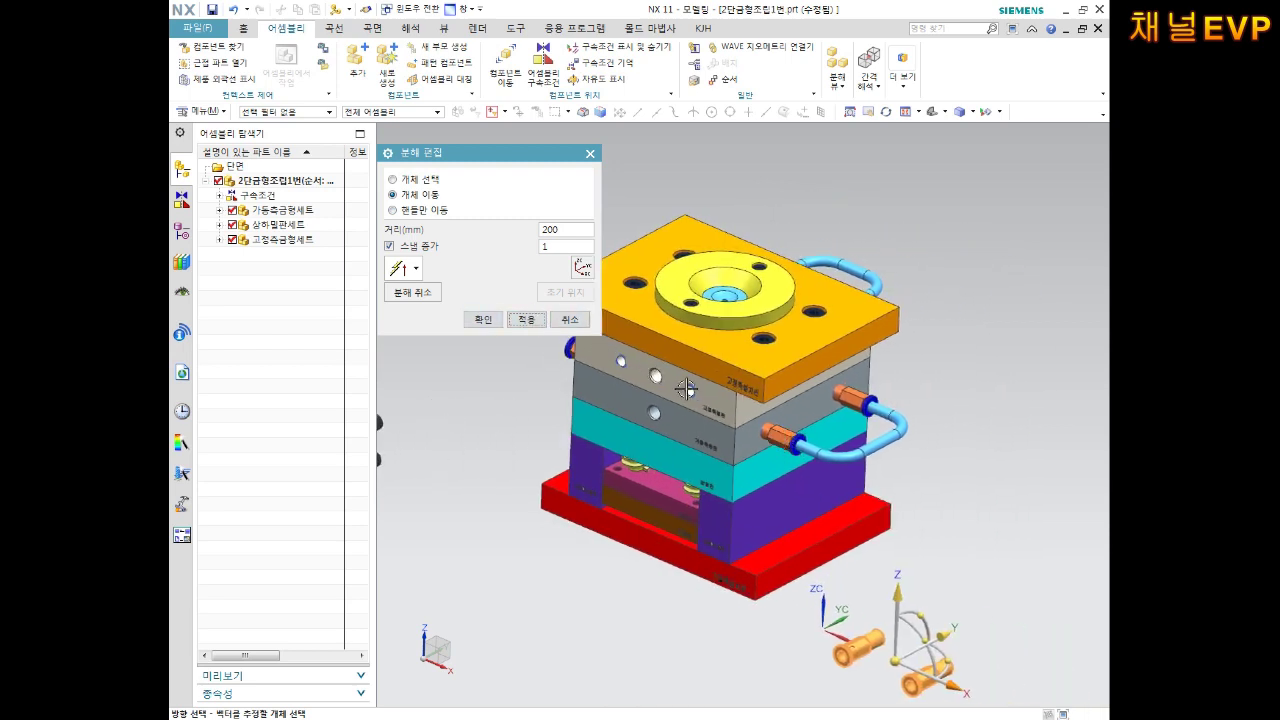
pyautogui.keyDown('shift'); pyautogui.moveTo(672, 511); pyautogui.dragTo(698, 429, button='middle'); pyautogui.keyUp('shift')
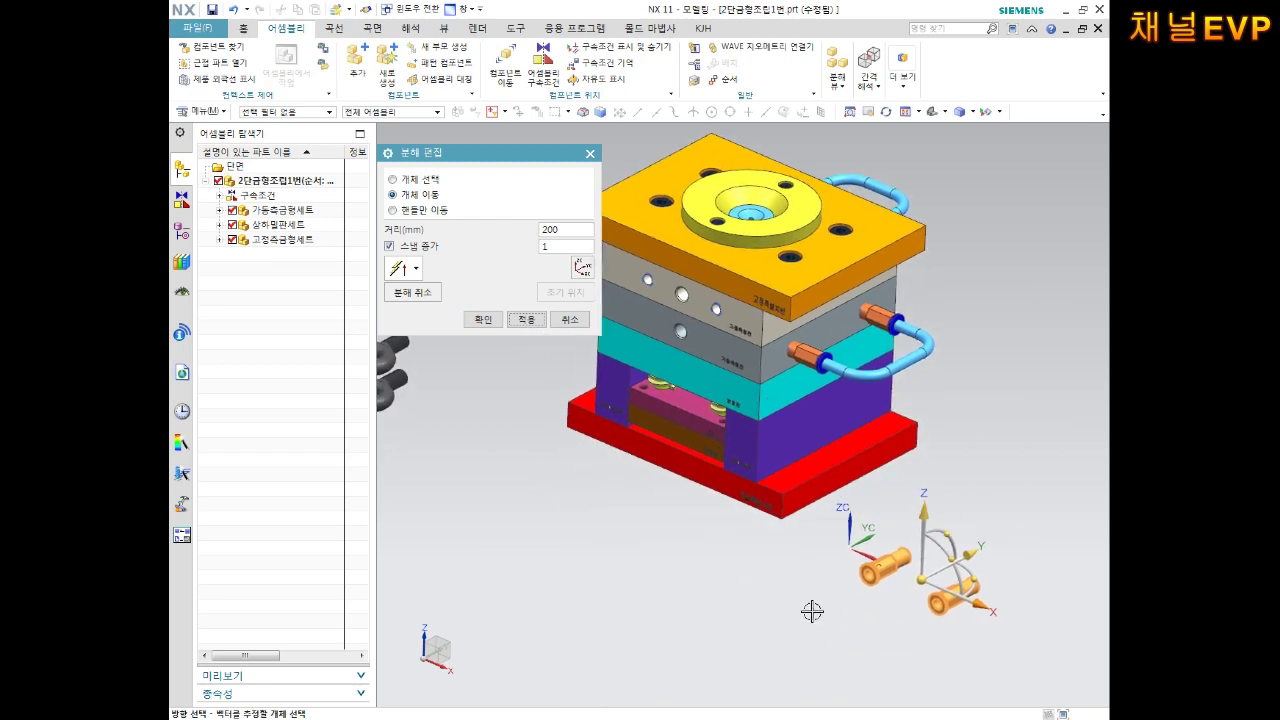
pyautogui.click(422, 184)
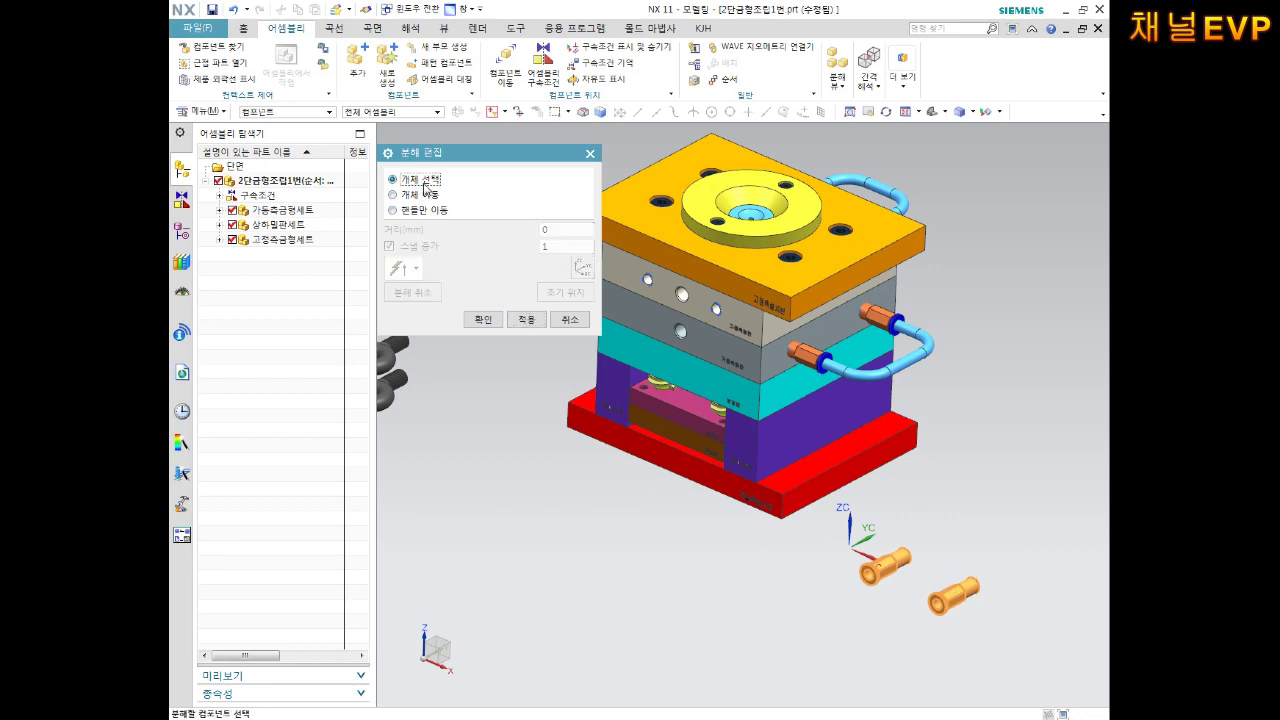
# Deselect the nipple and pick the right-side cooling hose for moving
pyautogui.keyDown('shift'); pyautogui.click(962, 600); pyautogui.keyUp('shift')
pyautogui.scroll(-3, 900, 570)
pyautogui.scroll(1, 960, 525)
pyautogui.scroll(1, 785, 540)
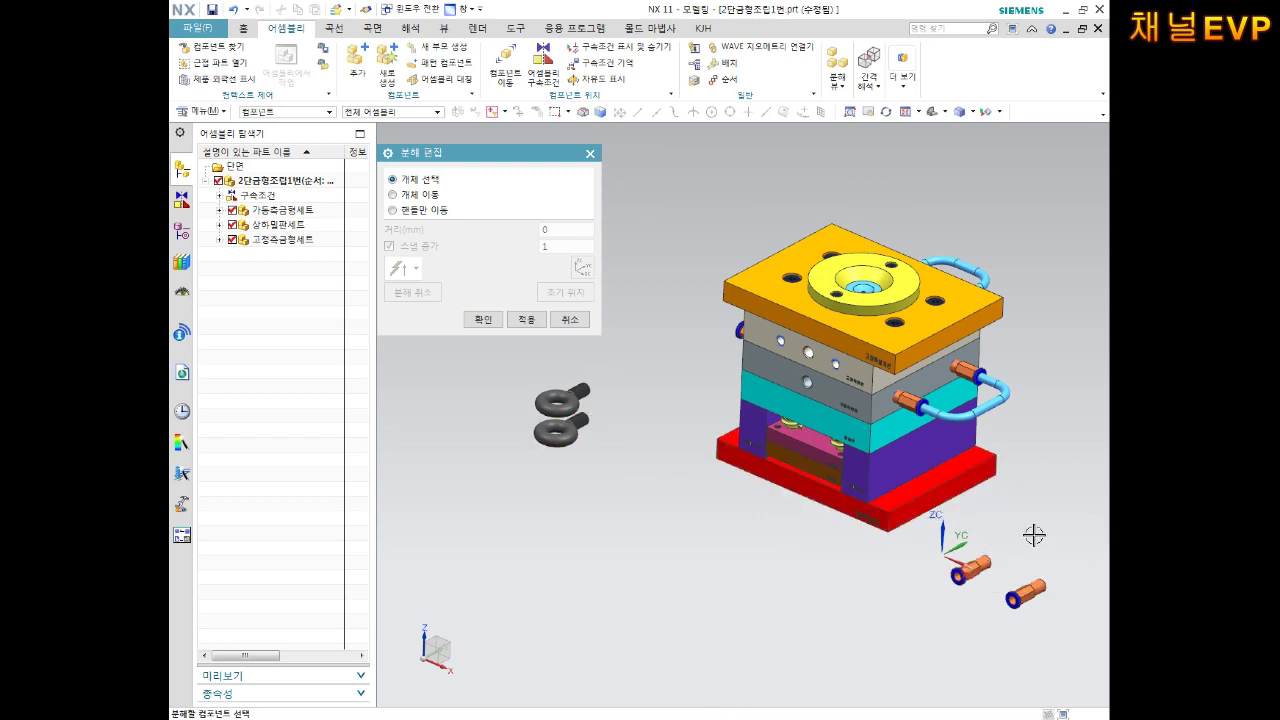
pyautogui.moveTo(1033, 511)
pyautogui.mouseDown(button='middle')
pyautogui.moveTo(934, 494)
pyautogui.moveTo(1031, 511)
pyautogui.moveTo(895, 467)
pyautogui.moveTo(943, 463)
pyautogui.moveTo(946, 451)
pyautogui.moveTo(948, 474)
pyautogui.mouseUp(button='middle')
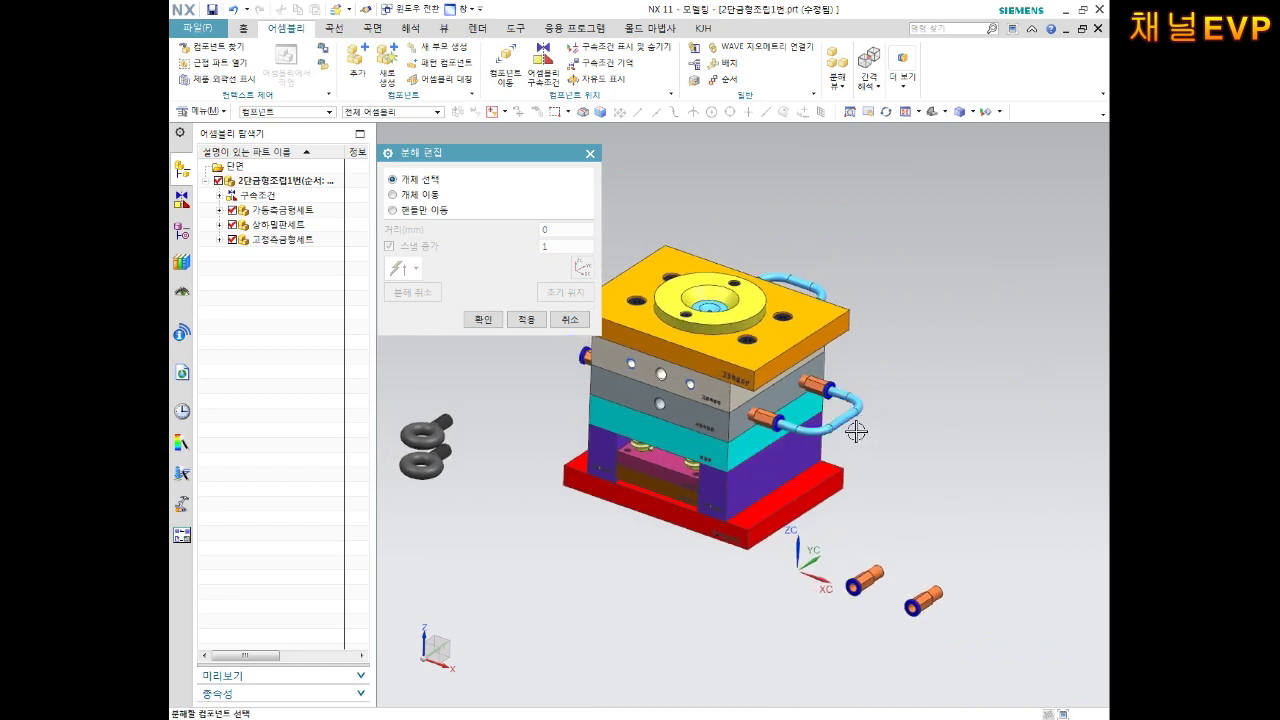
pyautogui.click(852, 414)
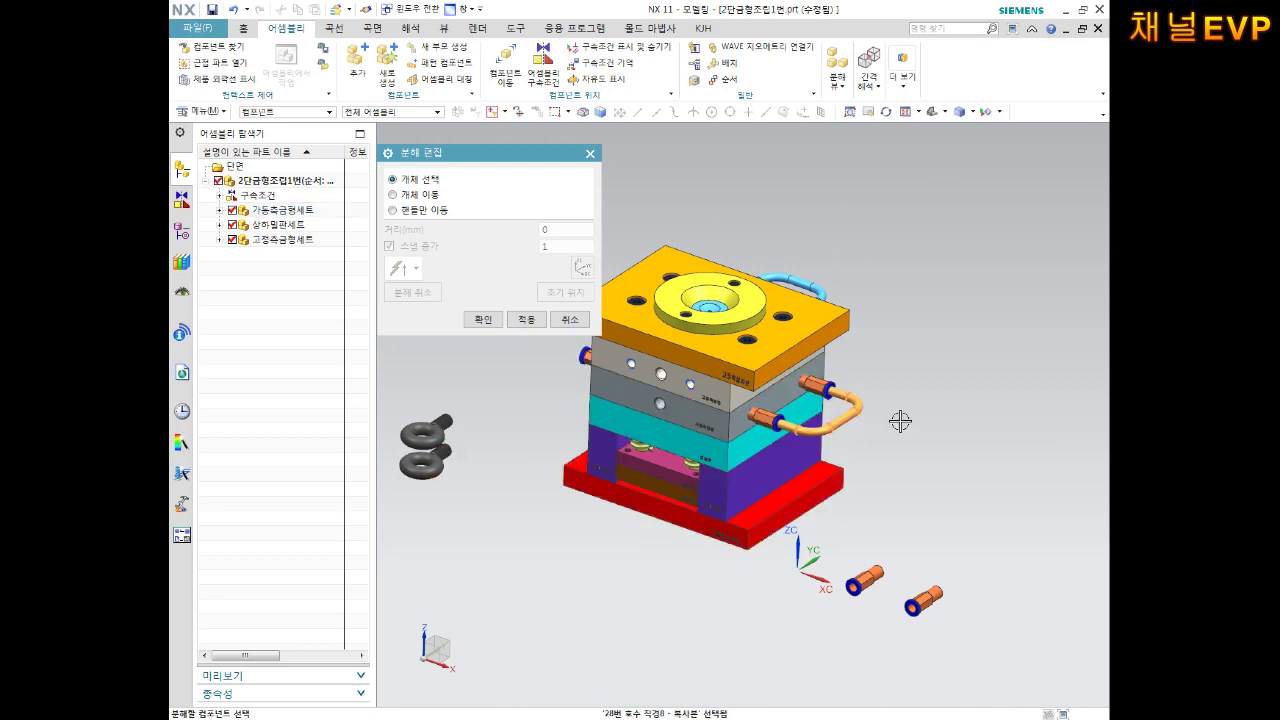
pyautogui.click(421, 196)
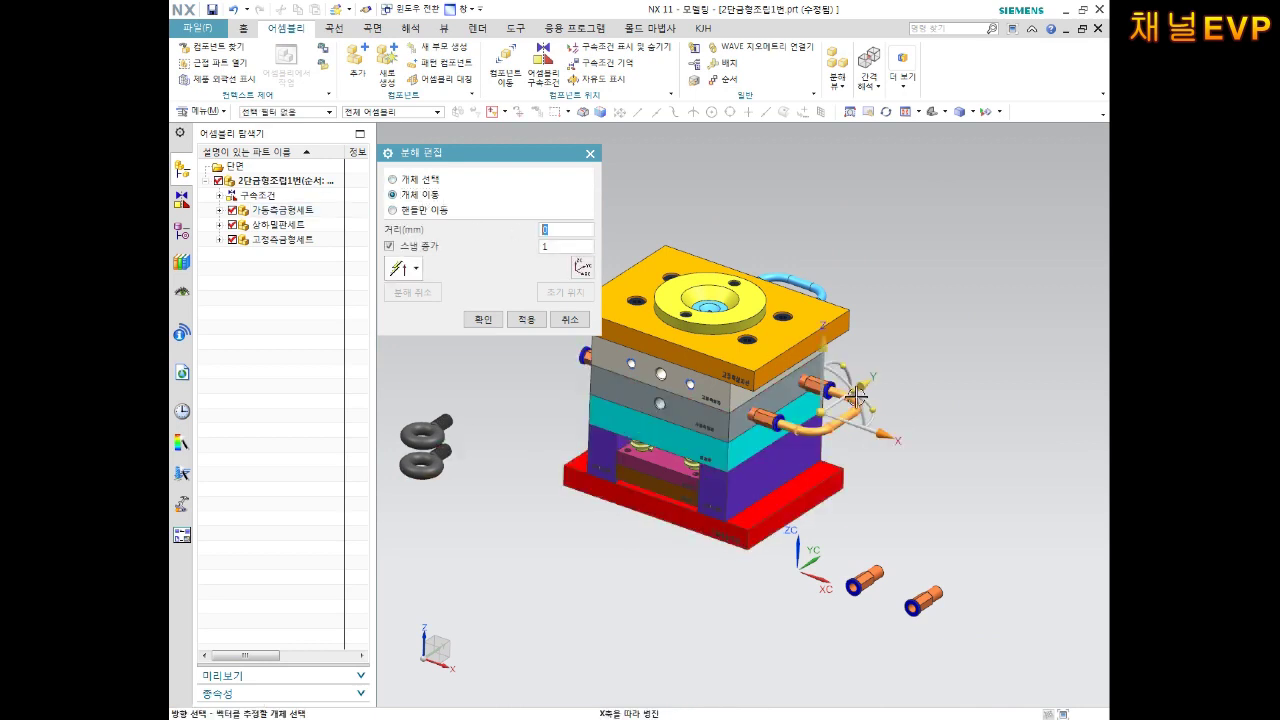
# Move the cooling hose 200 mm along X and -200 mm along Z, then confirm with OK
pyautogui.click(881, 437)
pyautogui.write('200')
pyautogui.click(525, 319)
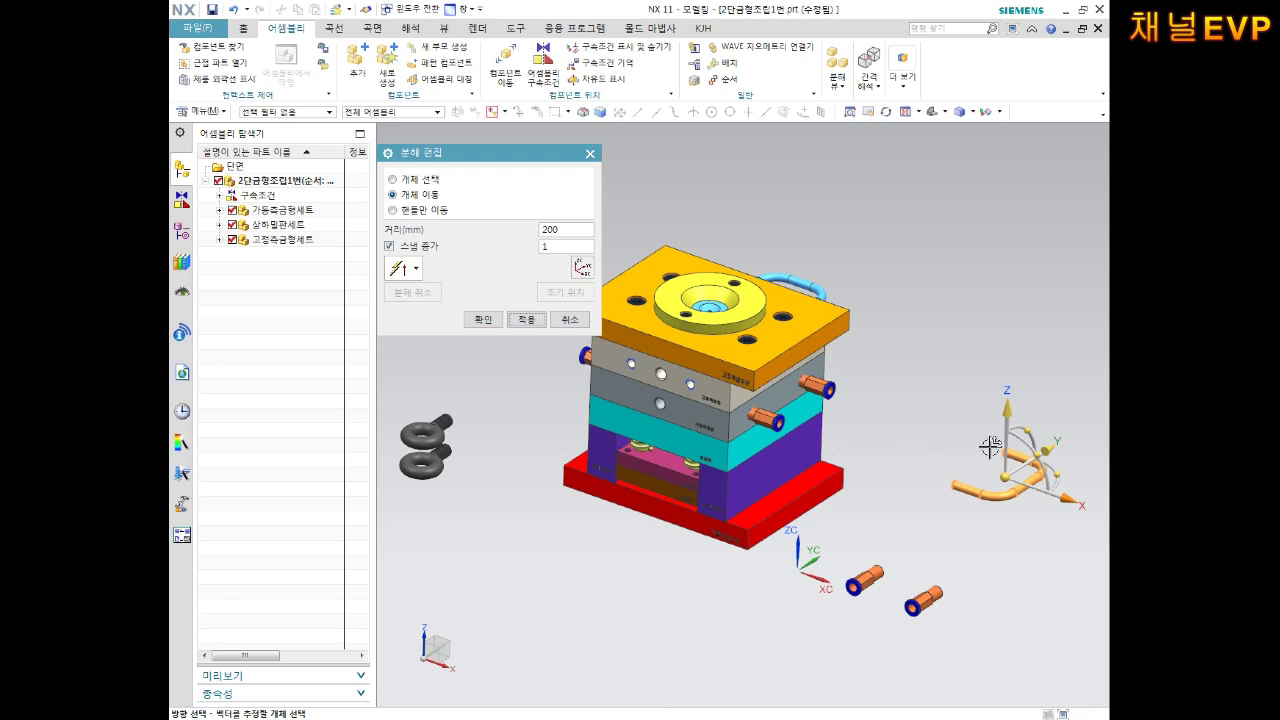
pyautogui.click(1008, 412)
pyautogui.write('-200')
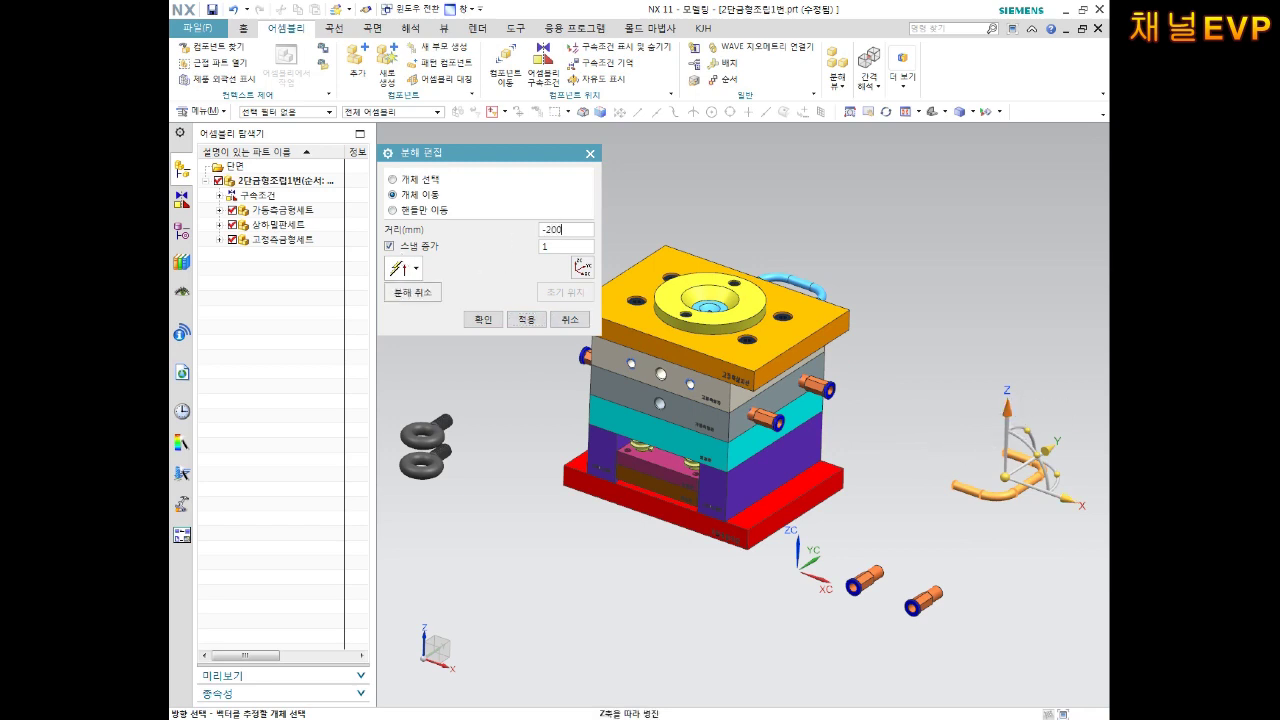
pyautogui.press('Return')
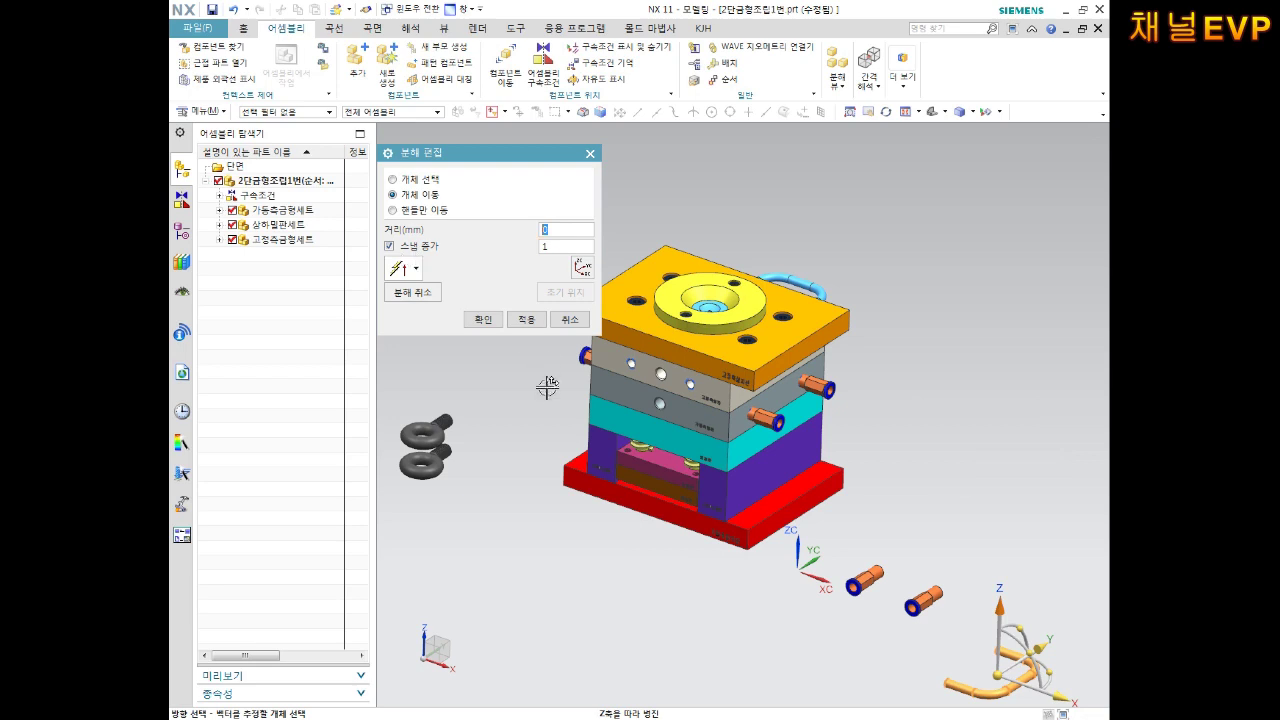
pyautogui.keyDown('shift'); pyautogui.moveTo(980, 486); pyautogui.dragTo(930, 444, button='middle'); pyautogui.keyUp('shift')
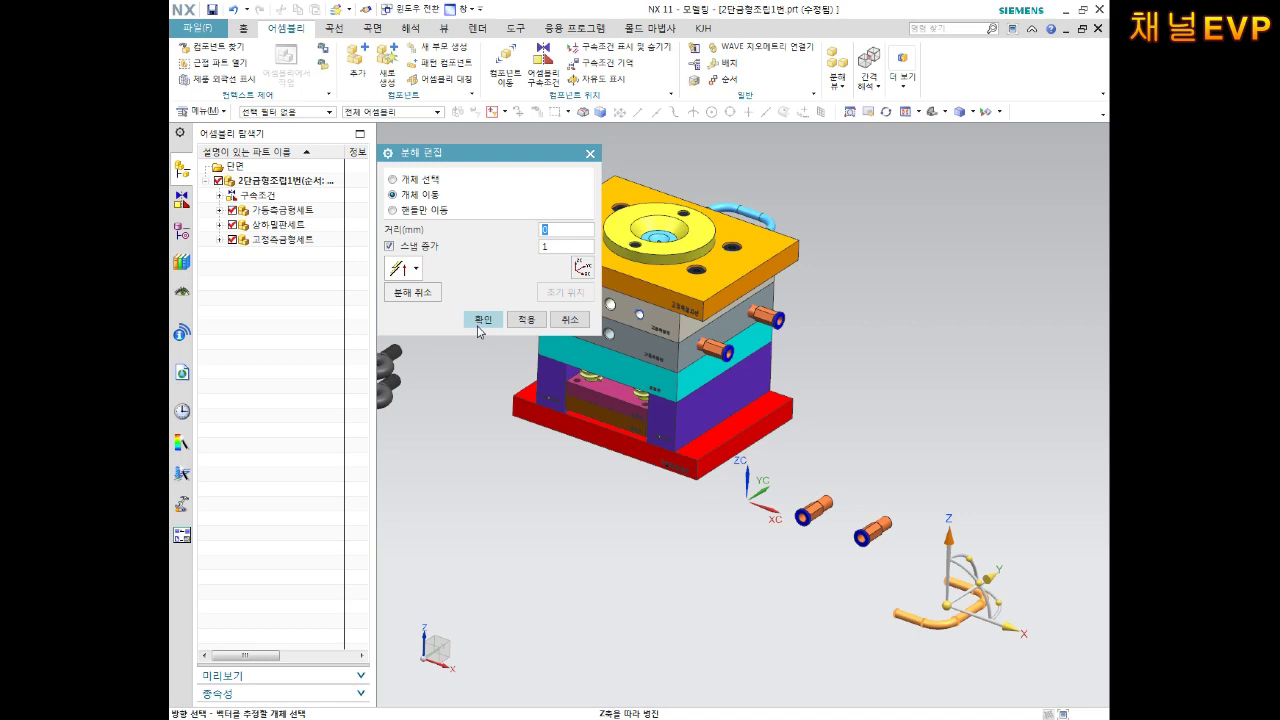
pyautogui.click(483, 319)
# Orbit, pan and zoom to a near-front view of the mold's two side nipples
pyautogui.moveTo(837, 478)
pyautogui.mouseDown(button='middle')
pyautogui.moveTo(826, 406)
pyautogui.moveTo(851, 457)
pyautogui.moveTo(909, 466)
pyautogui.moveTo(480, 417)
pyautogui.mouseUp(button='middle')
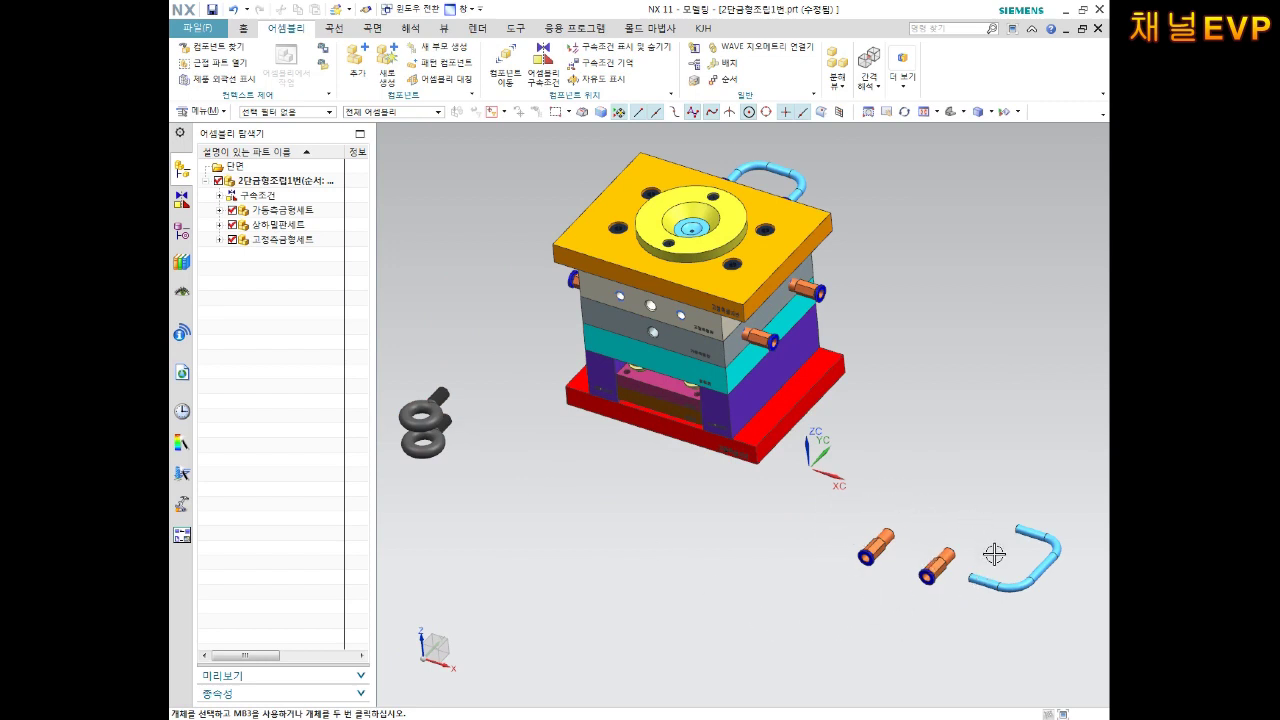
pyautogui.moveTo(997, 517)
pyautogui.mouseDown(button='middle')
pyautogui.moveTo(1017, 431)
pyautogui.moveTo(1046, 423)
pyautogui.moveTo(971, 466)
pyautogui.moveTo(1006, 451)
pyautogui.moveTo(1021, 465)
pyautogui.mouseUp(button='middle')
pyautogui.scroll(-2, 1021, 465)
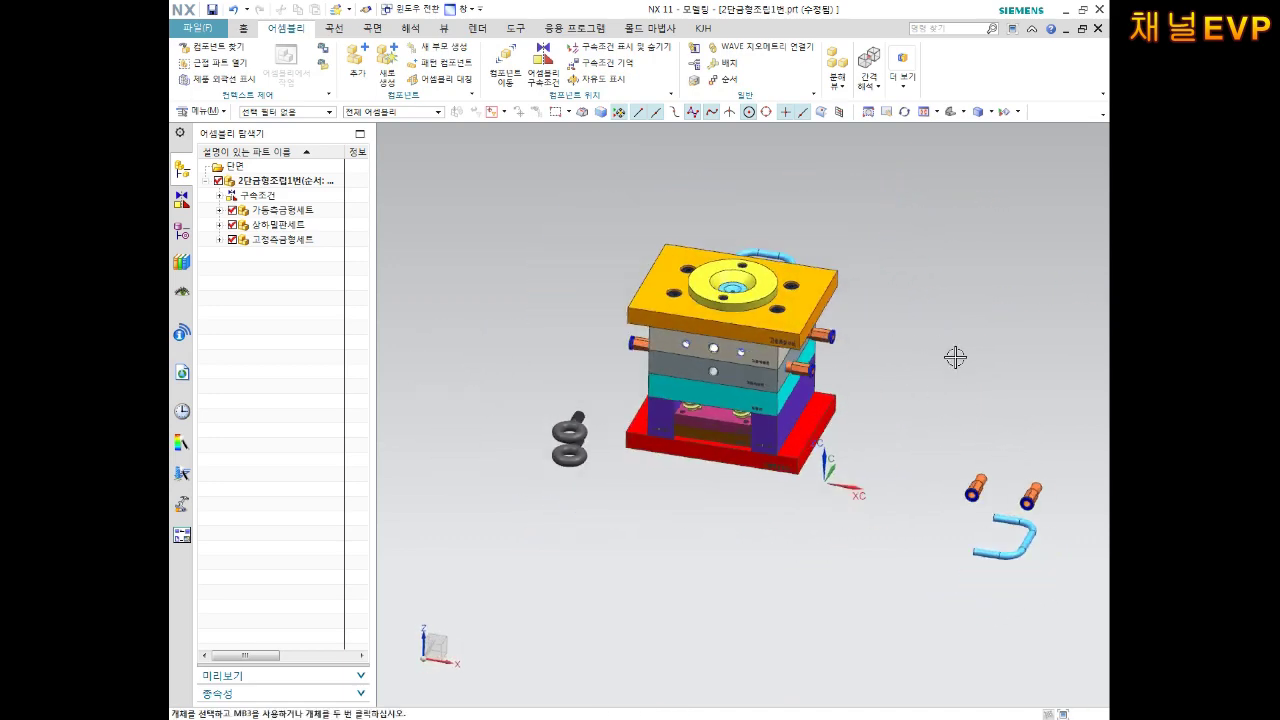
pyautogui.keyDown('shift'); pyautogui.moveTo(964, 384); pyautogui.dragTo(920, 426, button='middle'); pyautogui.keyUp('shift')
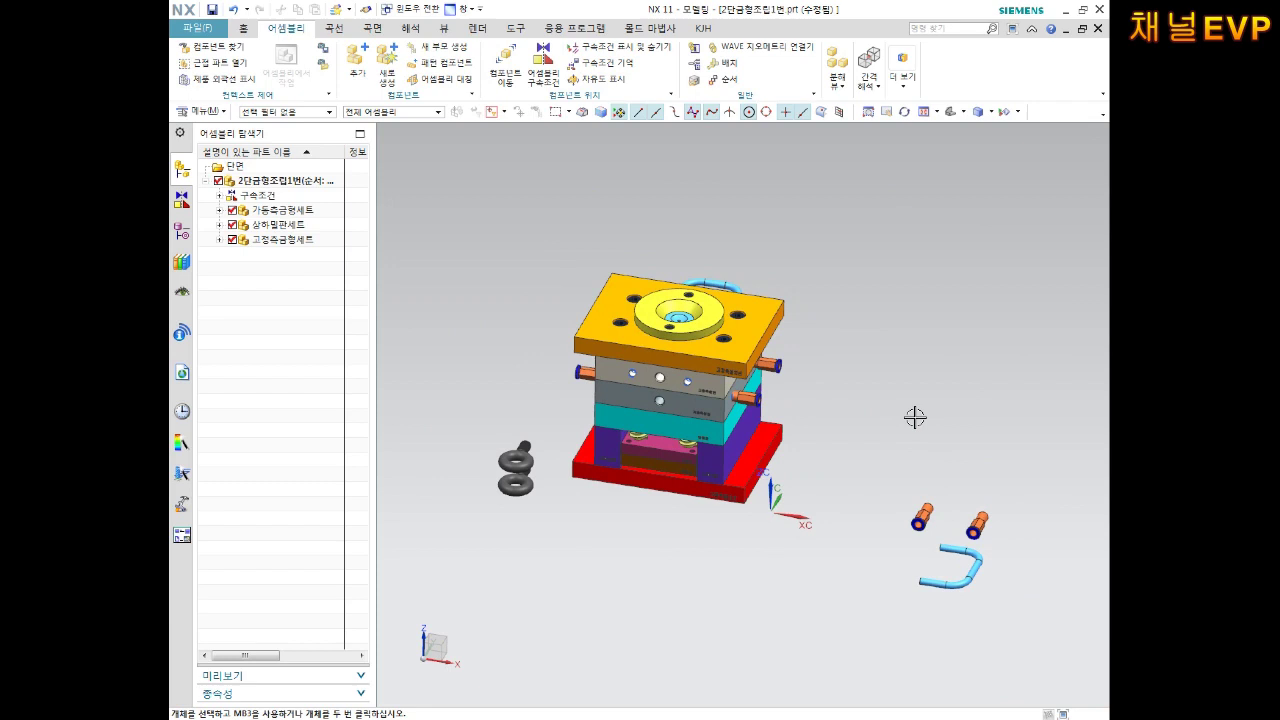
pyautogui.scroll(1, 886, 389)
pyautogui.scroll(1, 877, 403)
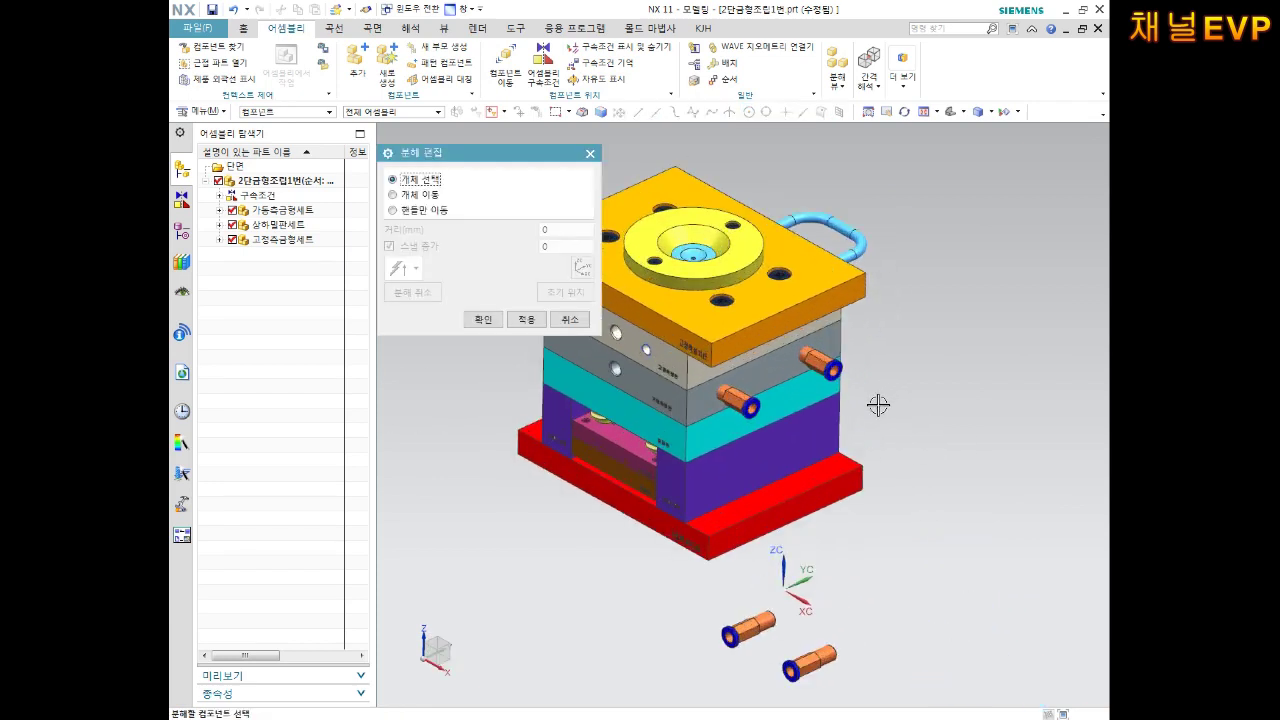
pyautogui.scroll(1, 917, 394)
# Move both side nipples 200 mm along X and 200 mm along Y
pyautogui.click(889, 371)
pyautogui.click(798, 404)
pyautogui.click(413, 196)
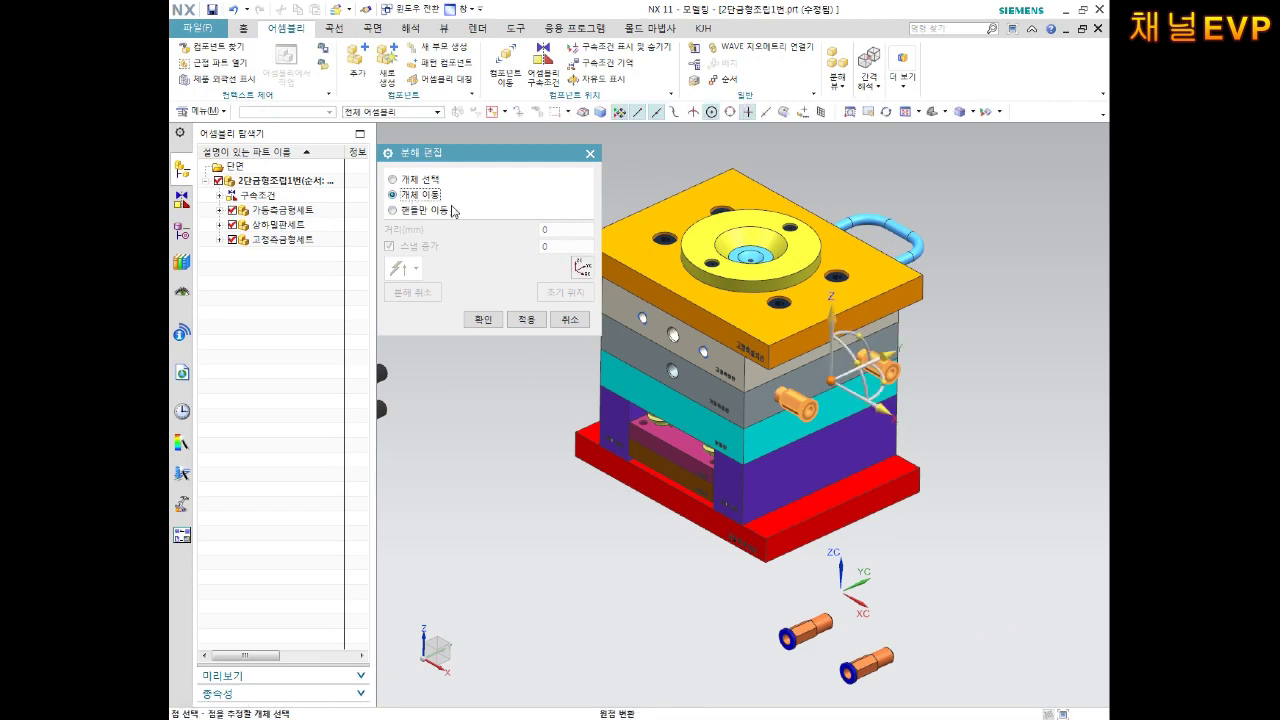
pyautogui.click(881, 410)
pyautogui.write('200')
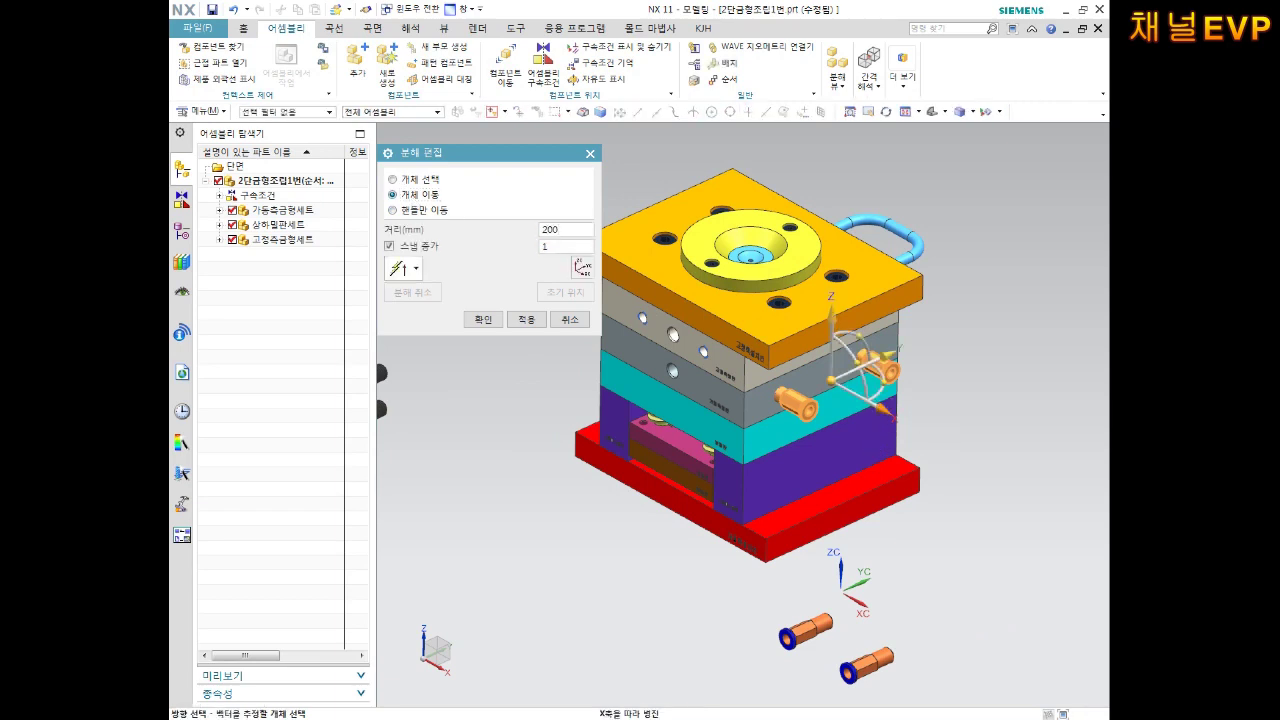
pyautogui.click(527, 319)
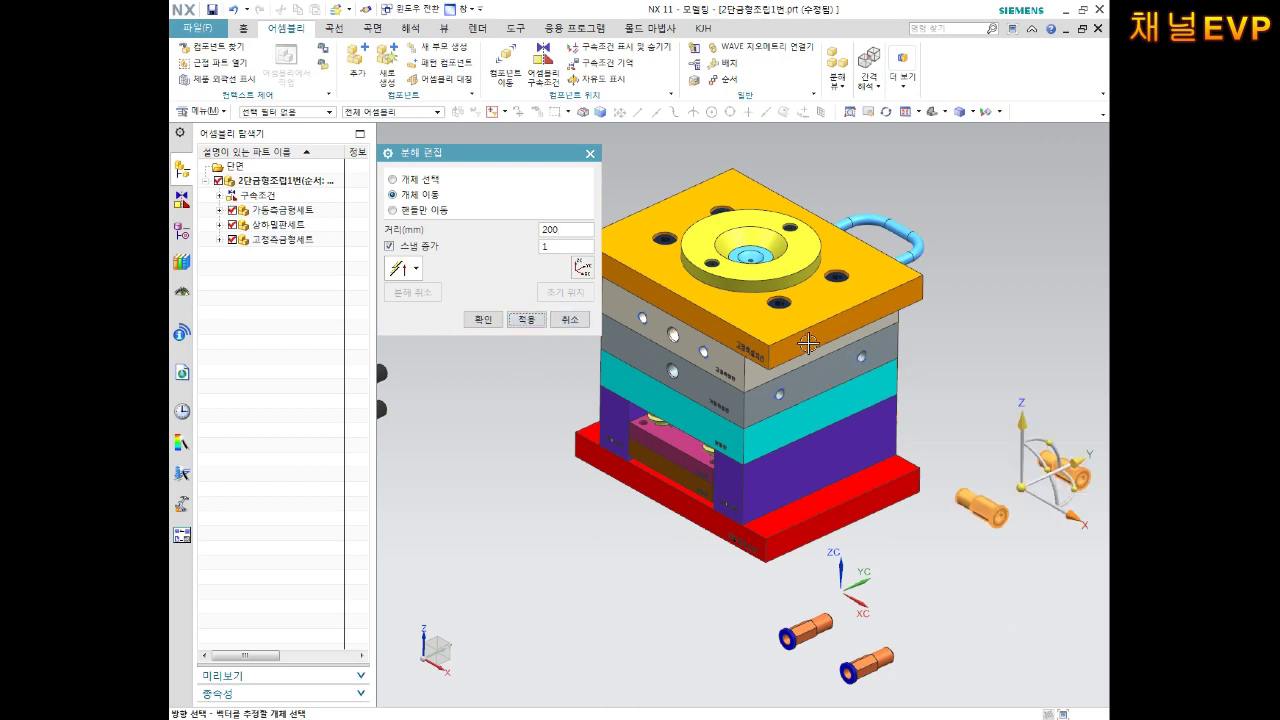
pyautogui.keyDown('shift'); pyautogui.moveTo(935, 405); pyautogui.dragTo(795, 408, button='middle'); pyautogui.keyUp('shift')
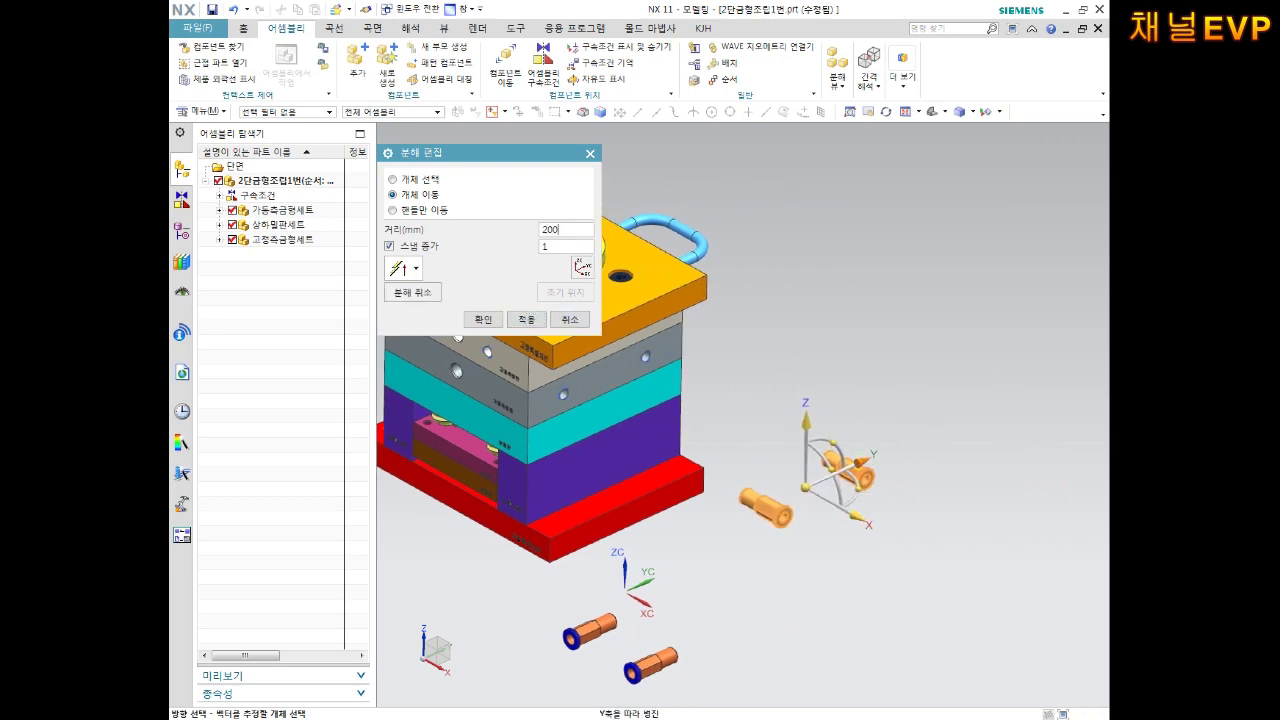
pyautogui.click(512, 326)
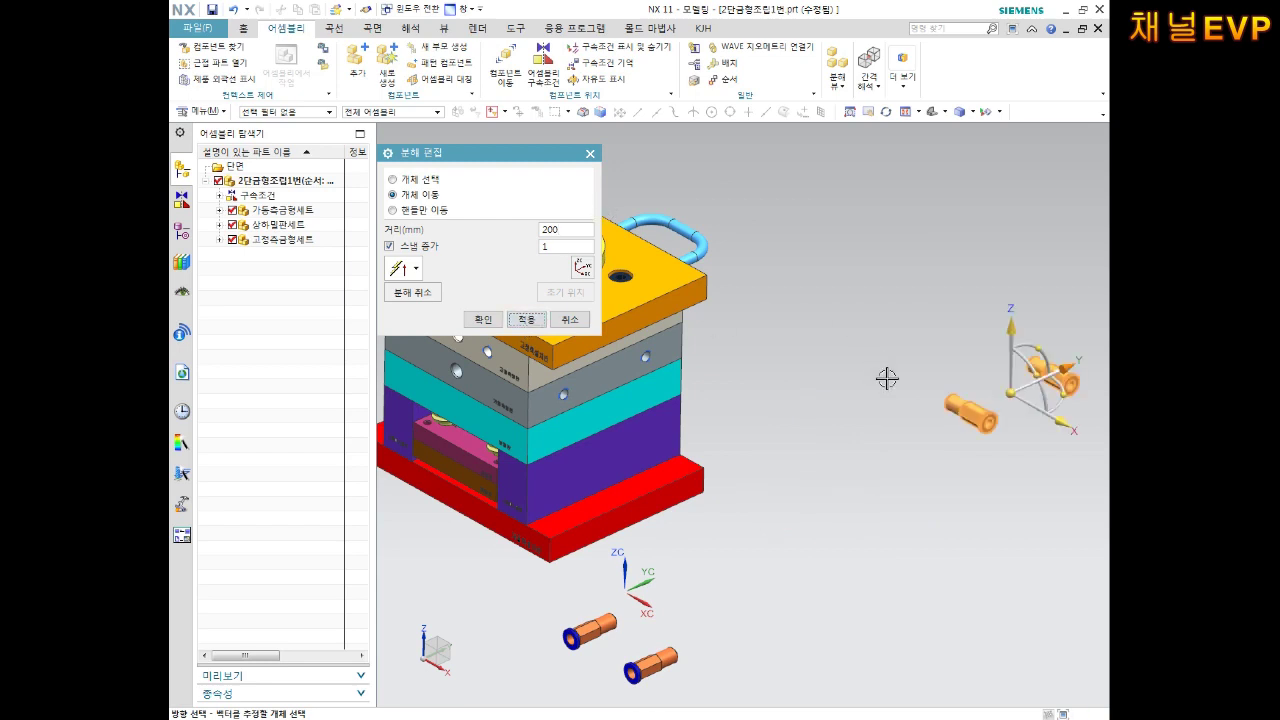
pyautogui.keyDown('shift'); pyautogui.moveTo(903, 378); pyautogui.dragTo(760, 440, button='middle'); pyautogui.keyUp('shift')
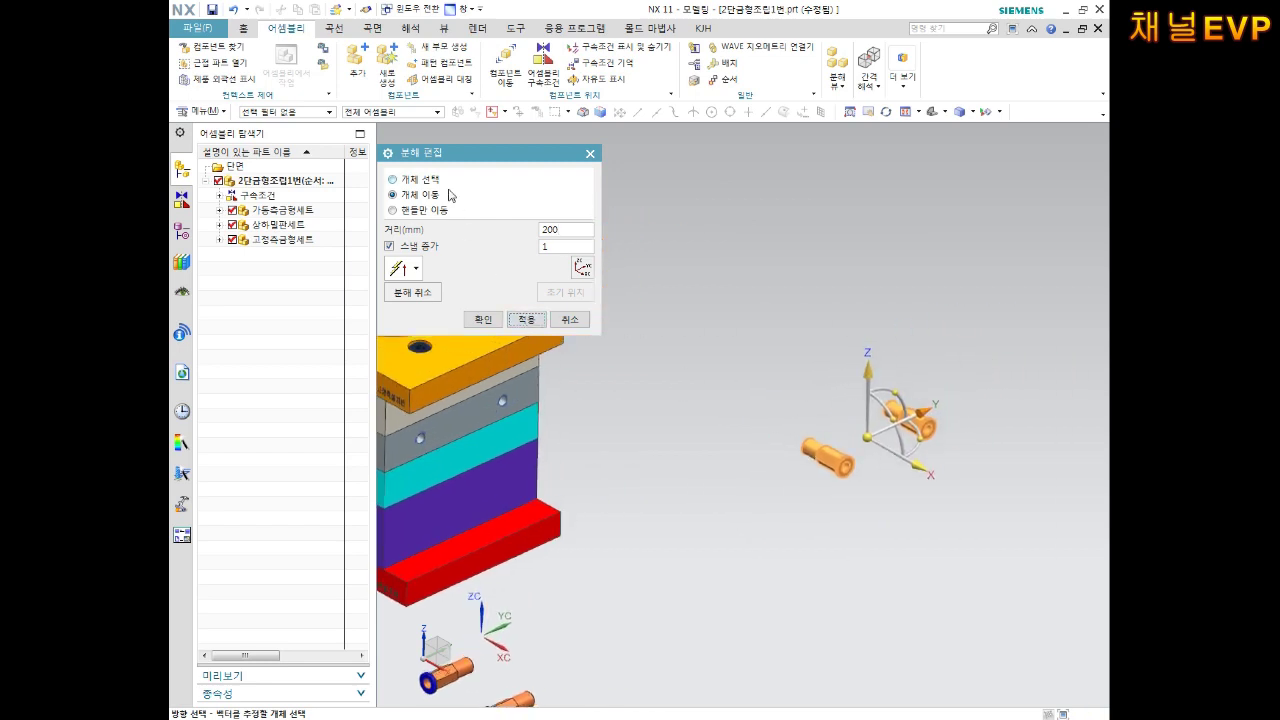
pyautogui.click(409, 180)
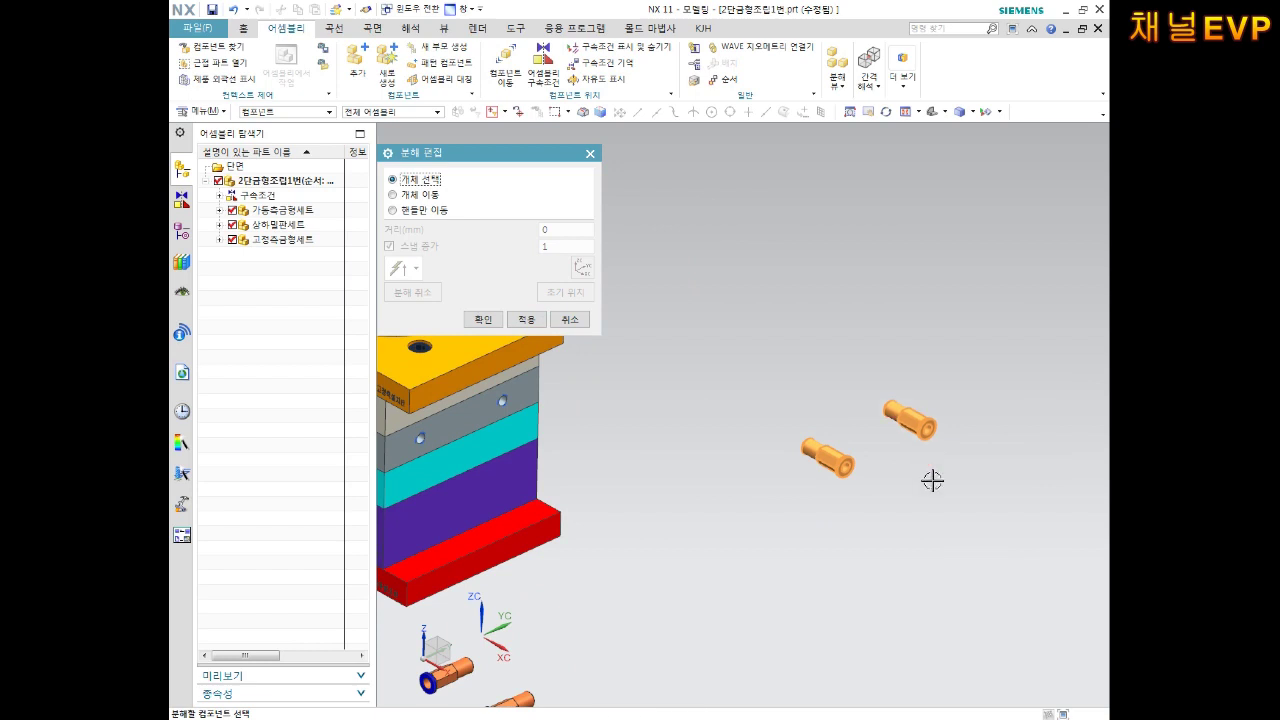
# Orbit to the mold's opposite side and select its two nipples for moving
pyautogui.scroll(-3, 890, 453)
pyautogui.moveTo(890, 453)
pyautogui.mouseDown(button='middle')
pyautogui.moveTo(920, 440)
pyautogui.moveTo(845, 460)
pyautogui.moveTo(805, 455)
pyautogui.moveTo(795, 425)
pyautogui.moveTo(810, 418)
pyautogui.moveTo(837, 443)
pyautogui.moveTo(889, 451)
pyautogui.moveTo(917, 443)
pyautogui.moveTo(929, 458)
pyautogui.moveTo(810, 504)
pyautogui.mouseUp(button='middle')
pyautogui.scroll(1, 860, 440)
pyautogui.scroll(2, 840, 450)
pyautogui.scroll(3, 812, 466)
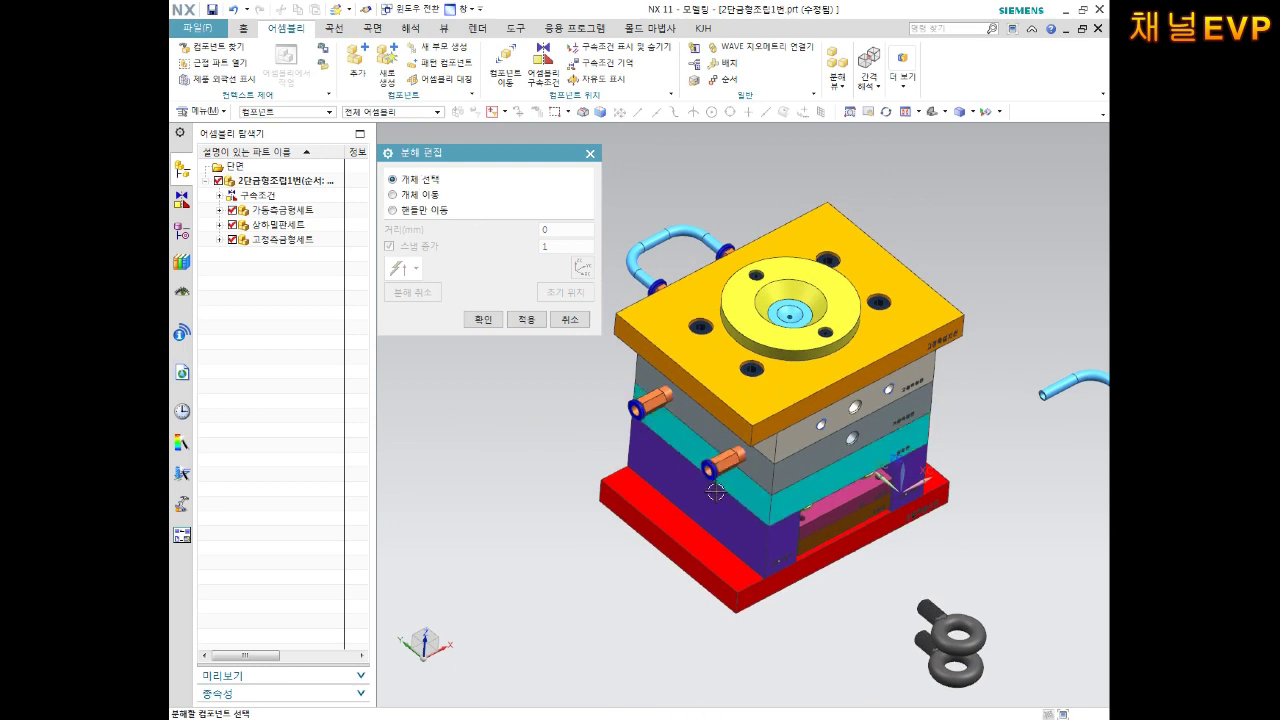
pyautogui.click(718, 461)
pyautogui.click(648, 405)
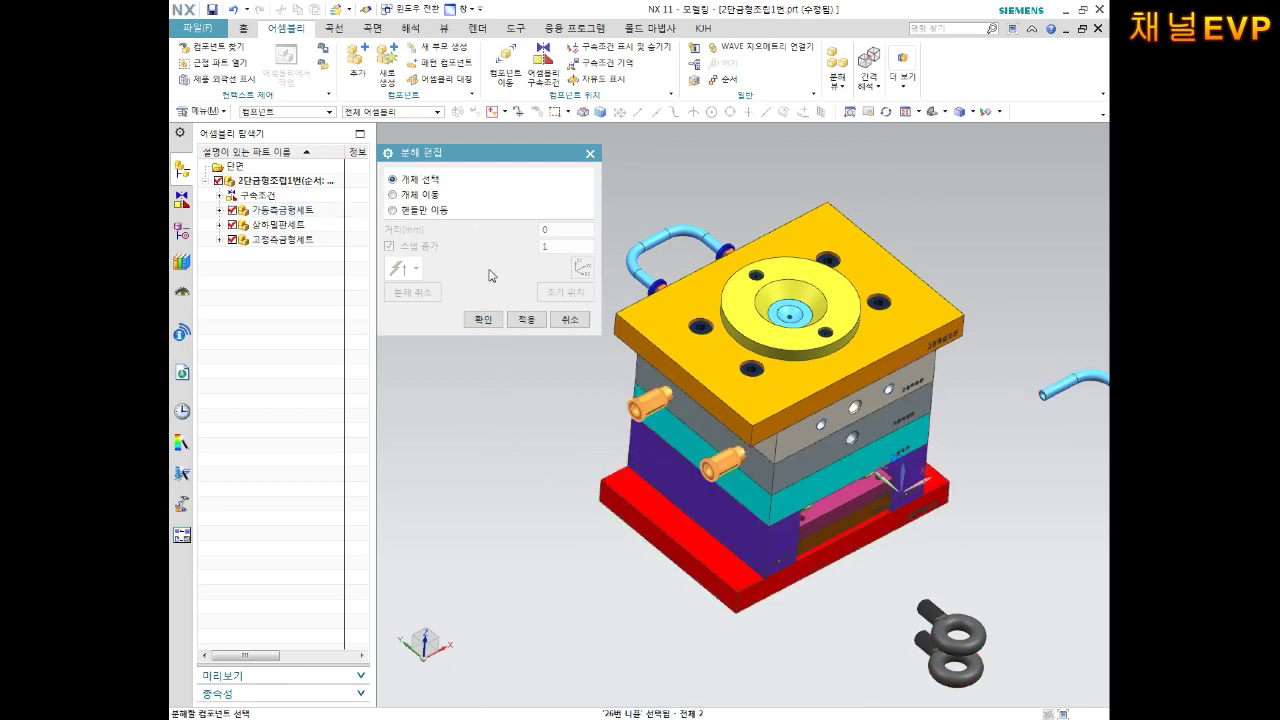
pyautogui.click(393, 194)
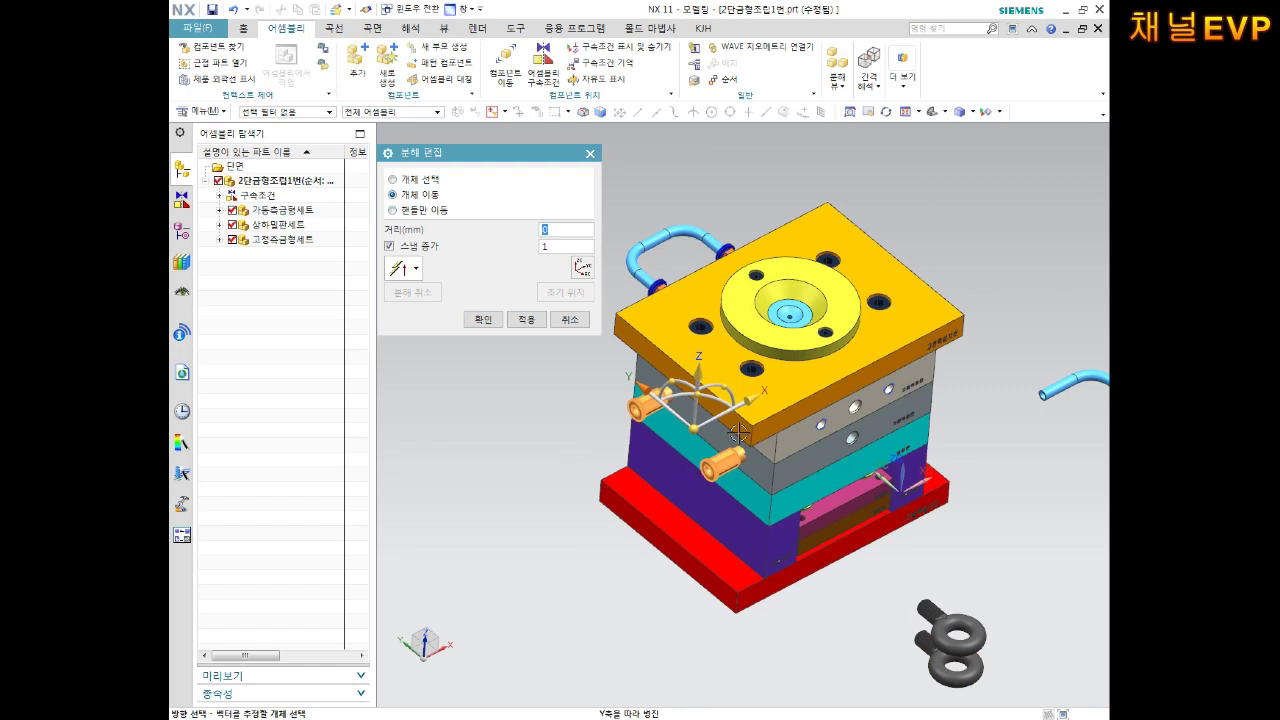
# Move the last two nipples -200 mm along X and 200 mm along Y, then deselect them
pyautogui.click(752, 397)
pyautogui.write('-200')
pyautogui.click(526, 319)
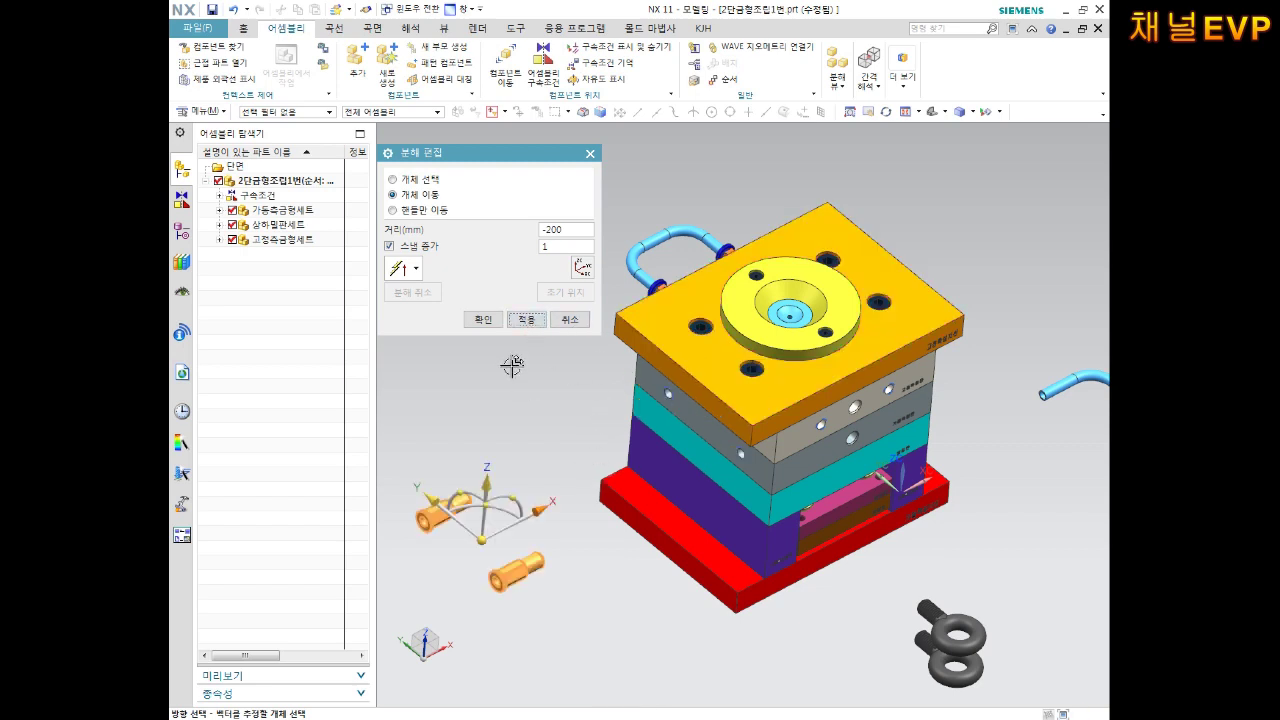
pyautogui.keyDown('shift'); pyautogui.moveTo(543, 429); pyautogui.dragTo(716, 475, button='middle'); pyautogui.keyUp('shift')
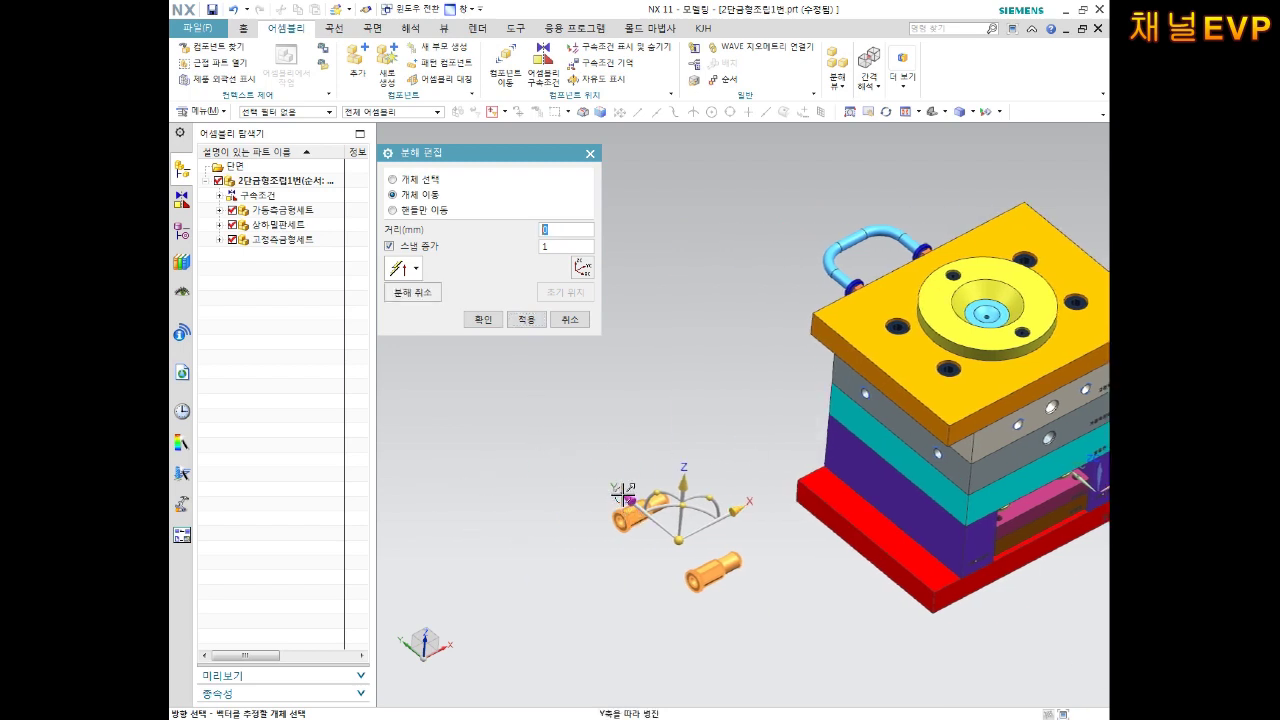
pyautogui.write('200')
pyautogui.click(527, 319)
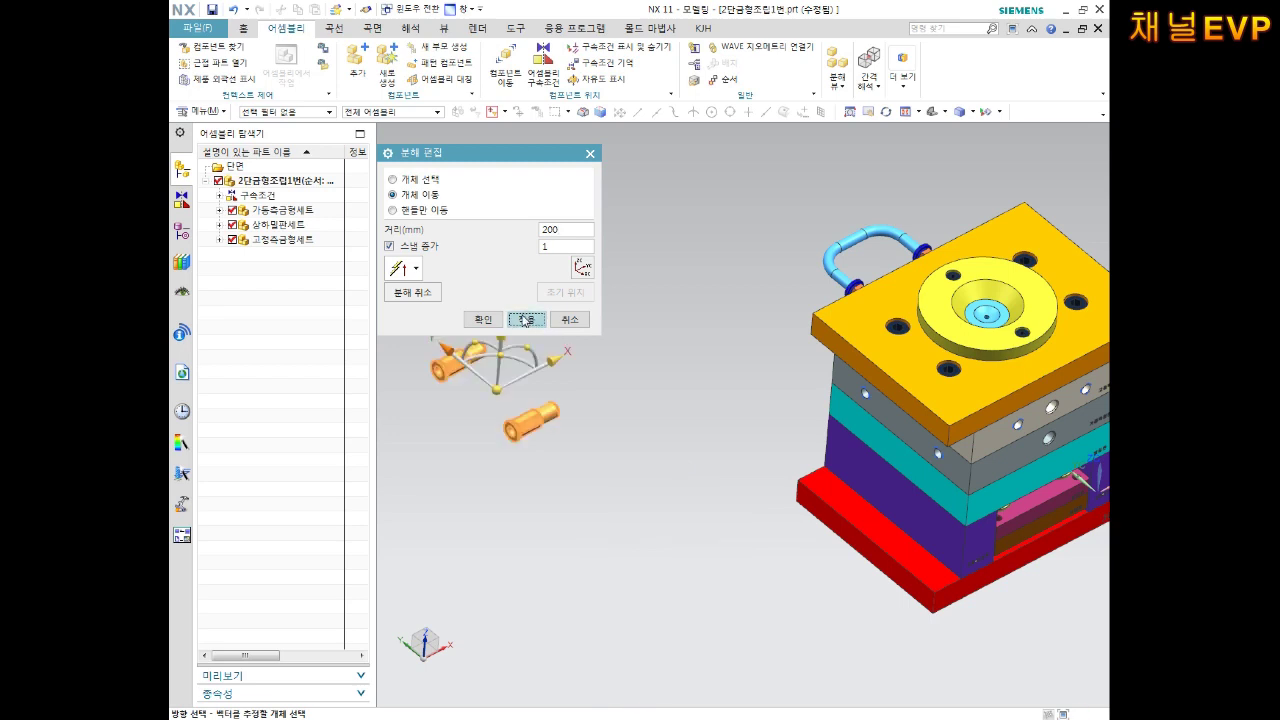
pyautogui.keyDown('shift'); pyautogui.moveTo(618, 346); pyautogui.dragTo(793, 443, button='middle'); pyautogui.keyUp('shift')
pyautogui.click(415, 179)
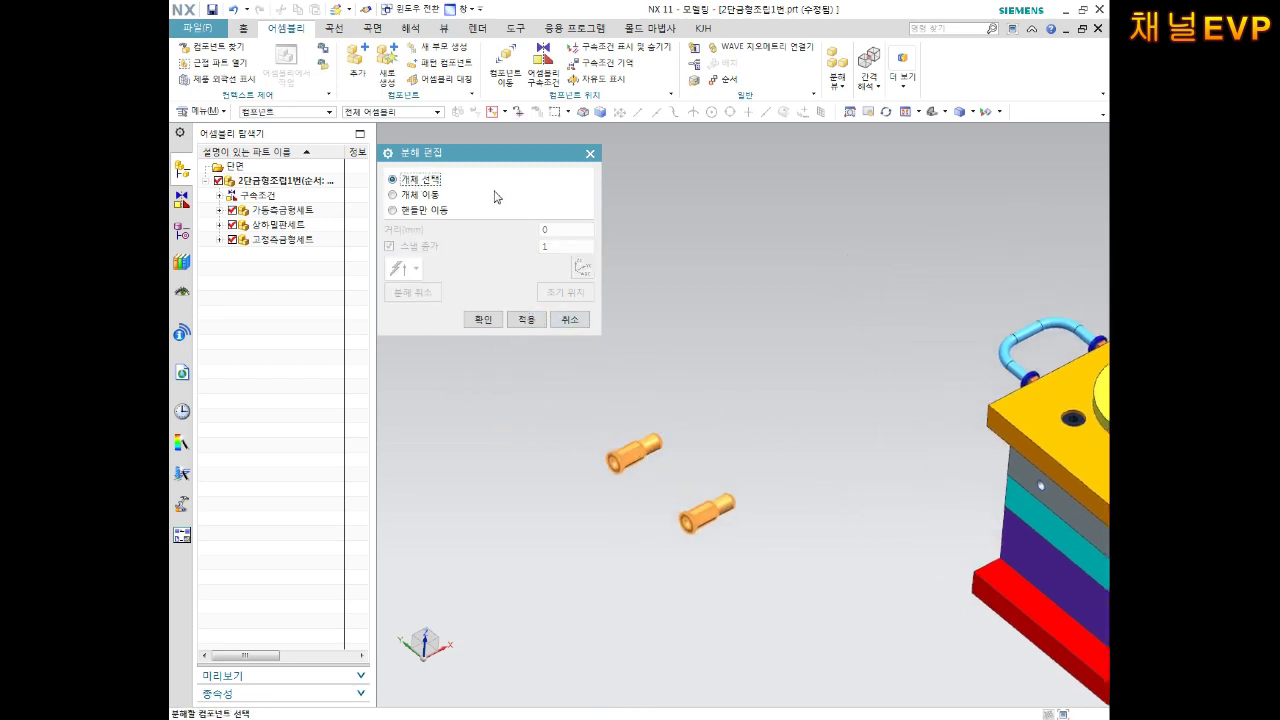
pyautogui.keyDown('shift'); pyautogui.click(642, 455); pyautogui.keyUp('shift')
pyautogui.keyDown('shift'); pyautogui.click(717, 490); pyautogui.keyUp('shift')
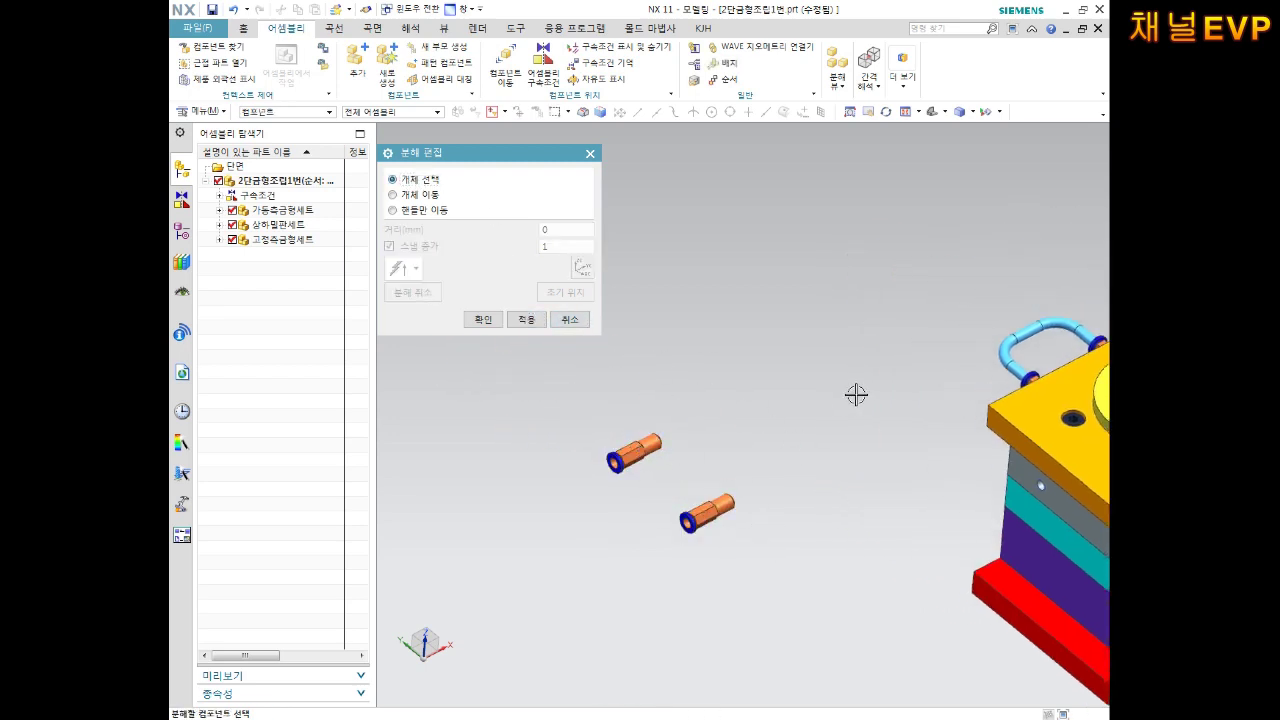
pyautogui.scroll(-3, 909, 416)
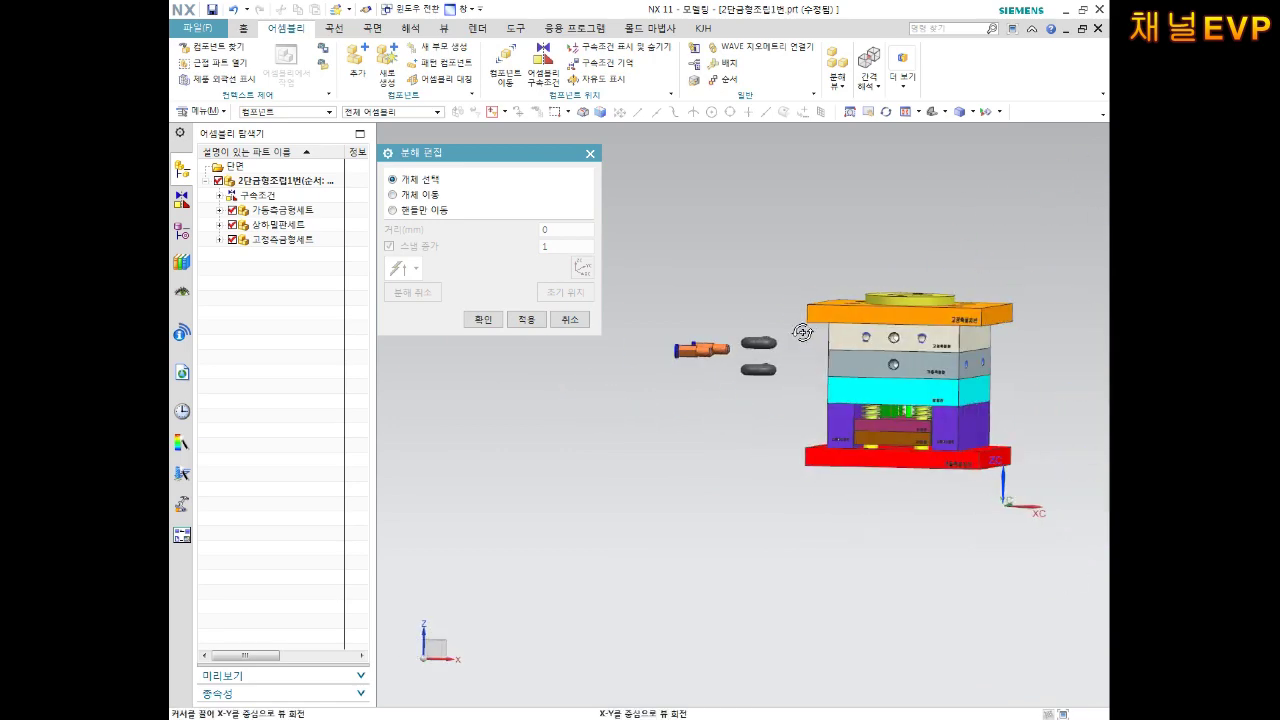